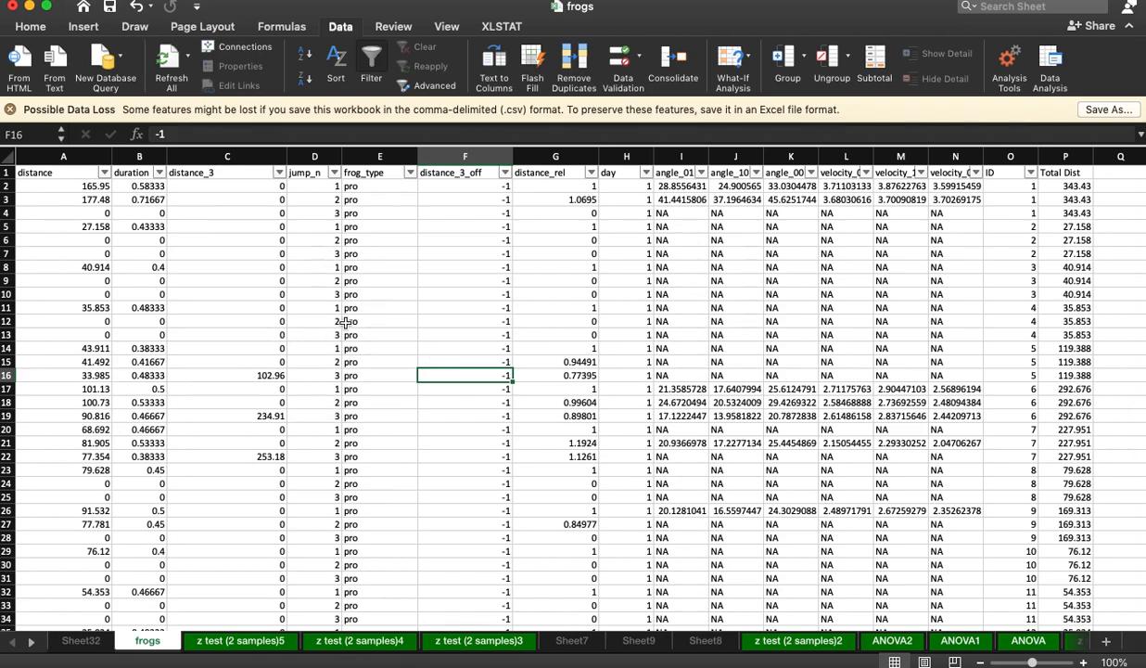
On Sheet32, copy the Grand Total average distance from the pivot table and paste it as a plain value into B11.
{"action": "left_click", "coordinate": [82, 640]}
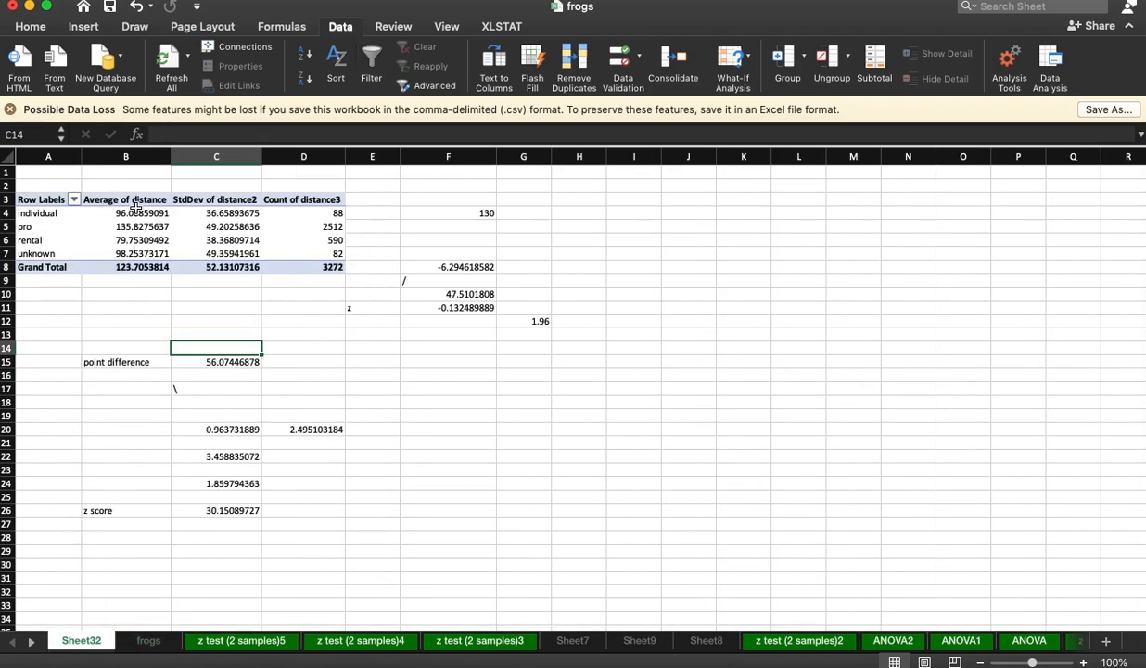
{"action": "left_click", "coordinate": [107, 263]}
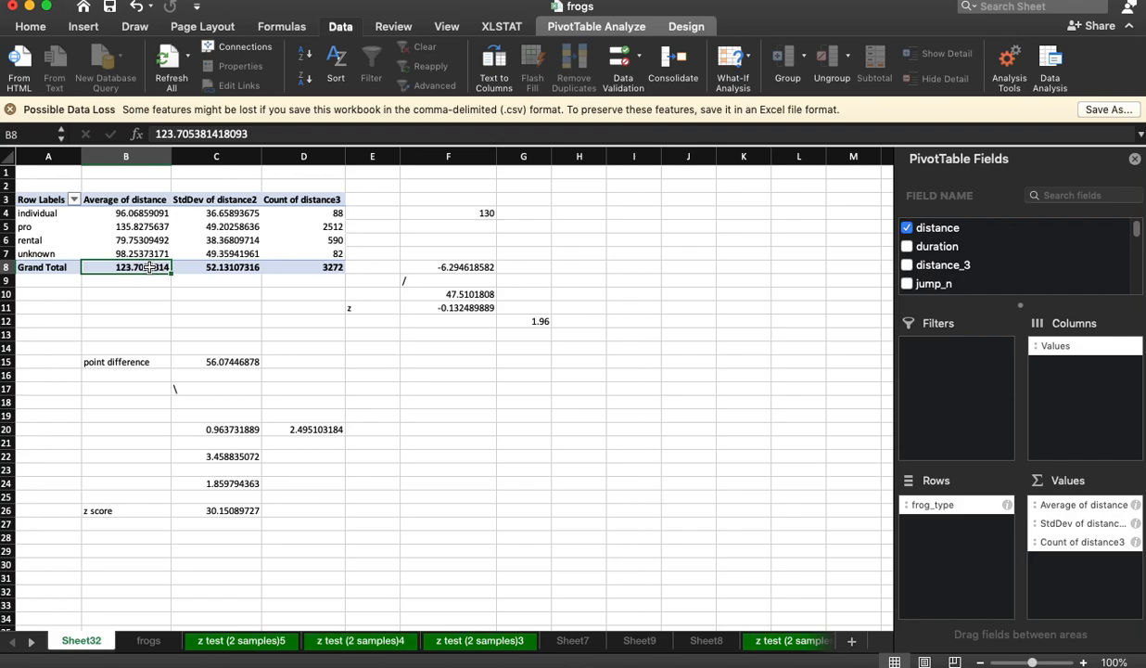
{"action": "key", "text": "ctrl+c"}
{"action": "left_click", "coordinate": [108, 305]}
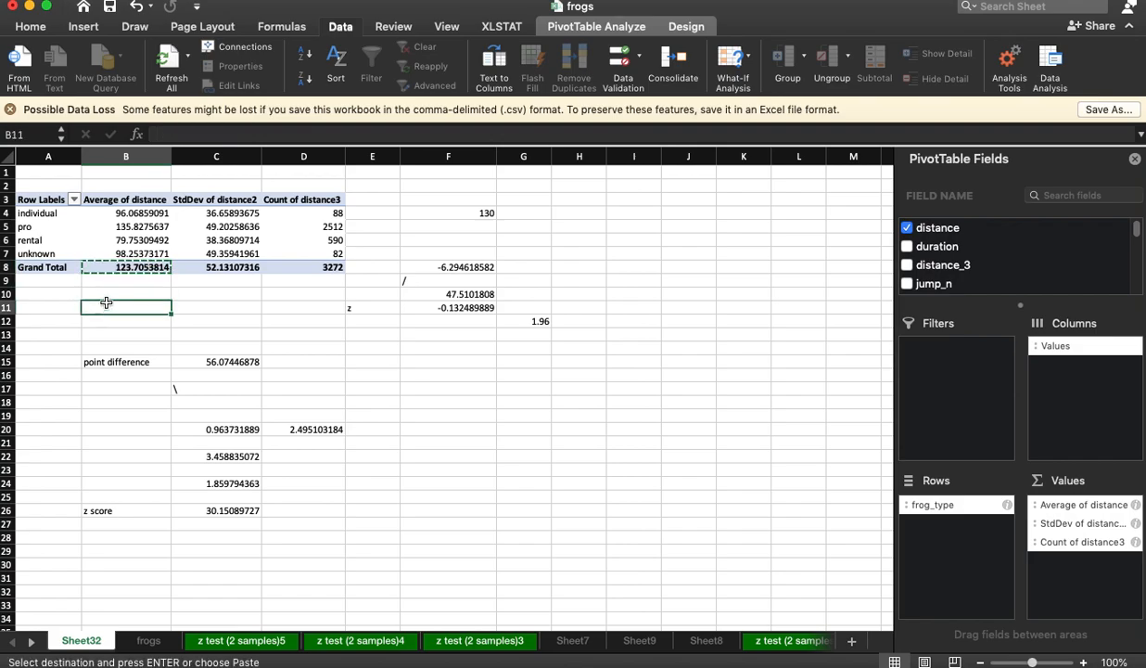
{"action": "left_click", "coordinate": [33, 26]}
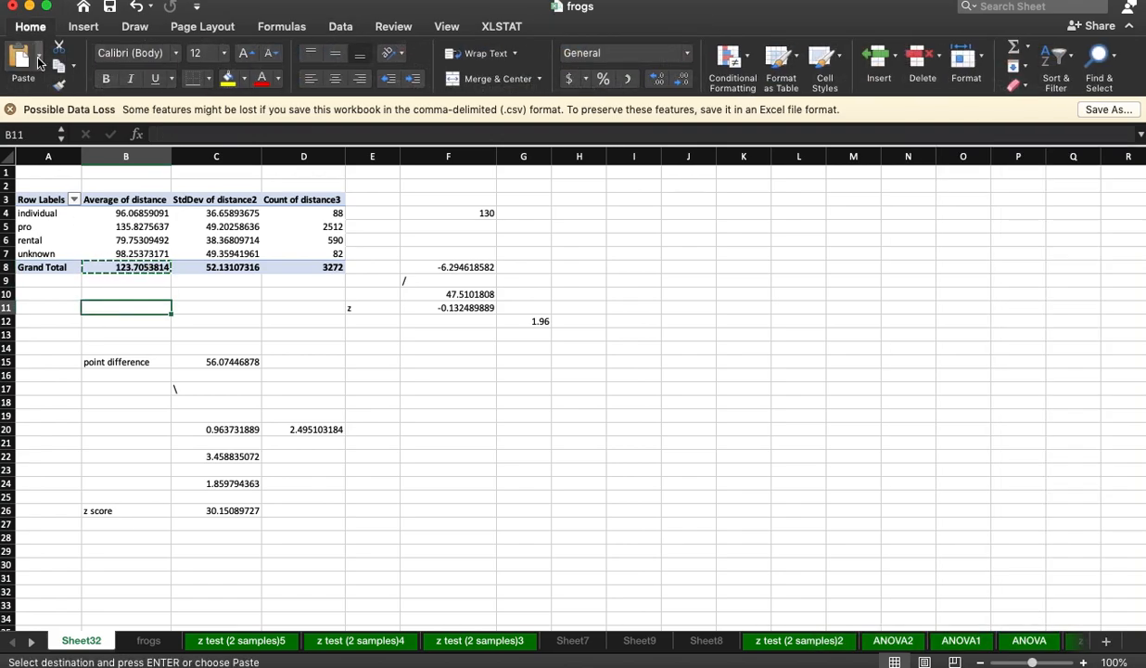
{"action": "left_click", "coordinate": [38, 57]}
{"action": "left_click", "coordinate": [76, 278]}
{"action": "left_click", "coordinate": [235, 307]}
{"action": "left_click", "coordinate": [139, 307]}
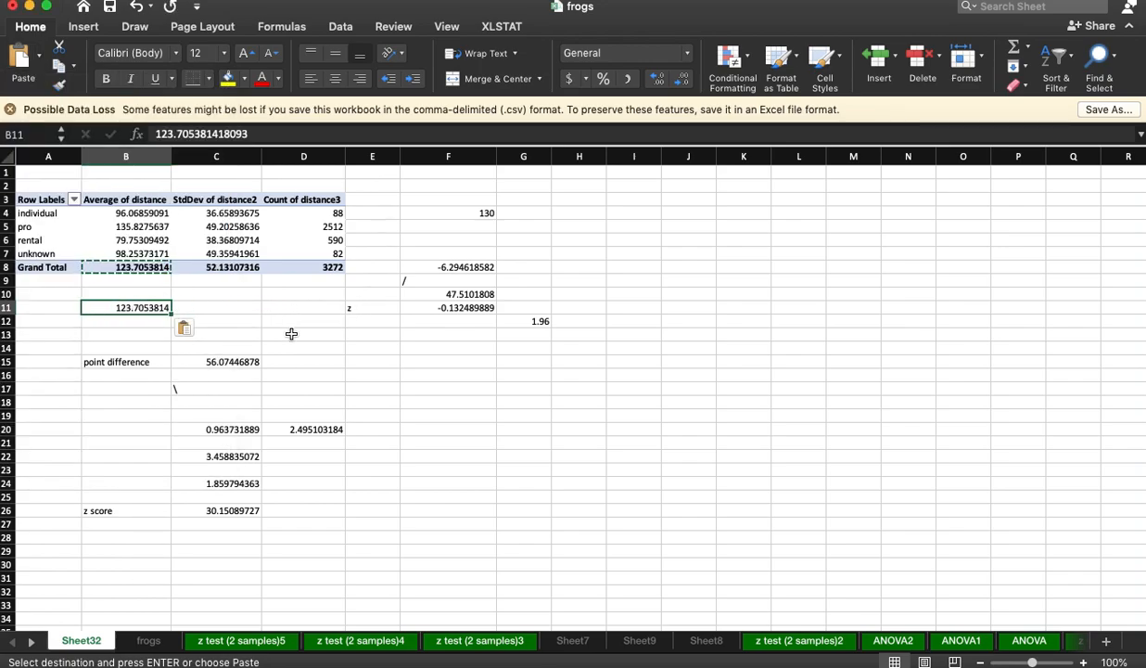
On the frogs sheet, hide columns F through P, from distance_3_off to Total Dist.
{"action": "left_click", "coordinate": [145, 640]}
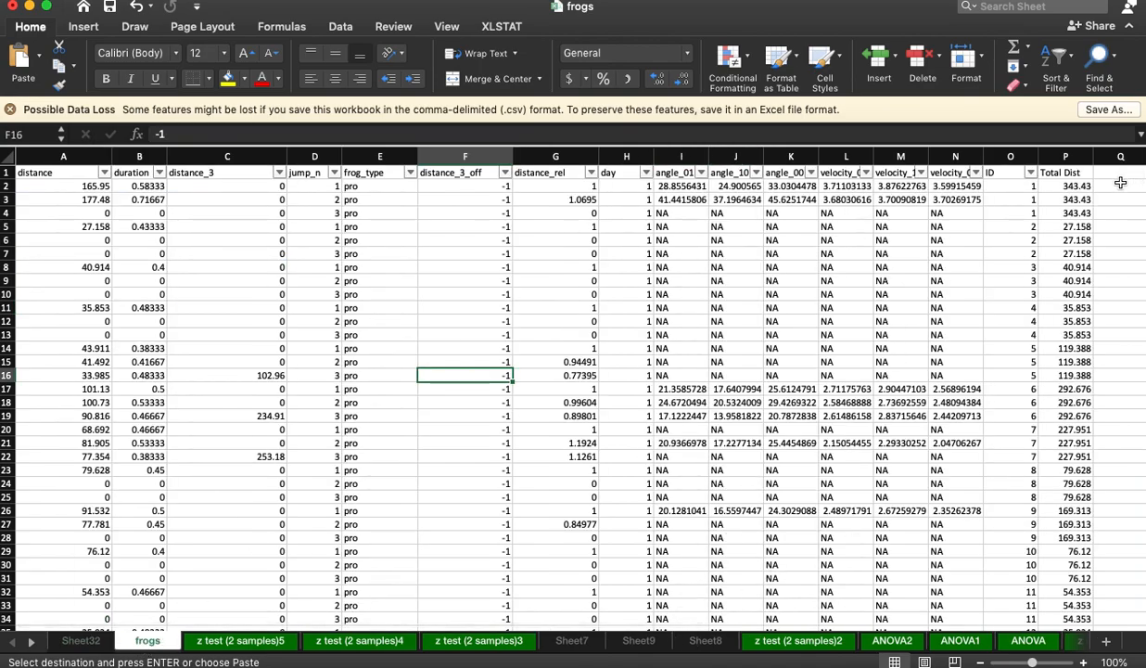
{"action": "left_click_drag", "start_coordinate": [1076, 156], "coordinate": [468, 153]}
{"action": "right_click", "coordinate": [469, 153]}
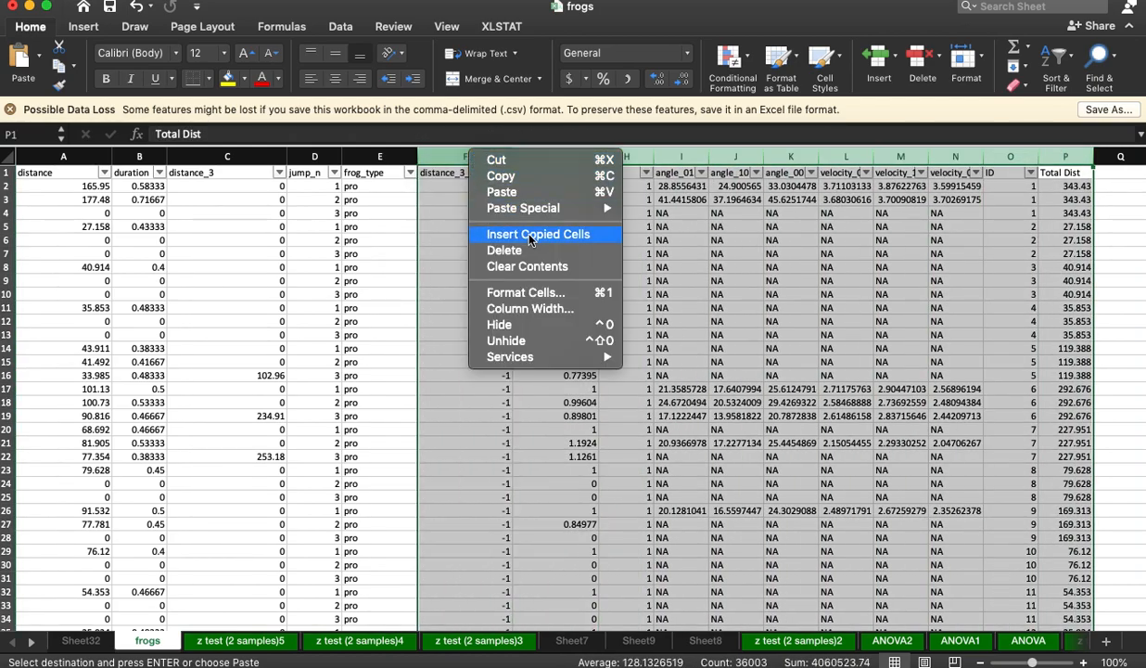
{"action": "left_click", "coordinate": [501, 315]}
Enter the header "o-grandmean" in Q1, beside the frog_type column.
{"action": "left_click", "coordinate": [464, 172]}
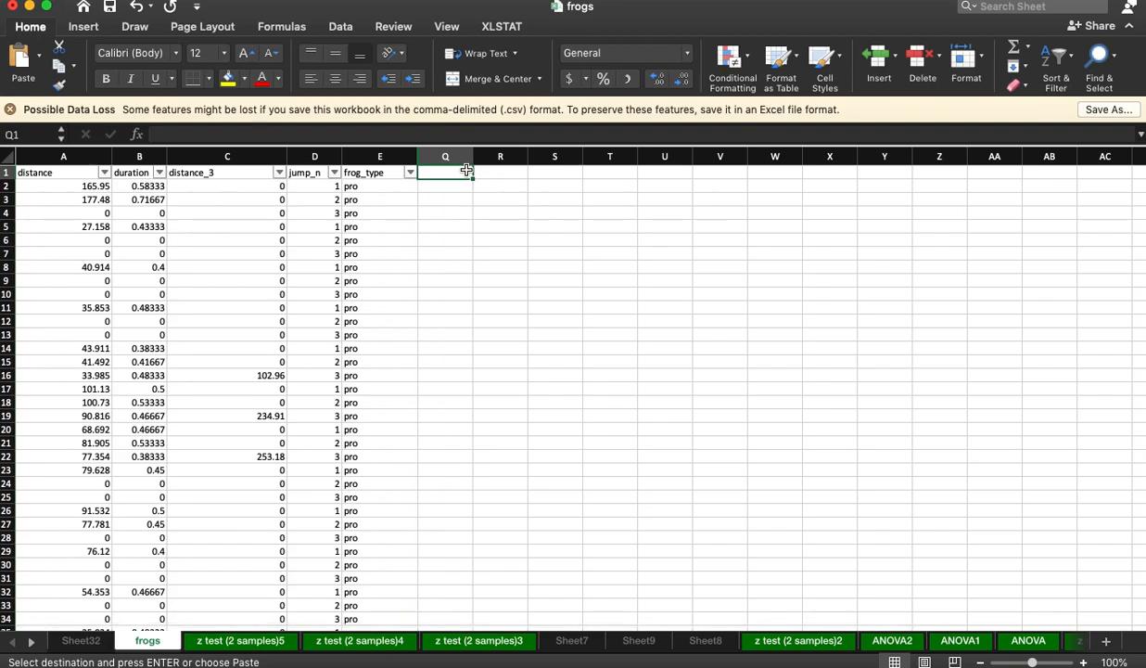
{"action": "type", "text": "o-grand"}
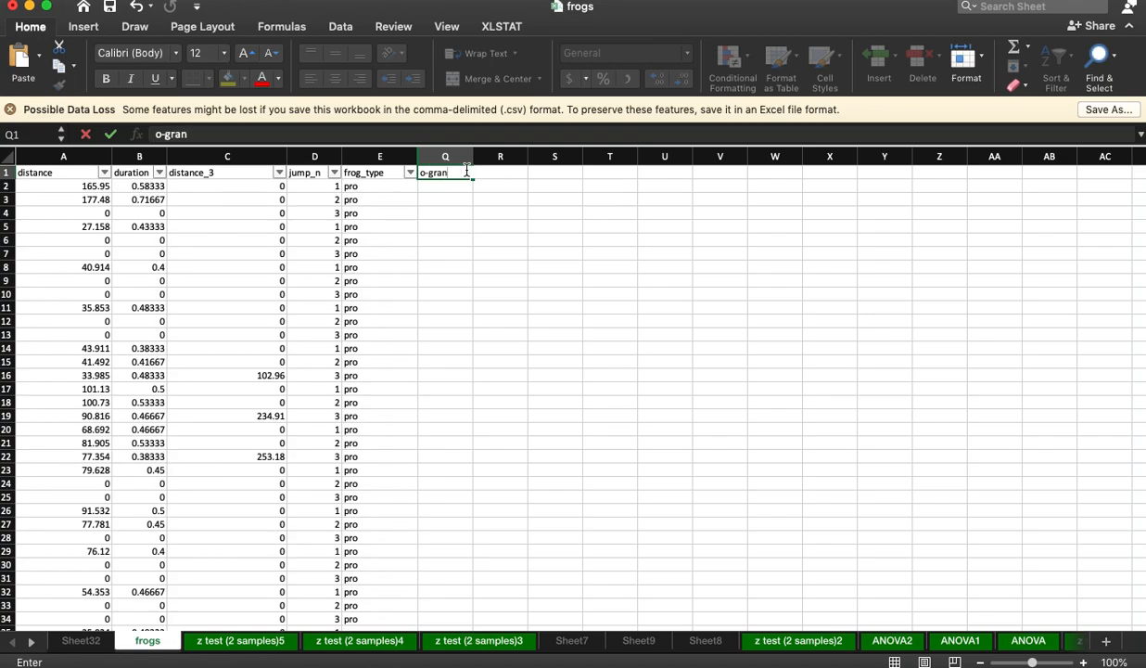
{"action": "type", "text": "mean"}
{"action": "key", "text": "Return"}
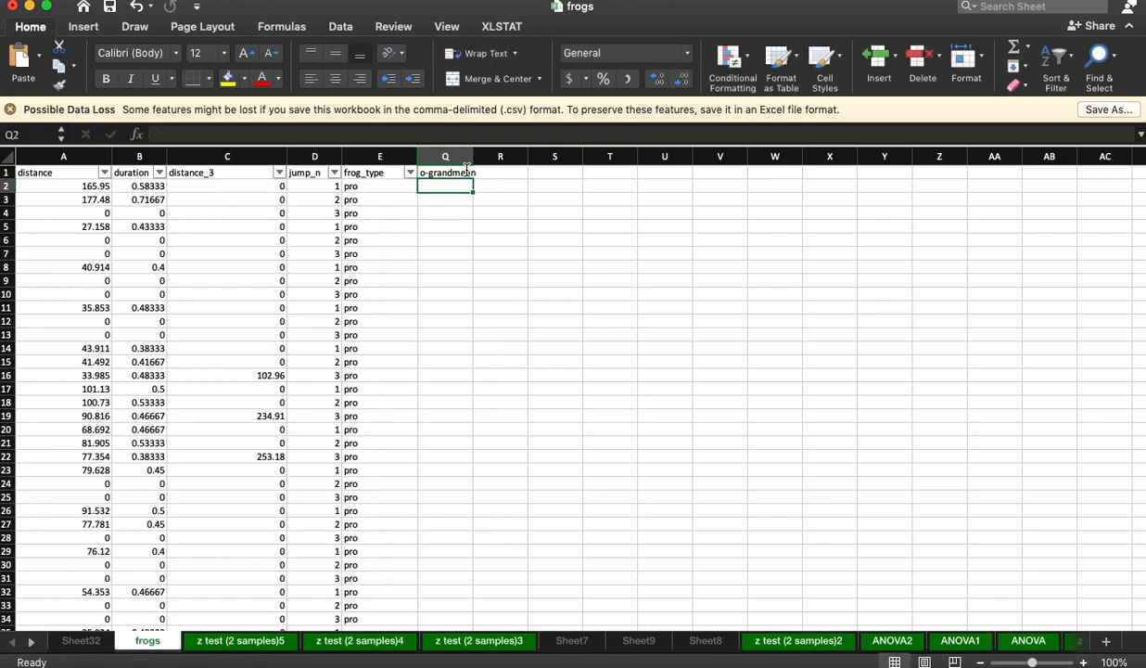
Calculate each distance's deviation from the grand mean with =A2-123.7053814 in Q2 and fill the formula down the column.
{"action": "type", "text": "="}
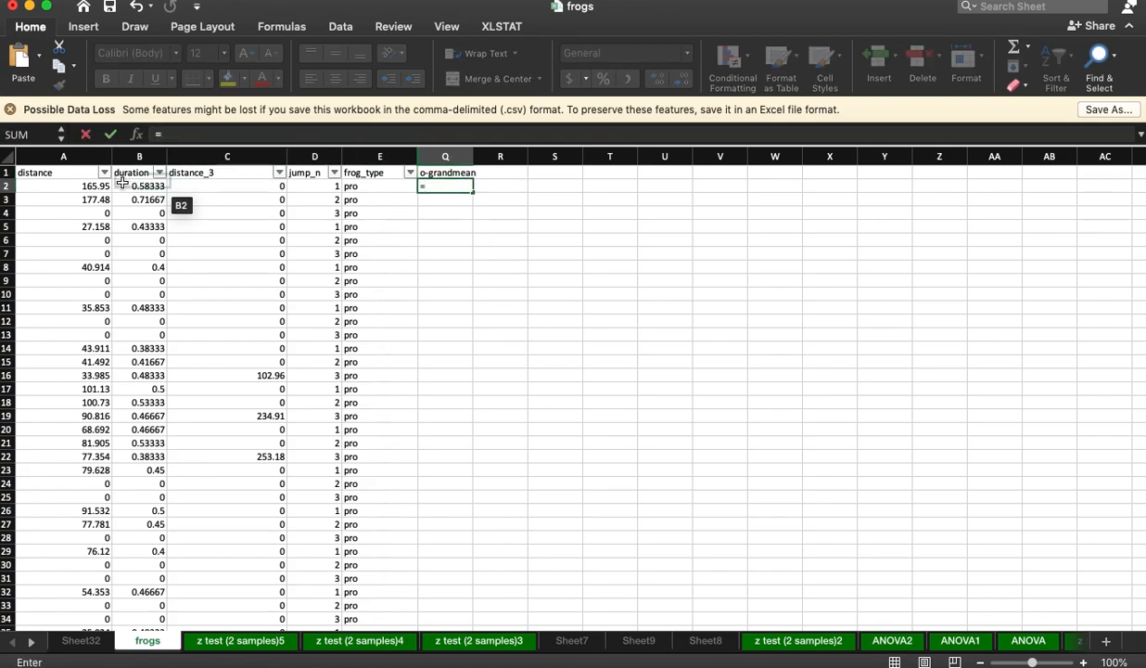
{"action": "left_click", "coordinate": [80, 185]}
{"action": "type", "text": "-"}
{"action": "key", "text": "super+v"}
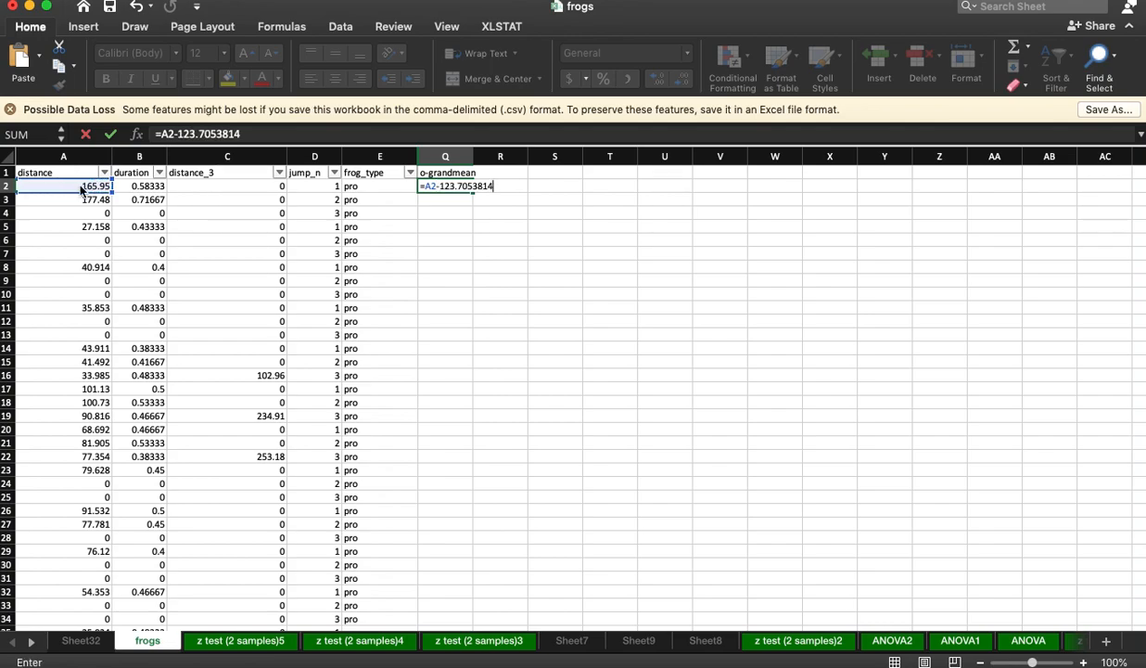
{"action": "key", "text": "Return"}
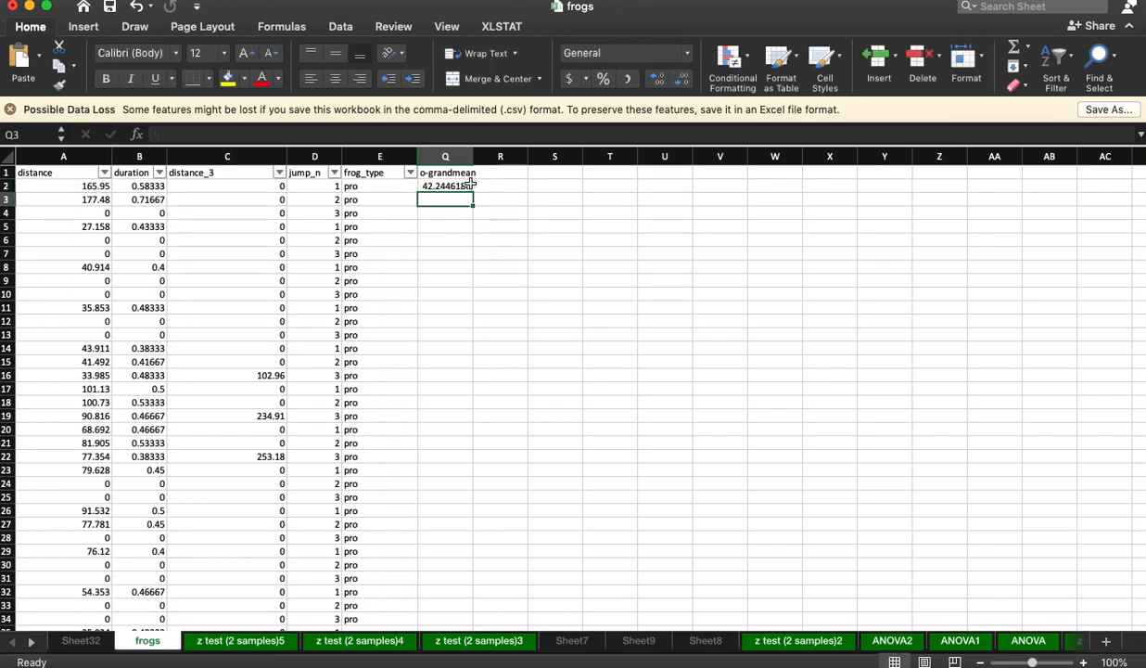
{"action": "left_click", "coordinate": [469, 185]}
{"action": "double_click", "coordinate": [473, 193]}
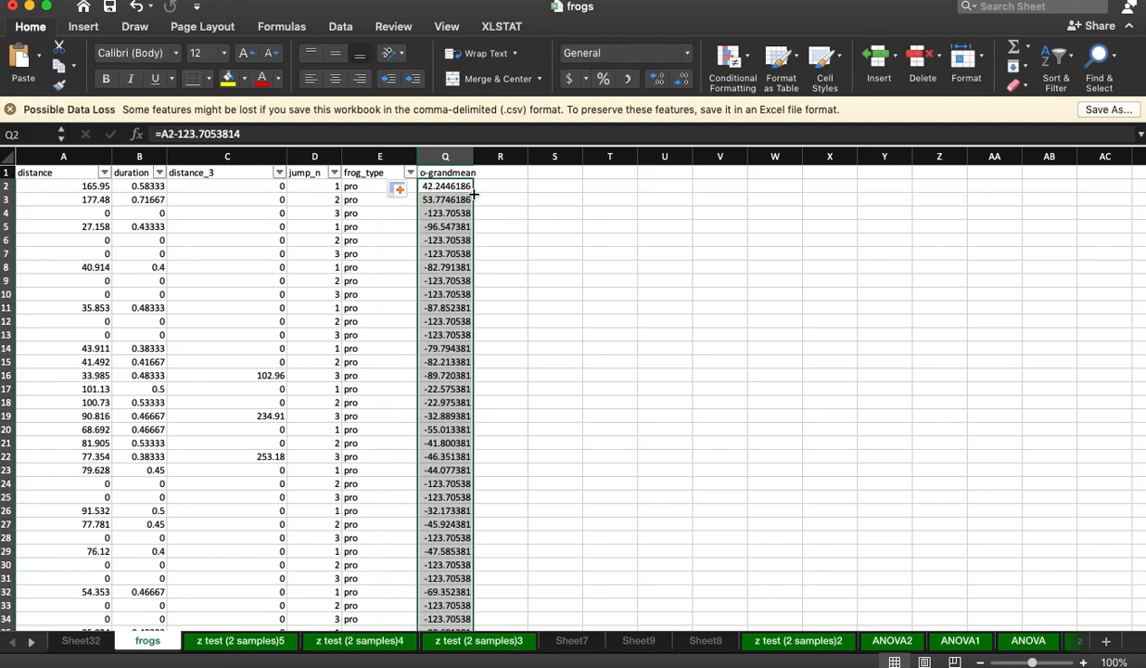
Enter the header "(observed-mean)^2" in R1.
{"action": "left_click", "coordinate": [501, 171]}
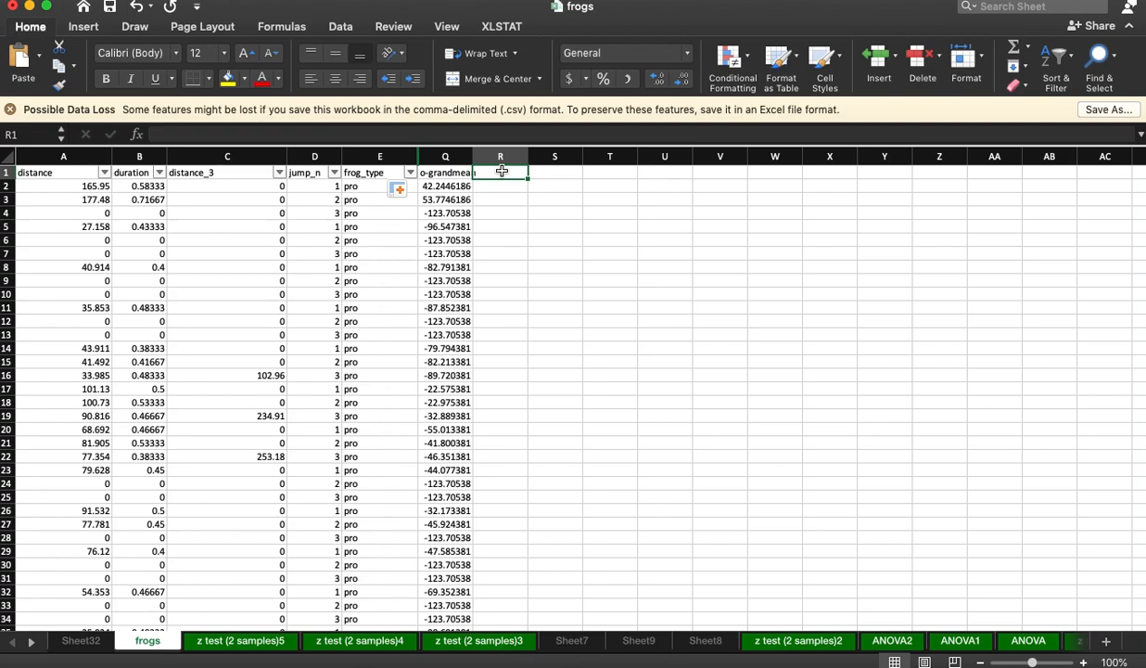
{"action": "type", "text": "(obse4"}
{"action": "key", "text": "BackSpace"}
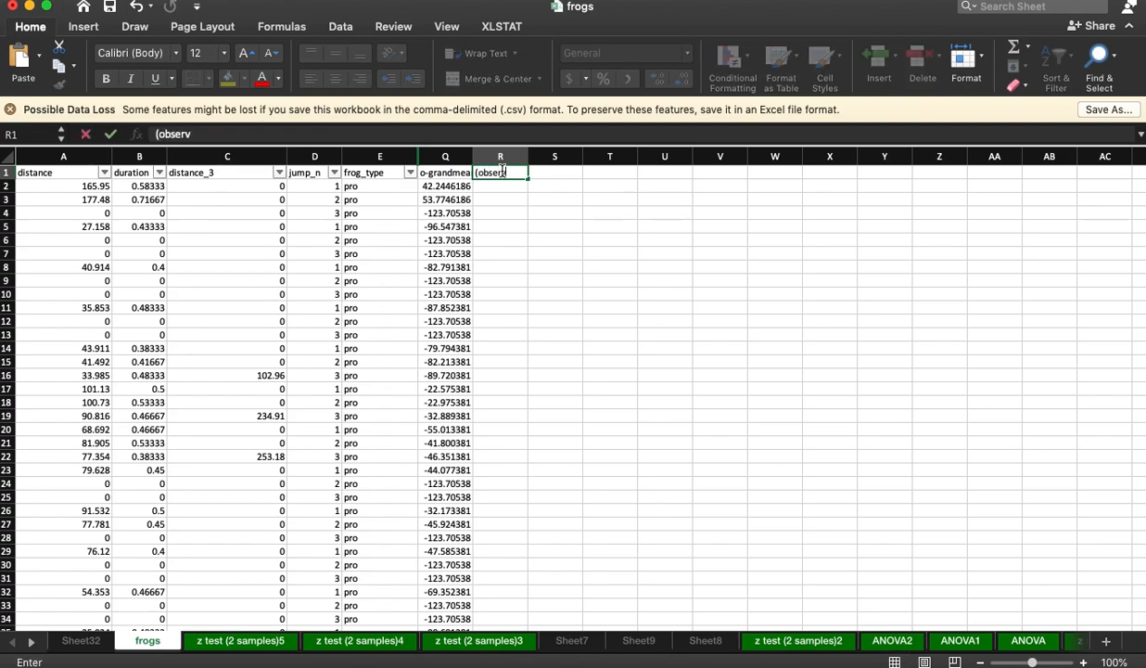
{"action": "type", "text": "rved-mean)^2"}
{"action": "key", "text": "Return"}
Square the deviations with =Q2^2 in R2 and fill the formula down the column.
{"action": "type", "text": "="}
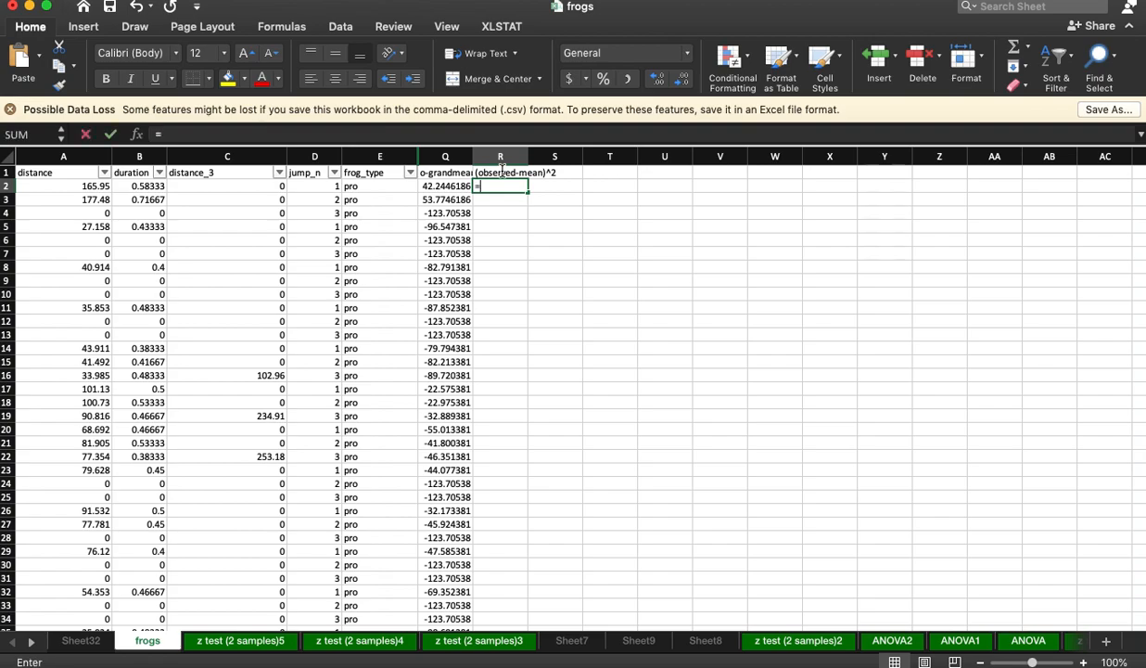
{"action": "left_click", "coordinate": [429, 188]}
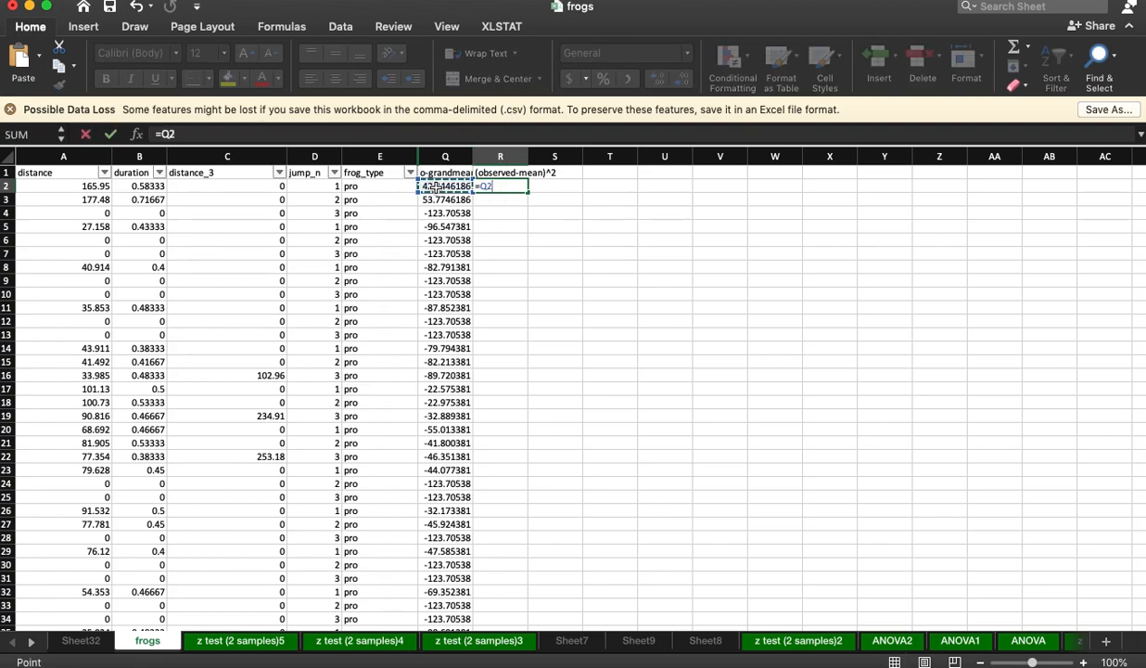
{"action": "type", "text": "^2"}
{"action": "key", "text": "Return"}
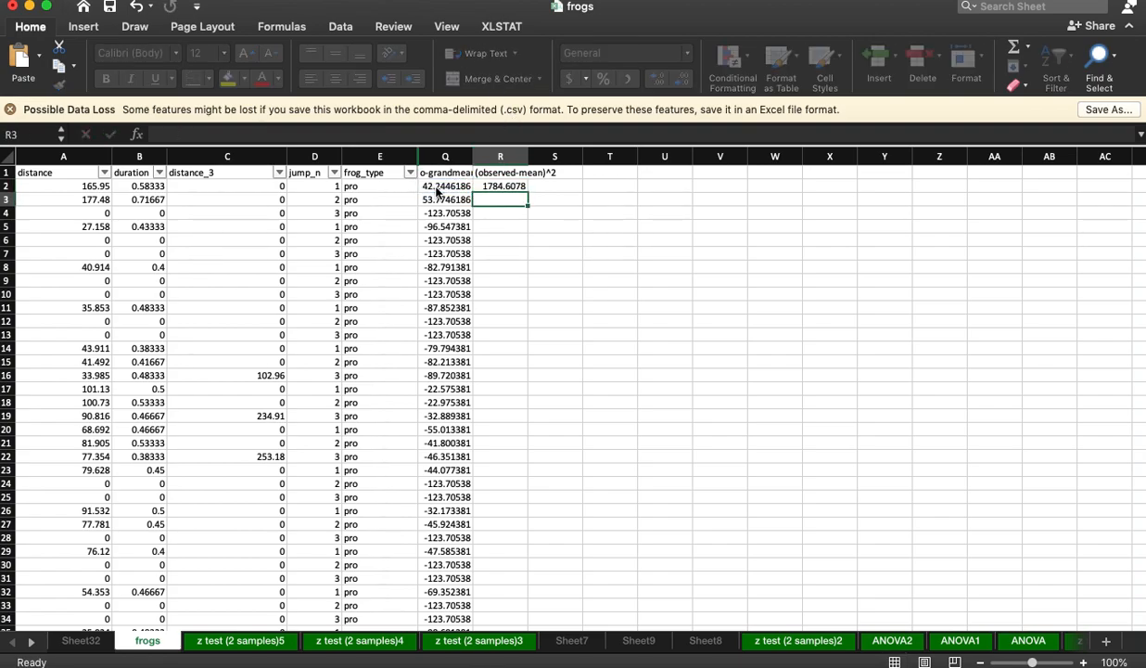
{"action": "left_click", "coordinate": [521, 188]}
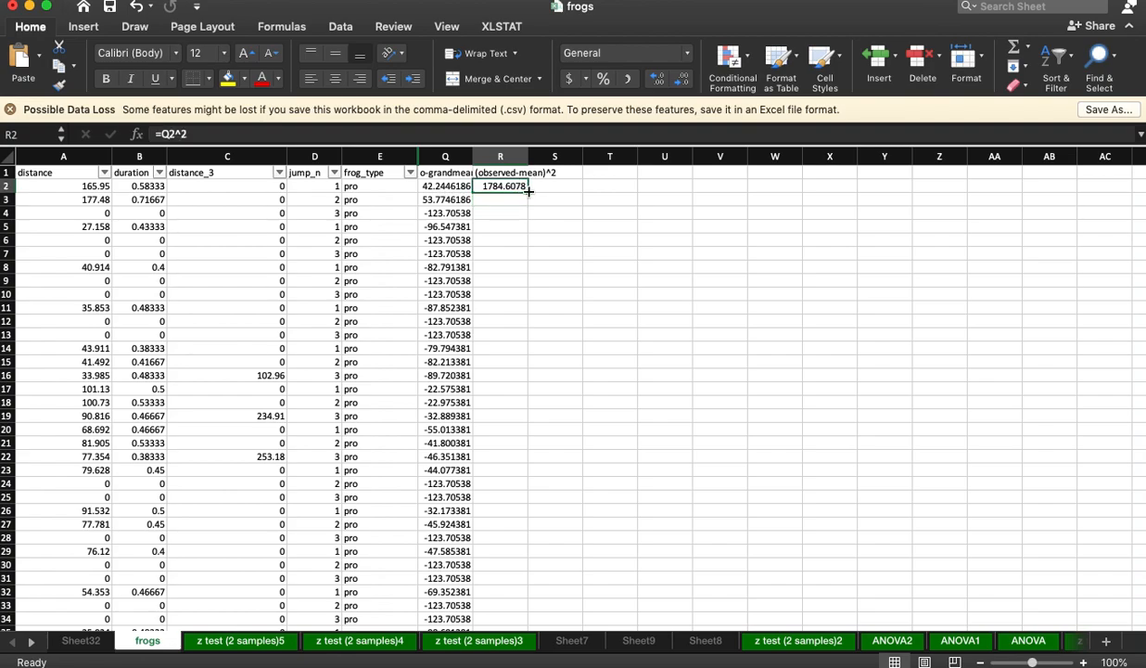
{"action": "double_click", "coordinate": [528, 192]}
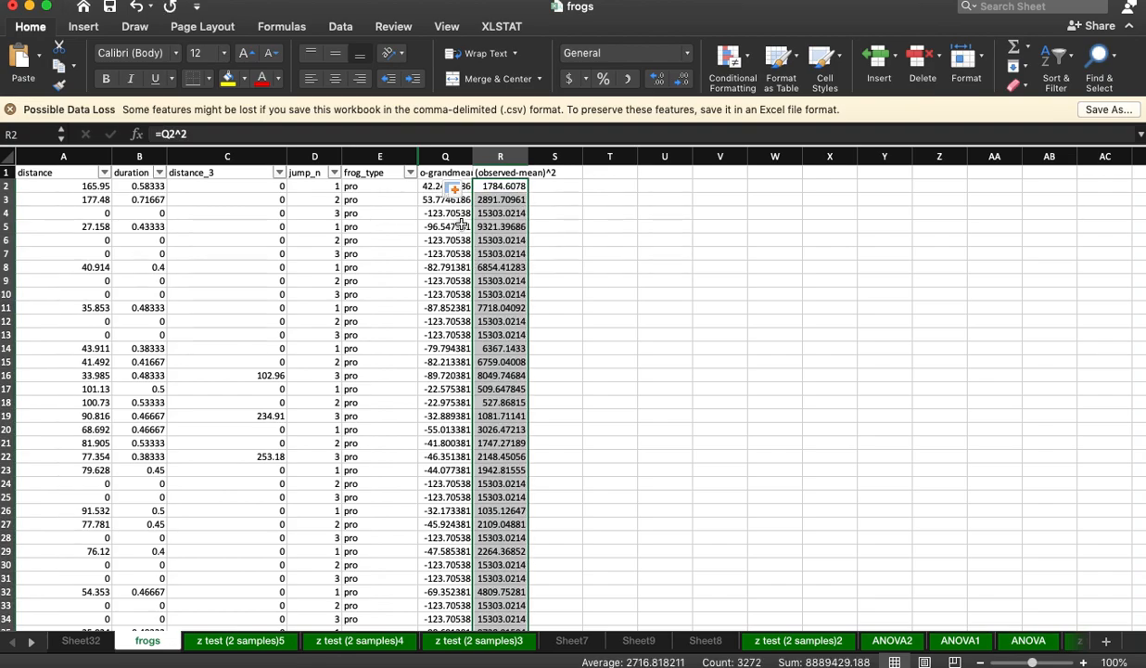
{"action": "left_click", "coordinate": [508, 347]}
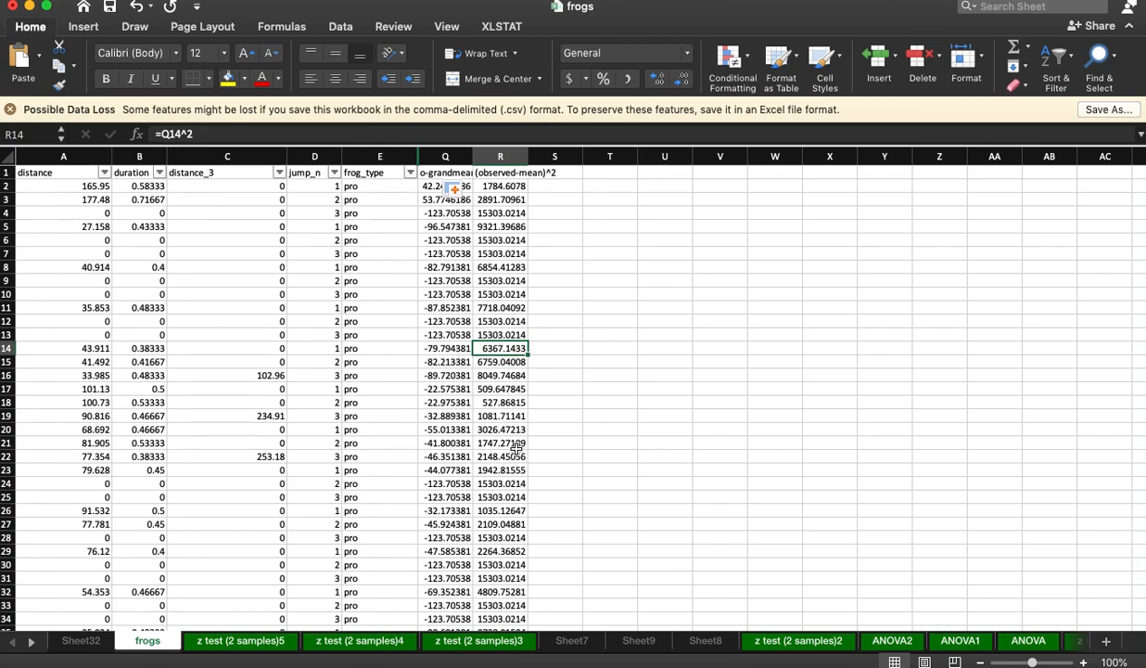
{"action": "left_click", "coordinate": [555, 227]}
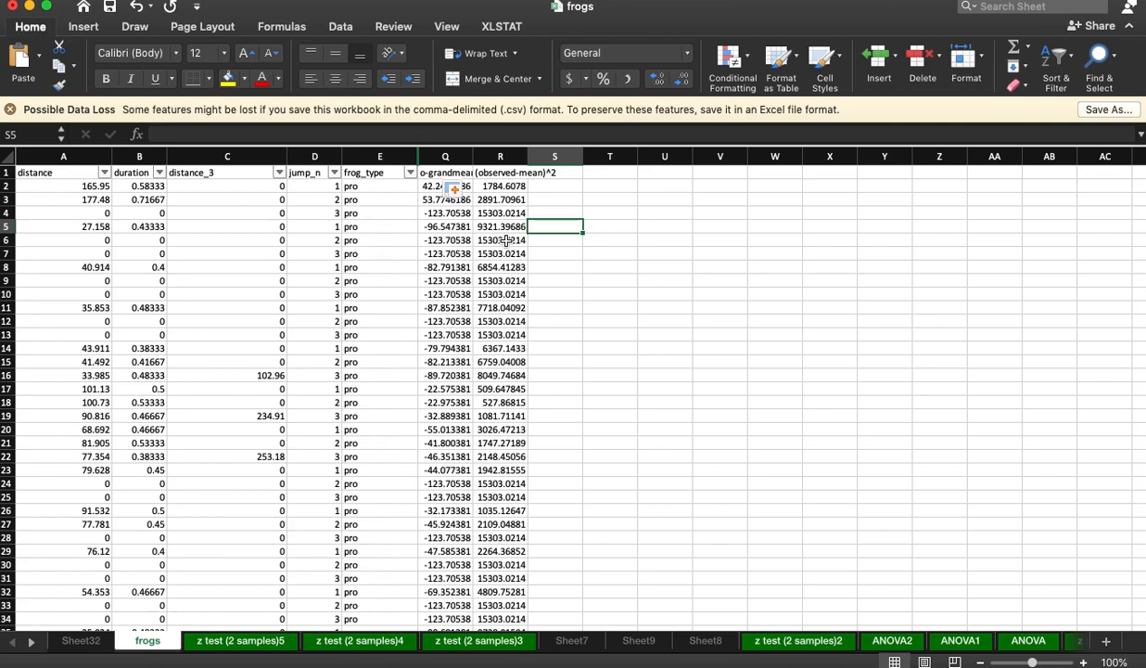
{"action": "left_click", "coordinate": [492, 269]}
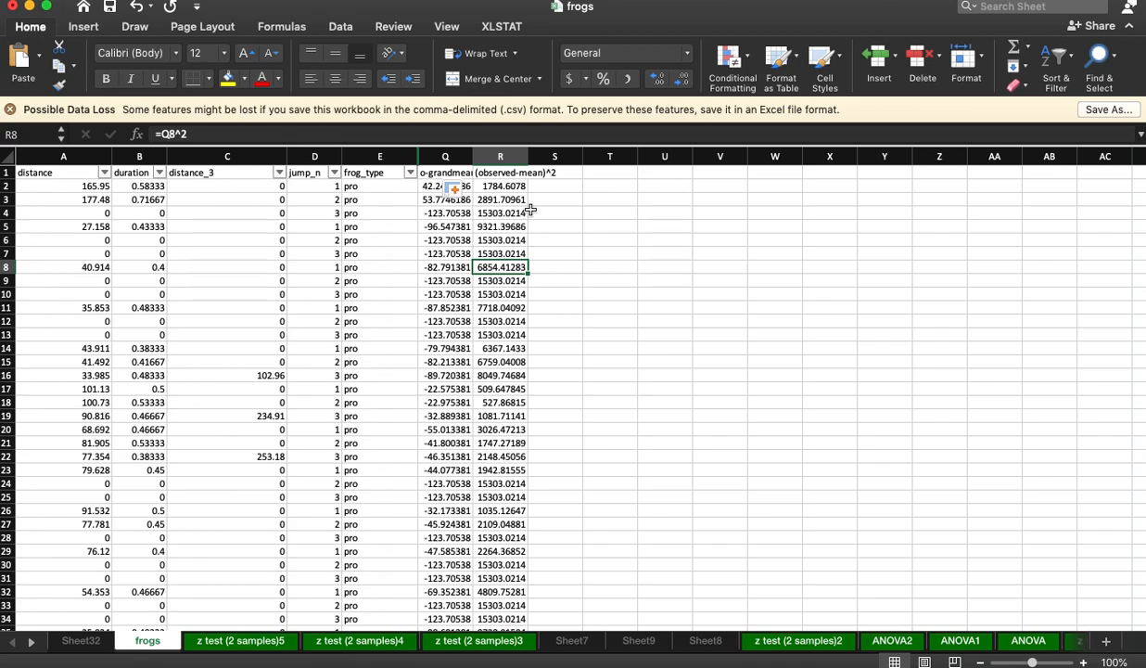
Enter the header "SS total" in T1.
{"action": "left_click", "coordinate": [612, 185]}
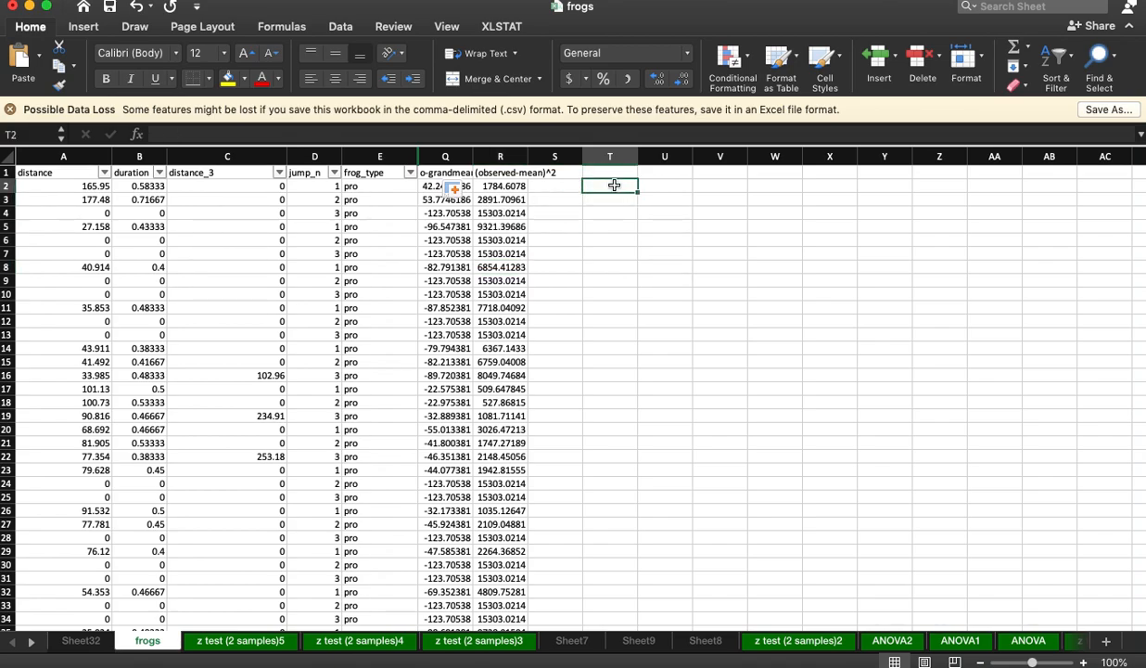
{"action": "key", "text": "Up"}
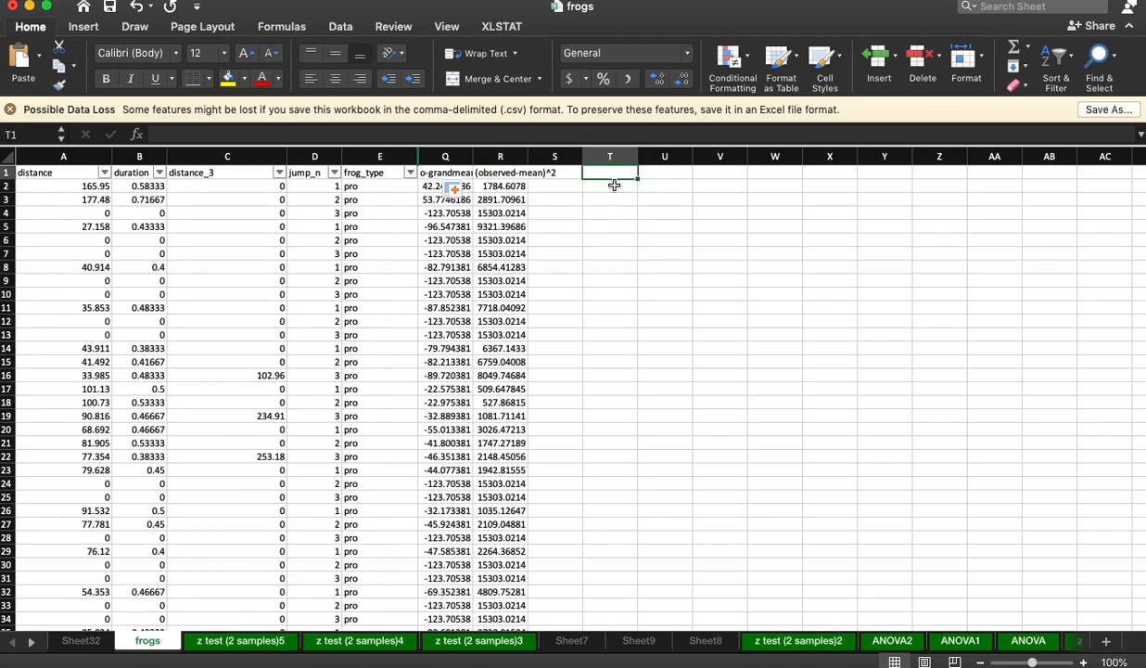
{"action": "type", "text": "SS"}
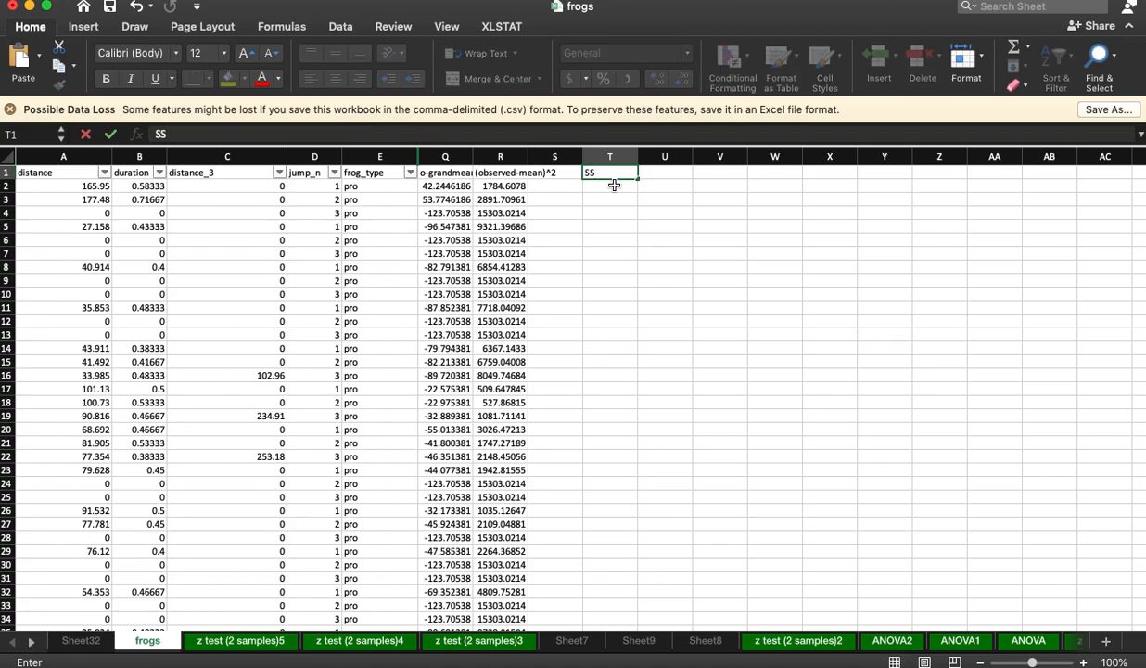
{"action": "type", "text": " total"}
{"action": "key", "text": "Return"}
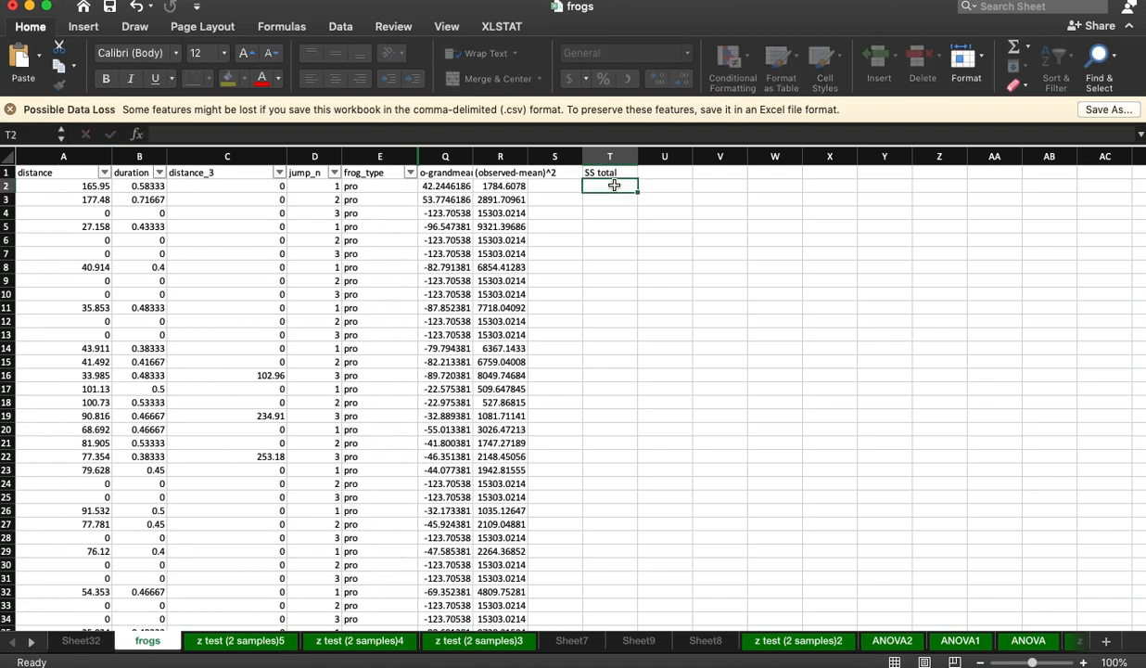
In T2, calculate the total sum of squares as the SUM of R2:R3273.
{"action": "type", "text": "="}
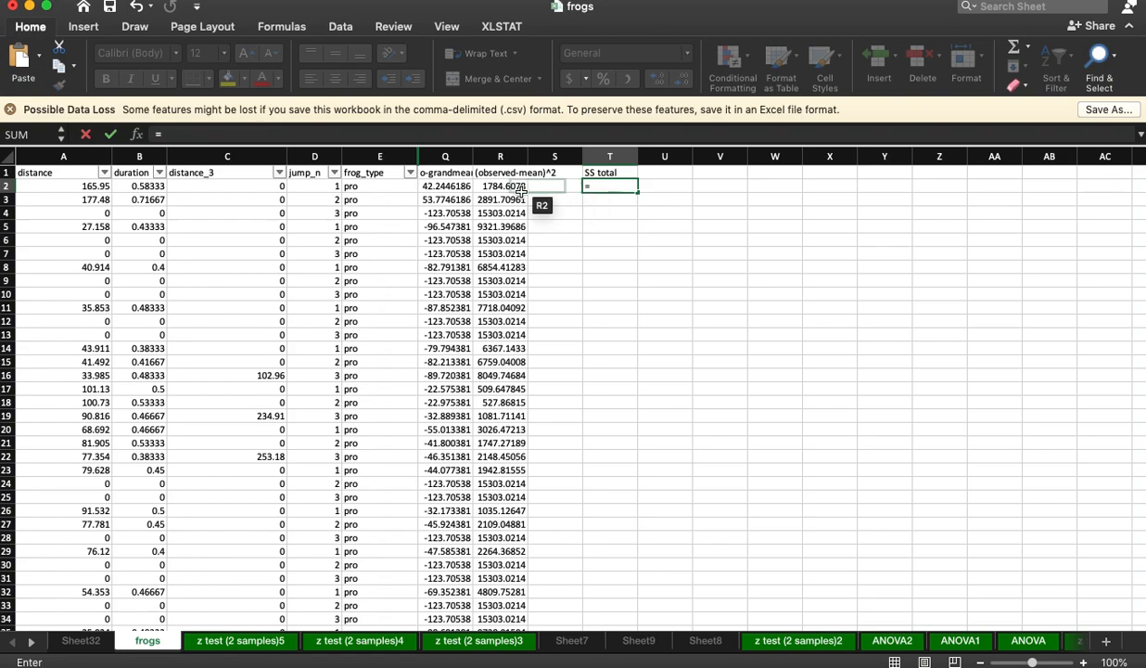
{"action": "type", "text": "sum("}
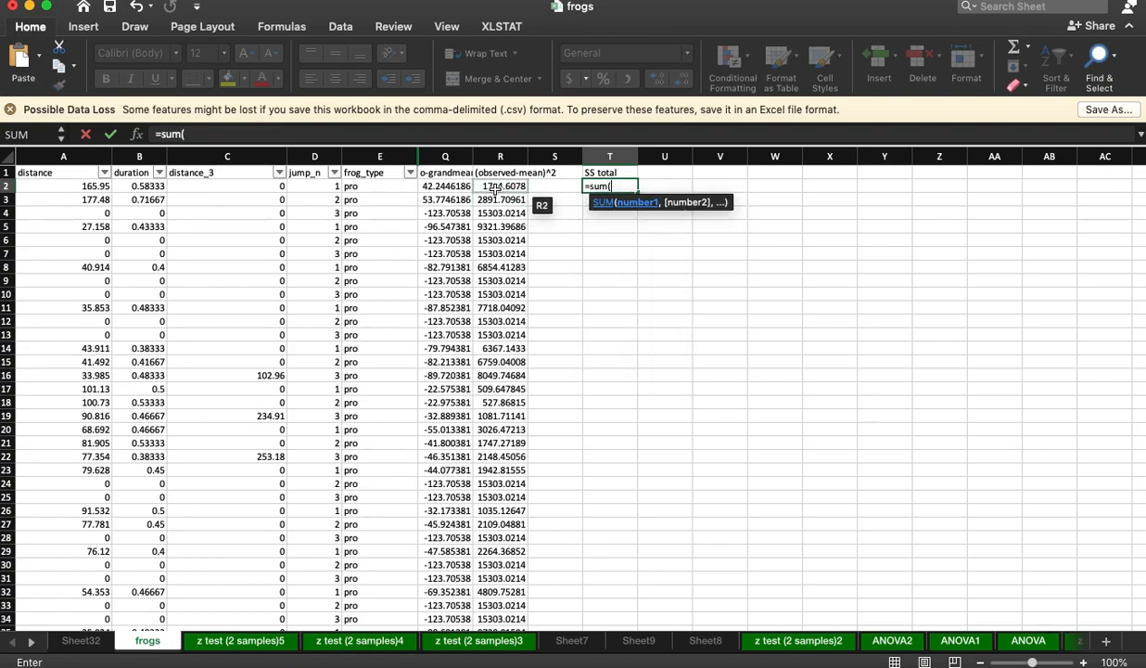
{"action": "left_click", "coordinate": [499, 185]}
{"action": "key", "text": "super+shift+Down"}
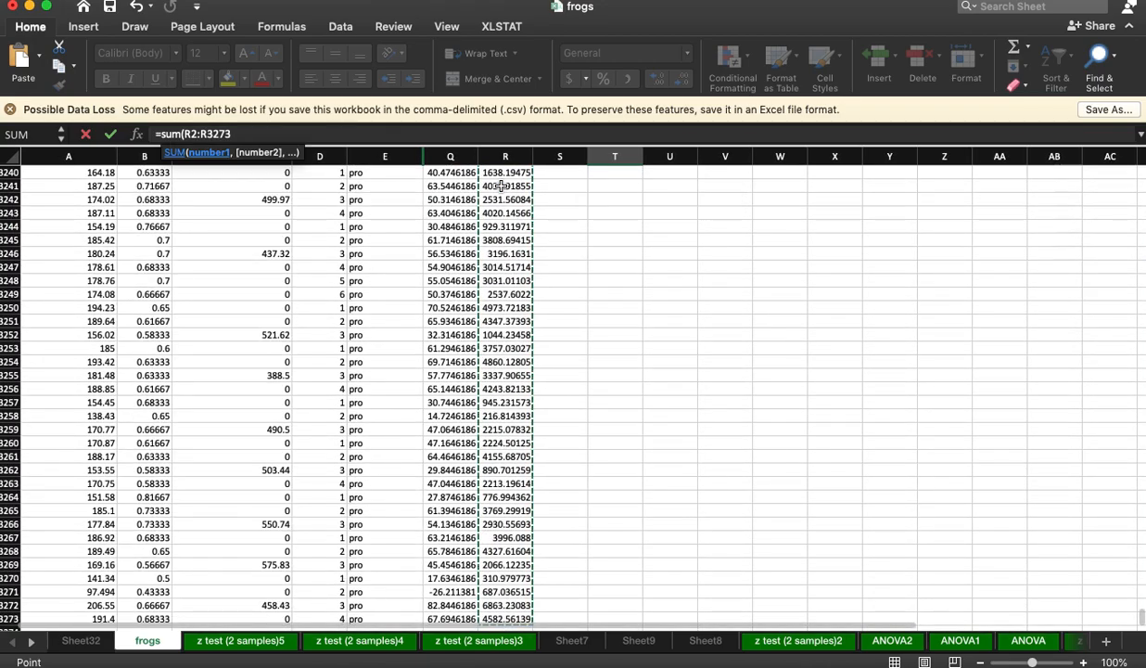
{"action": "key", "text": "Return"}
{"action": "scroll", "coordinate": [448, 324], "scroll_direction": "up", "scroll_amount": 2}
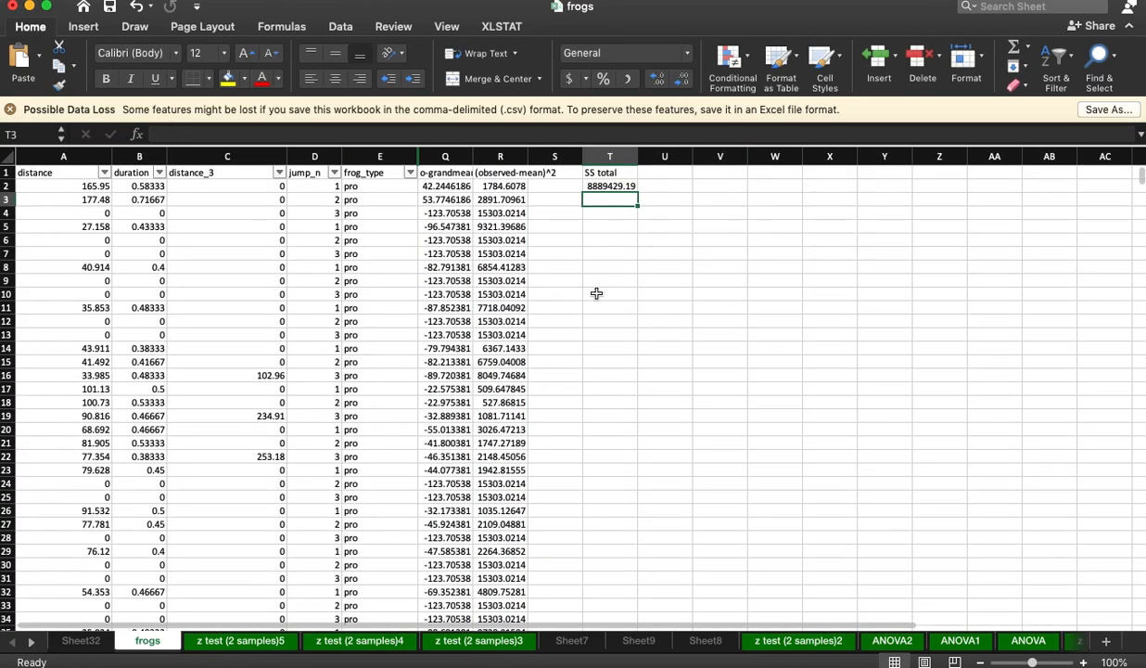
Widen column T to about double its width so the SS total shows more digits.
{"action": "left_click", "coordinate": [628, 186]}
{"action": "left_click_drag", "start_coordinate": [637, 156], "coordinate": [696, 156]}
{"action": "left_click", "coordinate": [668, 215]}
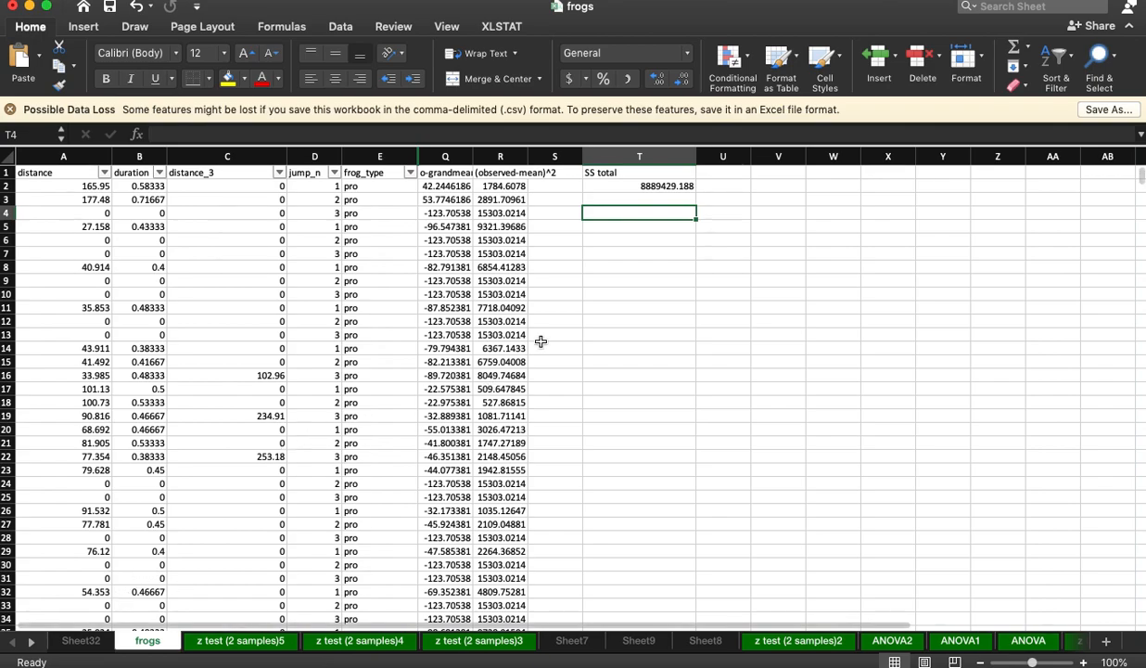
On Sheet32, enter the label "SS Between" in K11.
{"action": "left_click", "coordinate": [81, 639]}
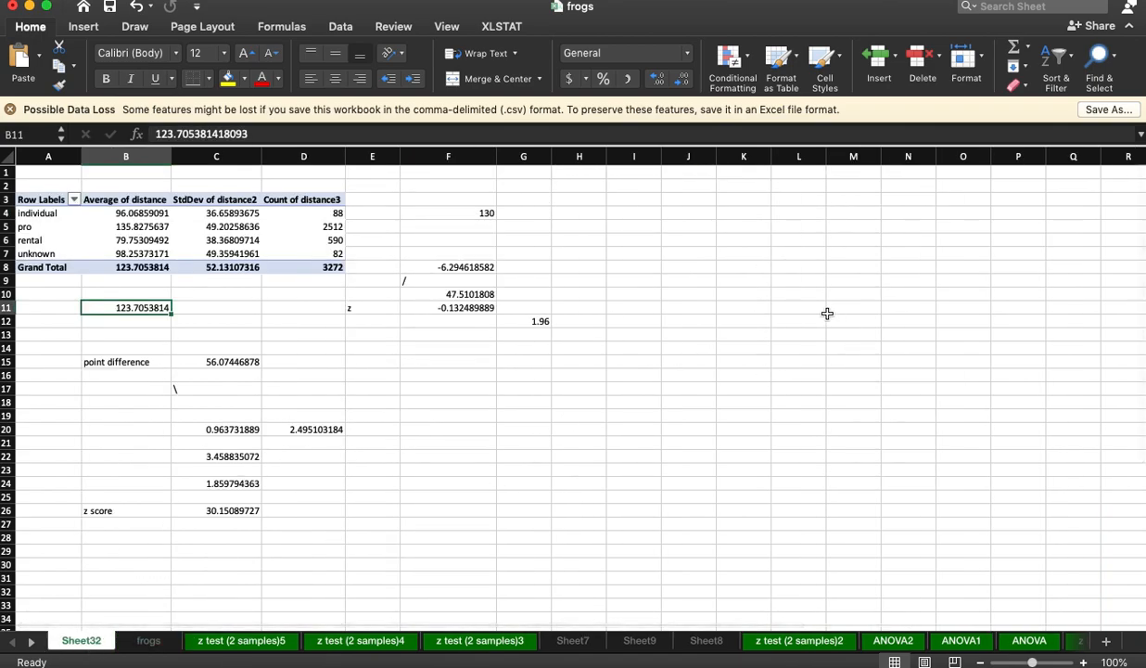
{"action": "left_click", "coordinate": [739, 308]}
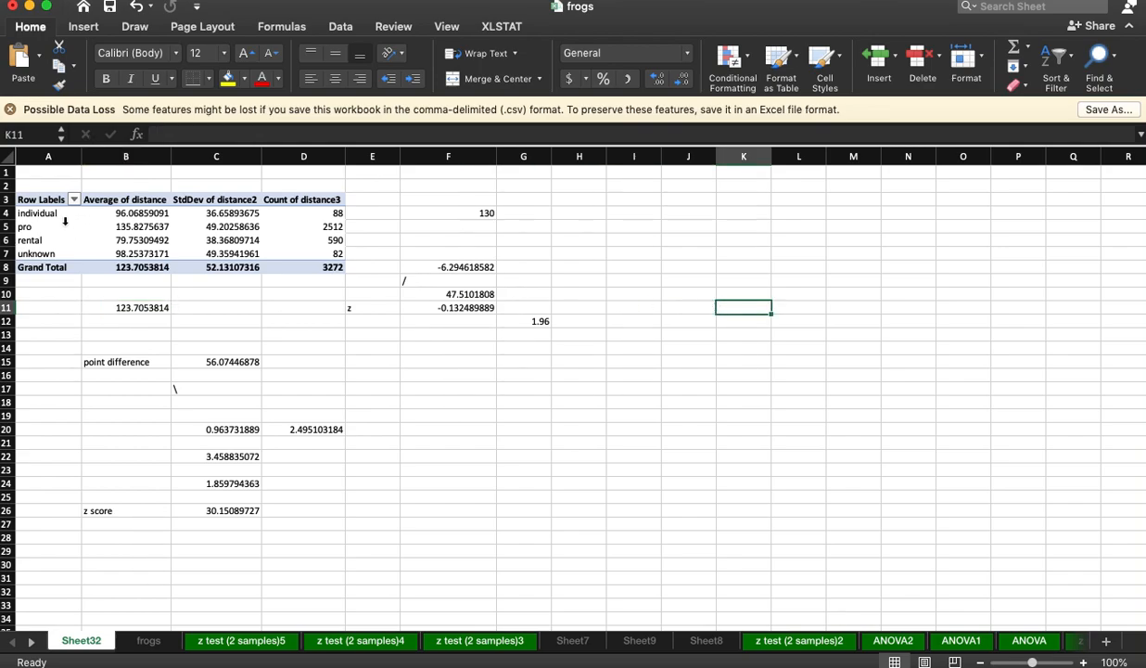
{"action": "type", "text": "SS"}
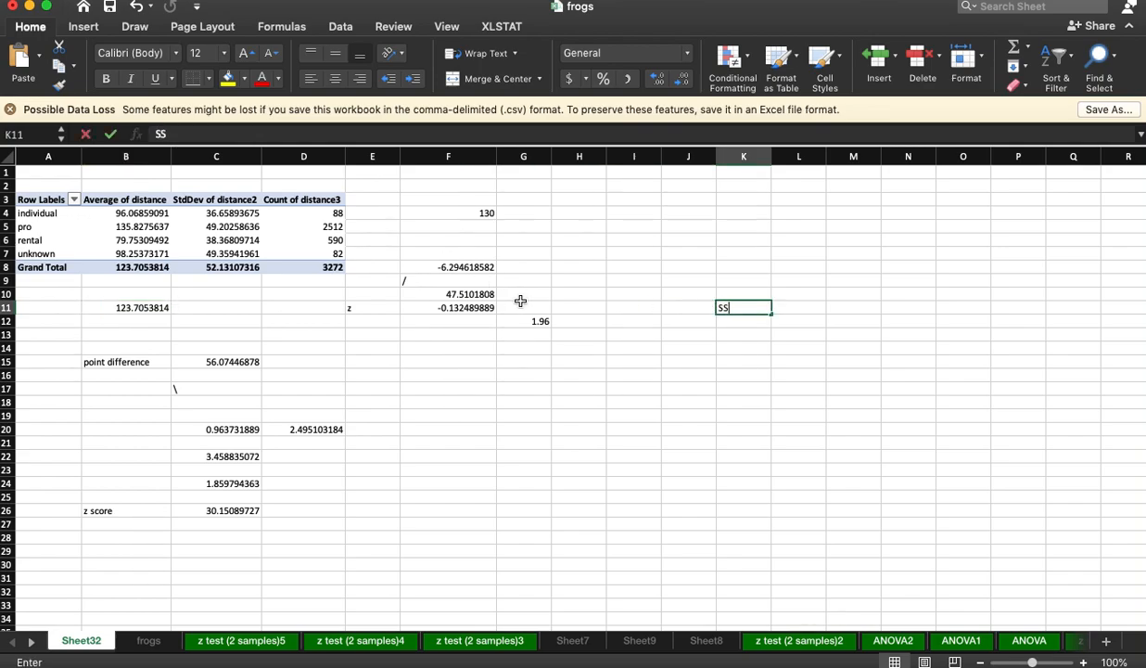
{"action": "type", "text": " Between"}
{"action": "key", "text": "Return"}
Copy the four frog-type average distances in B4:B7 and paste them as values into M11:M14.
{"action": "key", "text": "Up"}
{"action": "key", "text": "Right"}
{"action": "key", "text": "Right"}
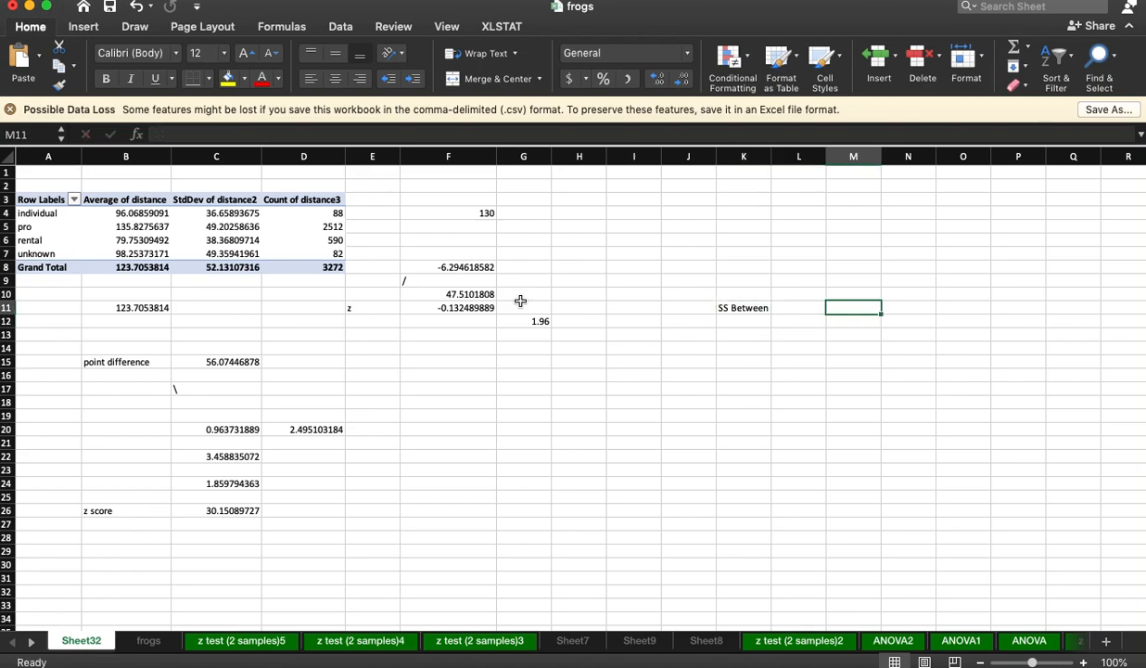
{"action": "left_click_drag", "start_coordinate": [137, 214], "coordinate": [136, 253]}
{"action": "key", "text": "cmd+c"}
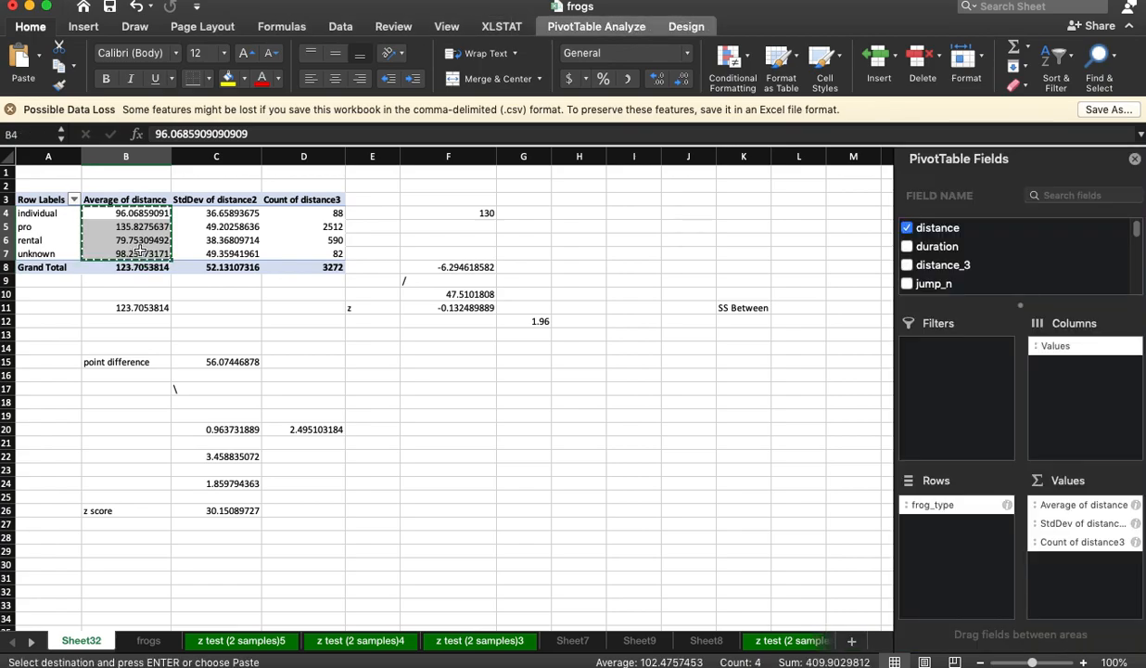
{"action": "left_click", "coordinate": [849, 310]}
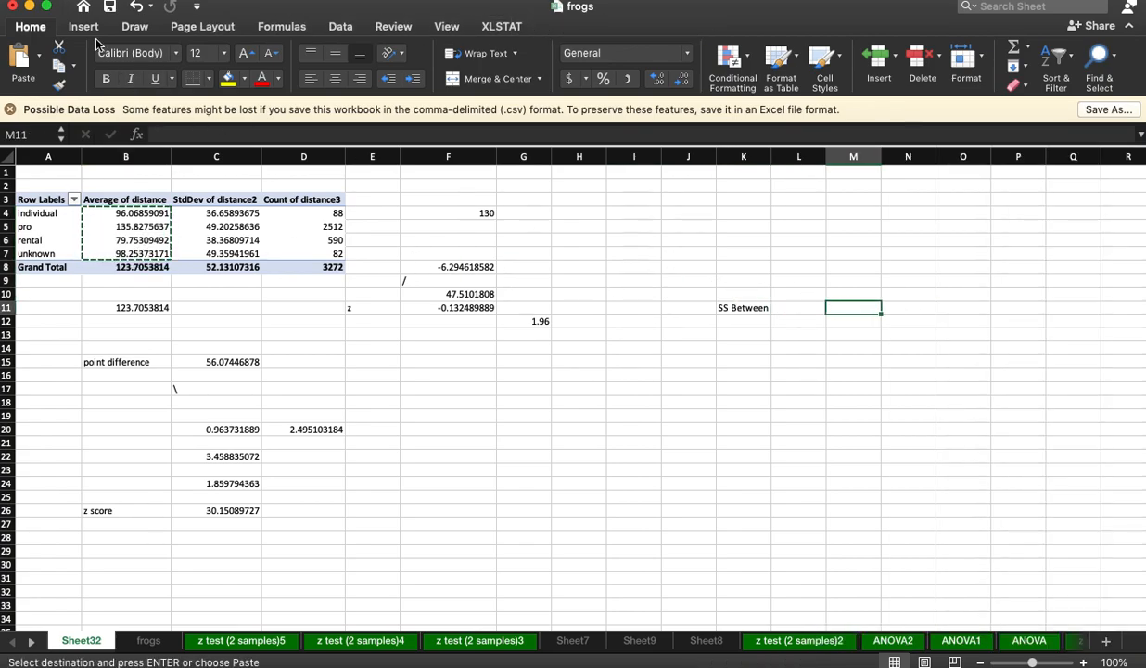
{"action": "left_click", "coordinate": [38, 55]}
{"action": "left_click", "coordinate": [94, 278]}
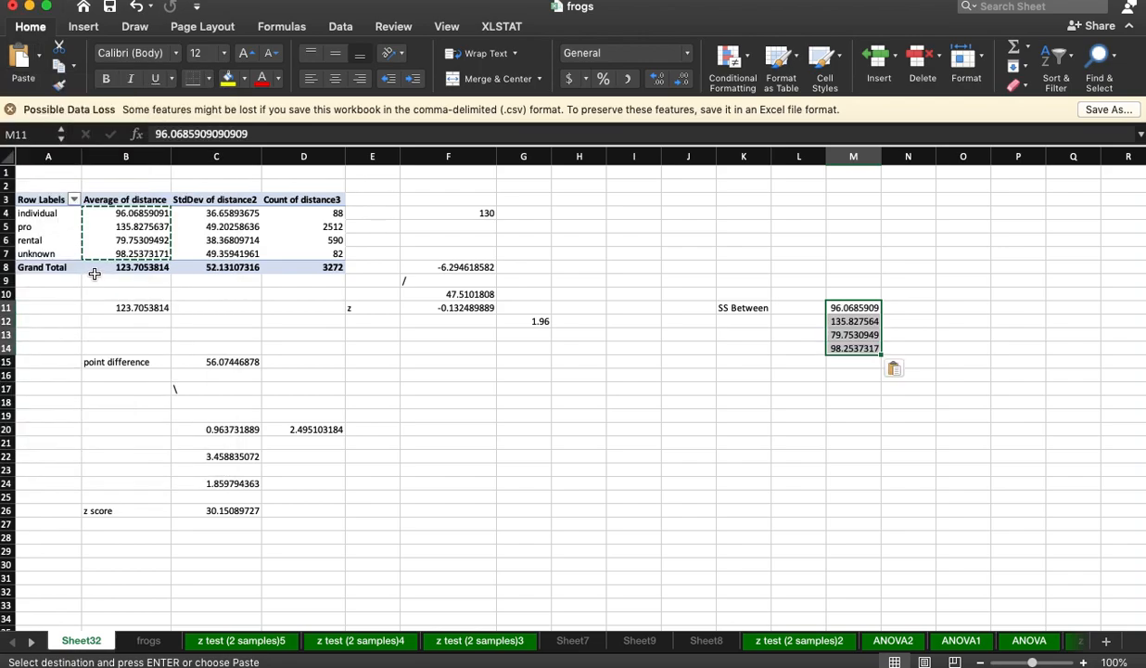
Copy the grand mean from B11 into N11:N14, beside the group means.
{"action": "left_click", "coordinate": [134, 255]}
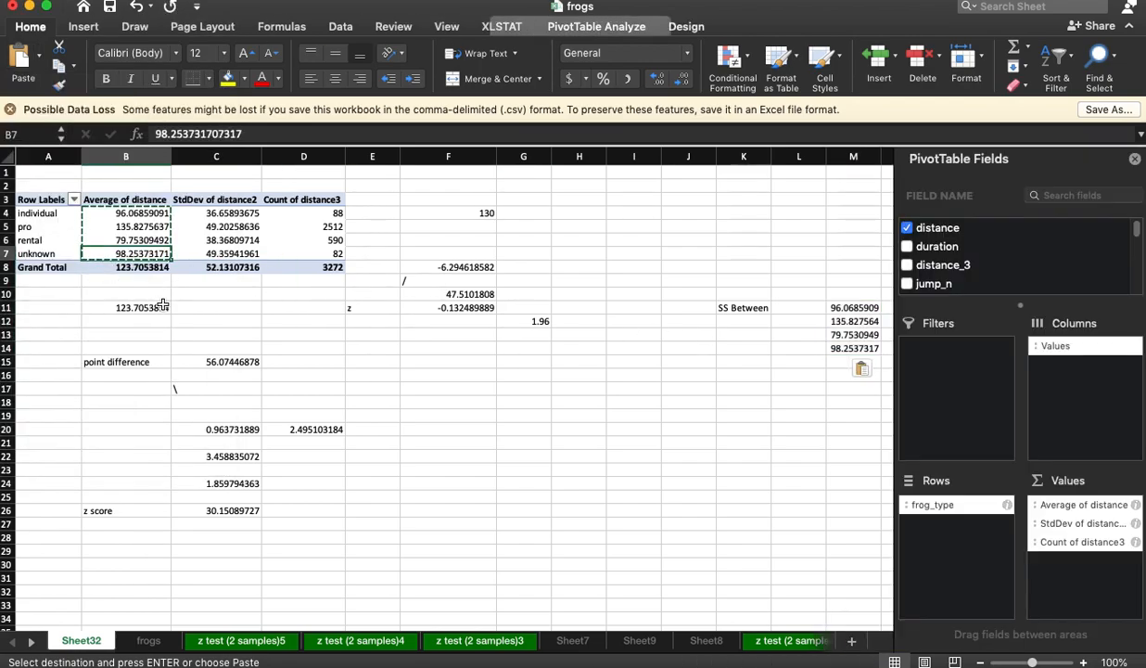
{"action": "left_click", "coordinate": [688, 293]}
{"action": "left_click", "coordinate": [907, 307]}
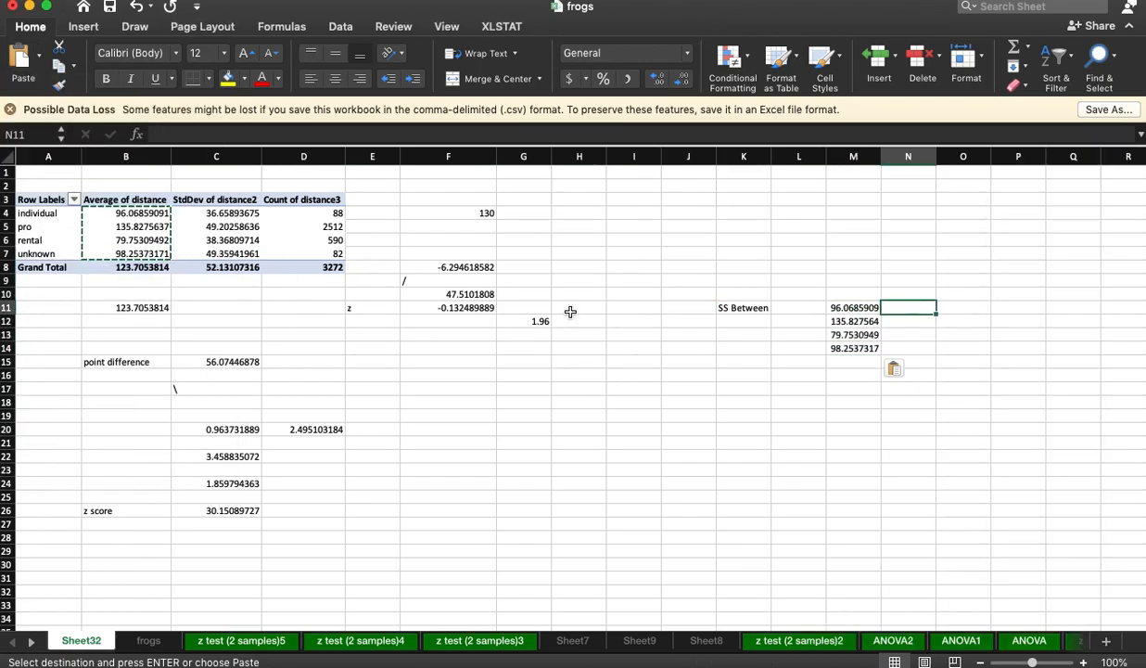
{"action": "left_click", "coordinate": [129, 307]}
{"action": "key", "text": "super+c"}
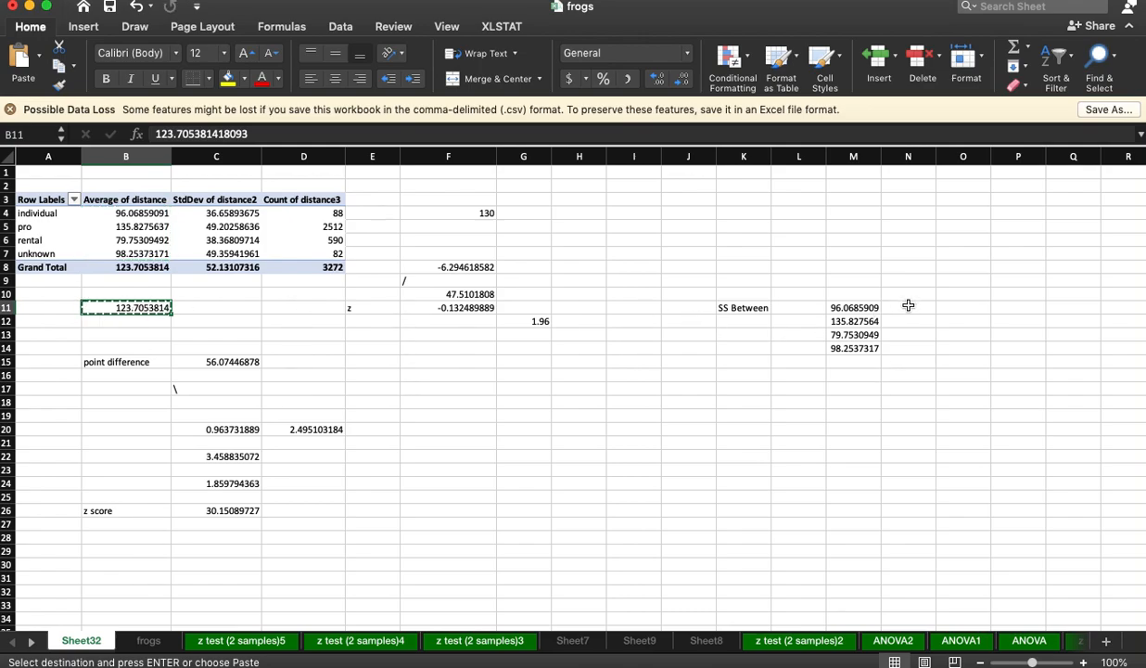
{"action": "left_click_drag", "start_coordinate": [904, 307], "coordinate": [908, 349]}
{"action": "key", "text": "super+v"}
{"action": "left_click", "coordinate": [970, 305]}
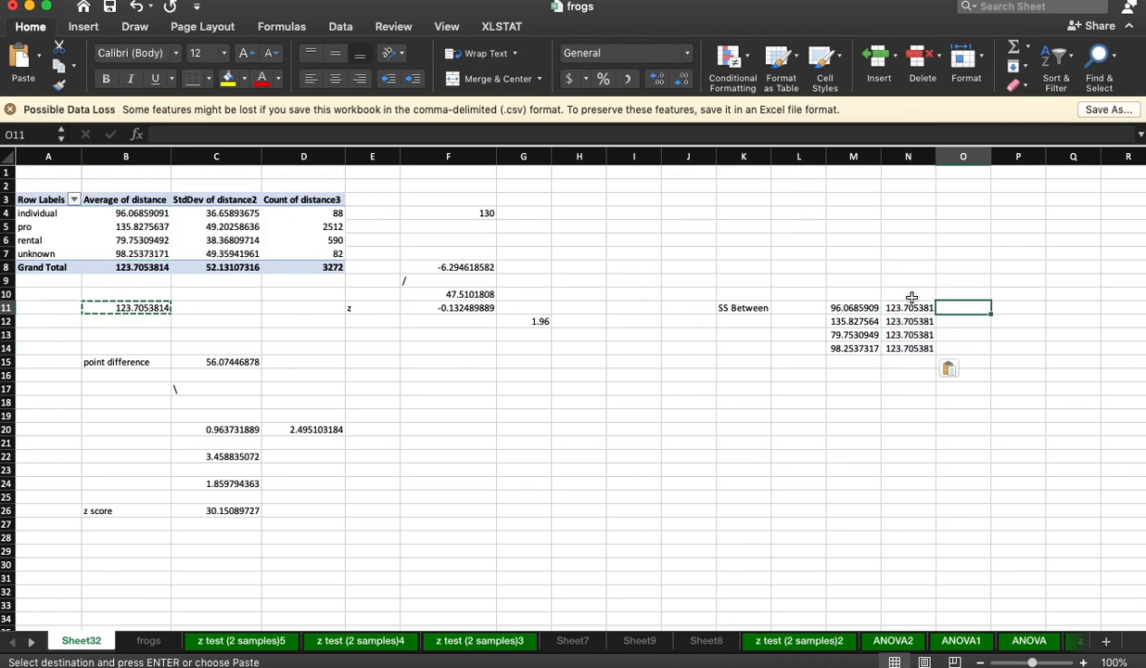
Enter the headers "mean(group)" in M10 and "Mean(grand total)" in N10.
{"action": "left_click", "coordinate": [863, 294]}
{"action": "type", "text": "mean(group"}
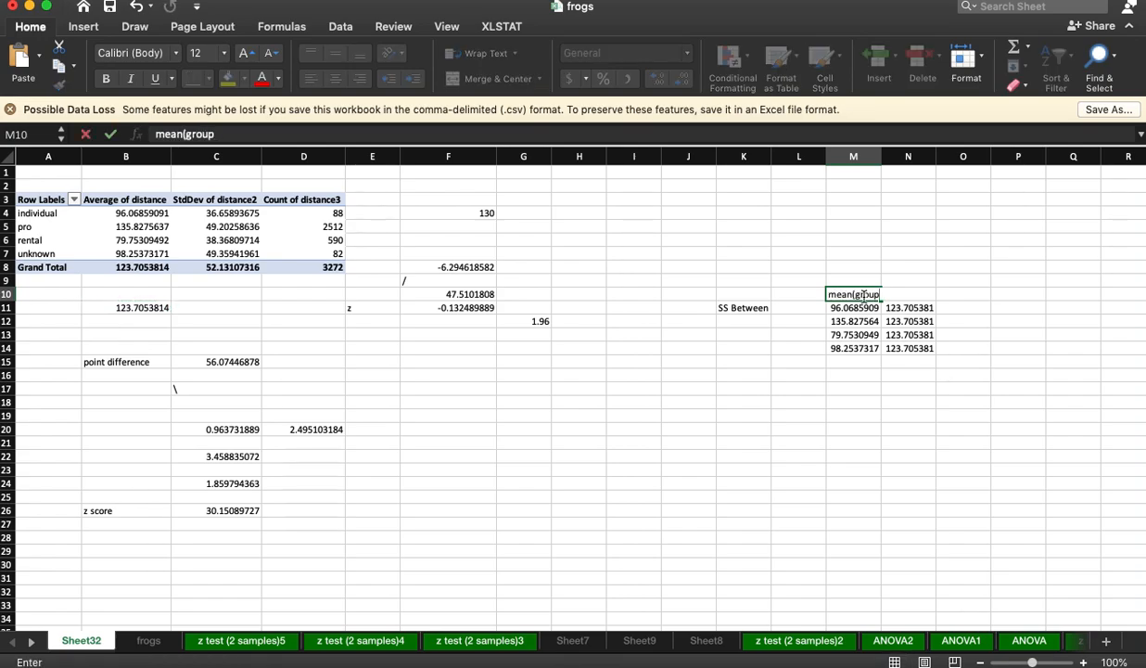
{"action": "key", "text": "Tab"}
{"action": "type", "text": "Mean"}
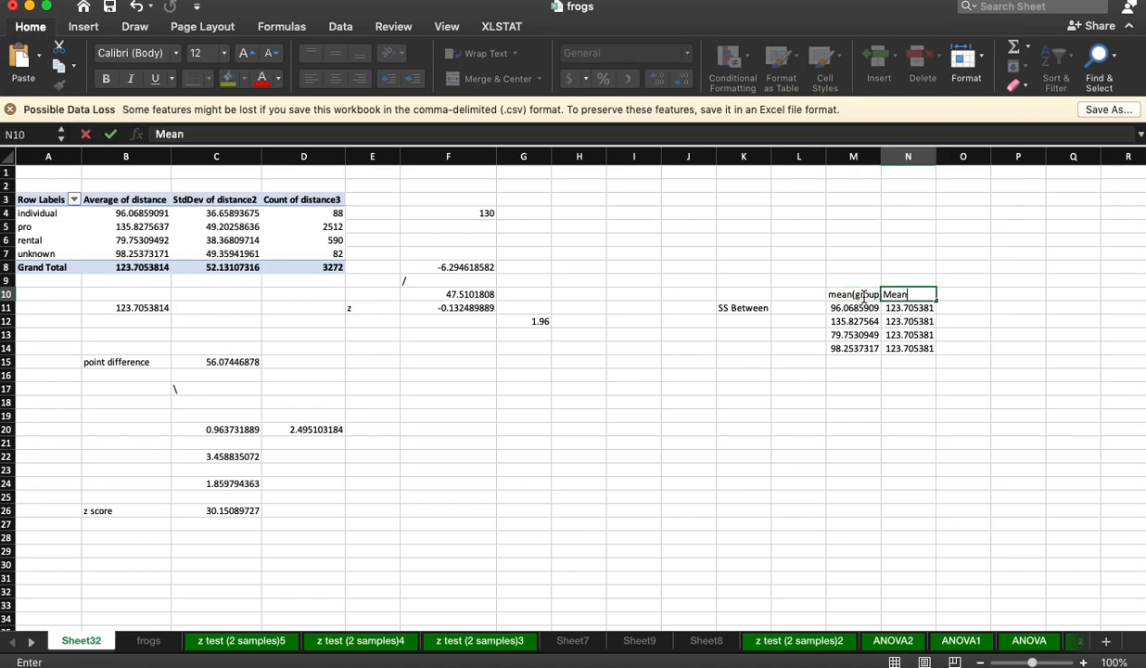
{"action": "type", "text": "(grant"}
{"action": "key", "text": "Return"}
{"action": "key", "text": "Up"}
{"action": "key", "text": "Right"}
{"action": "type", "text": "="}
{"action": "key", "text": "Down"}
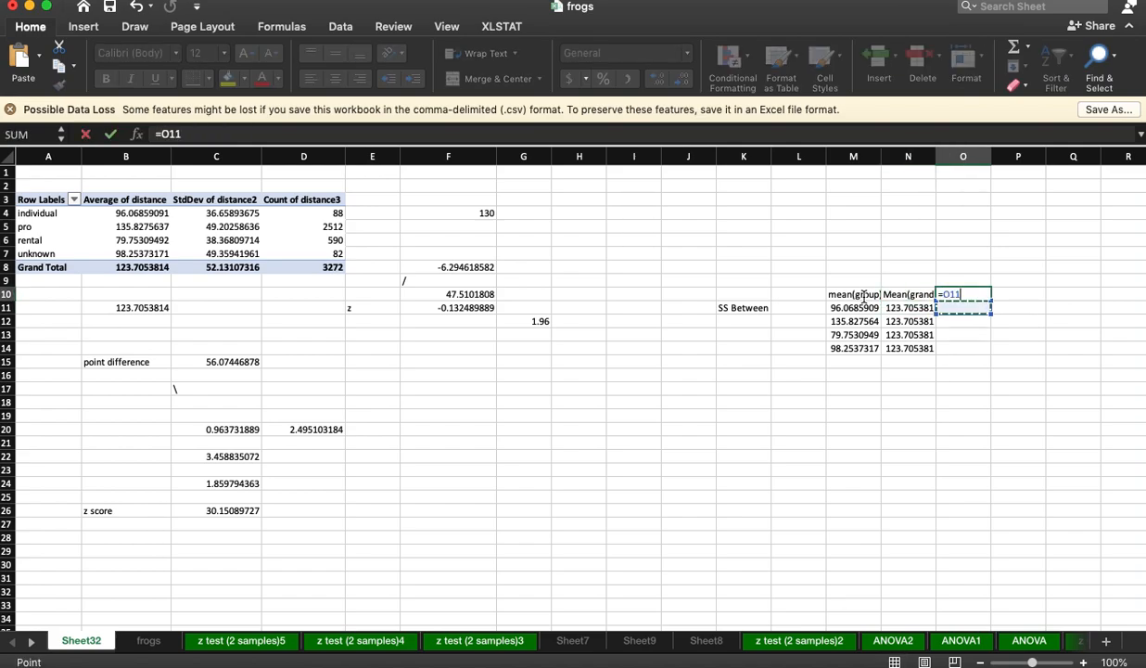
{"action": "key", "text": "Escape"}
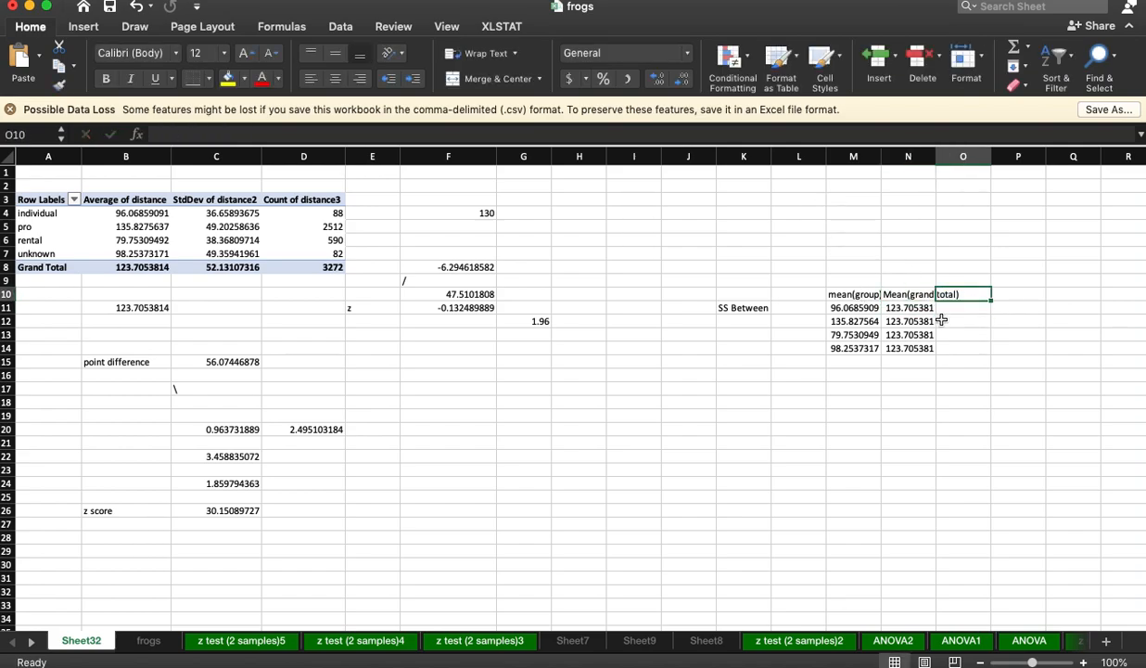
Subtract the grand mean from each group mean with =M11-N11 in O11, filled down to O14.
{"action": "left_click", "coordinate": [950, 308]}
{"action": "type", "text": "="}
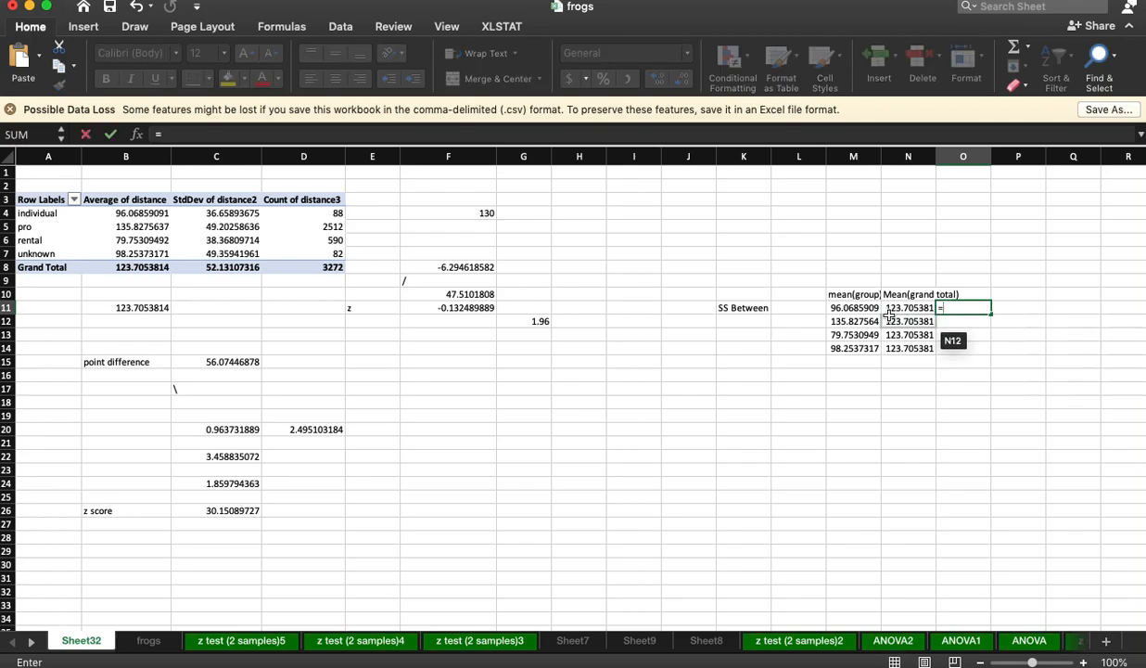
{"action": "left_click", "coordinate": [854, 308]}
{"action": "type", "text": "-"}
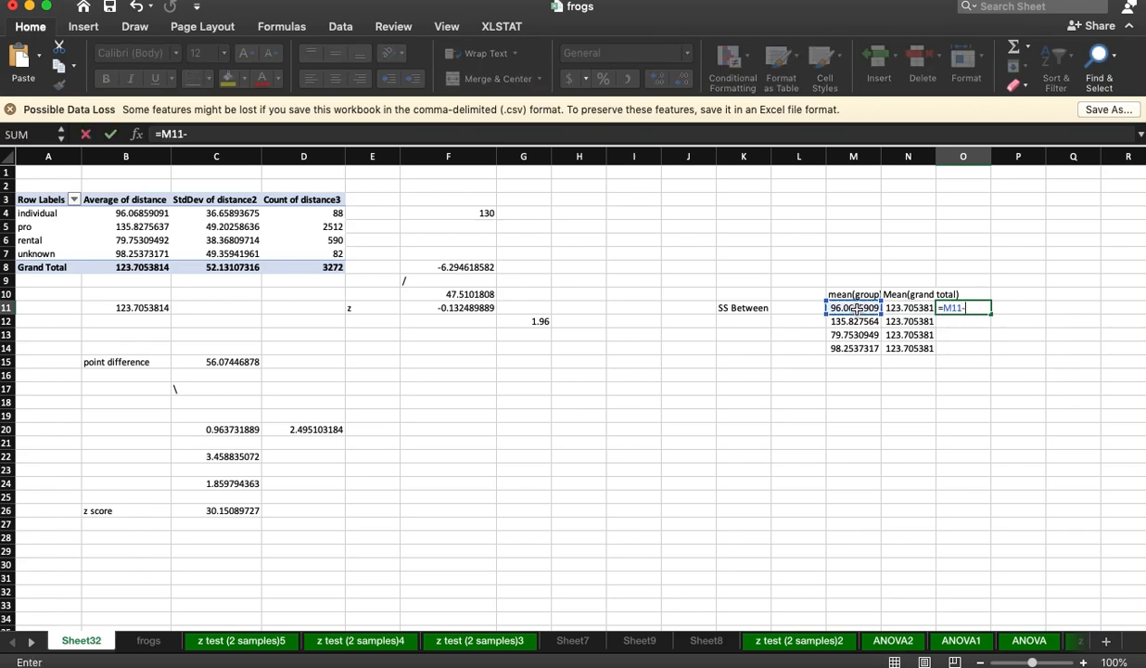
{"action": "type", "text": "N11"}
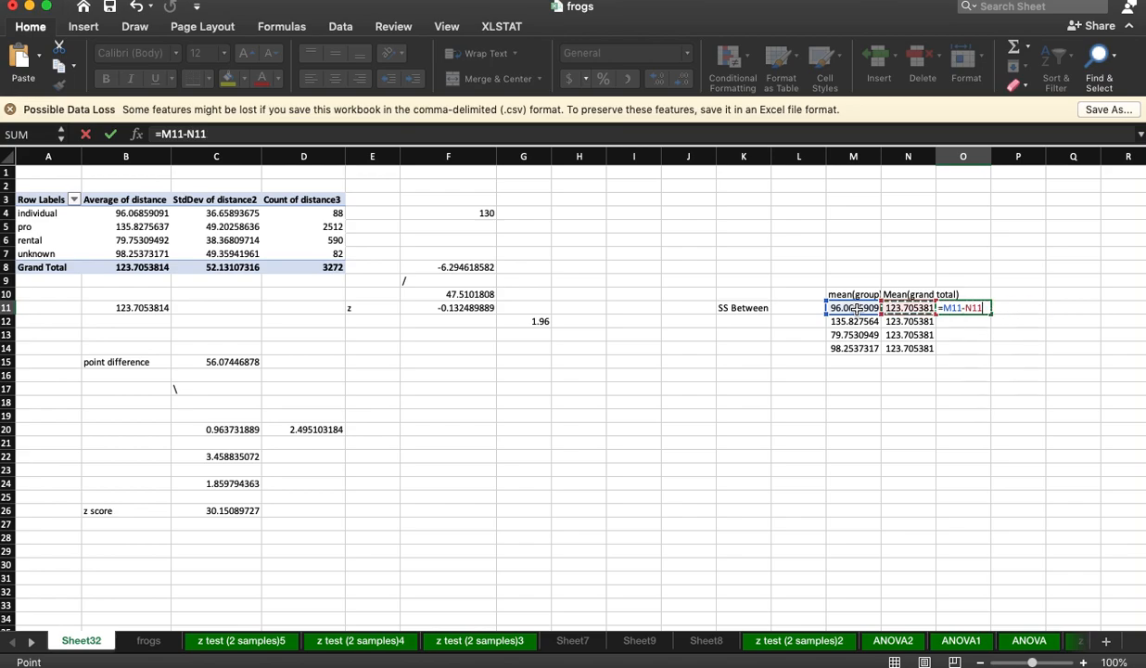
{"action": "key", "text": "Return"}
{"action": "left_click", "coordinate": [965, 308]}
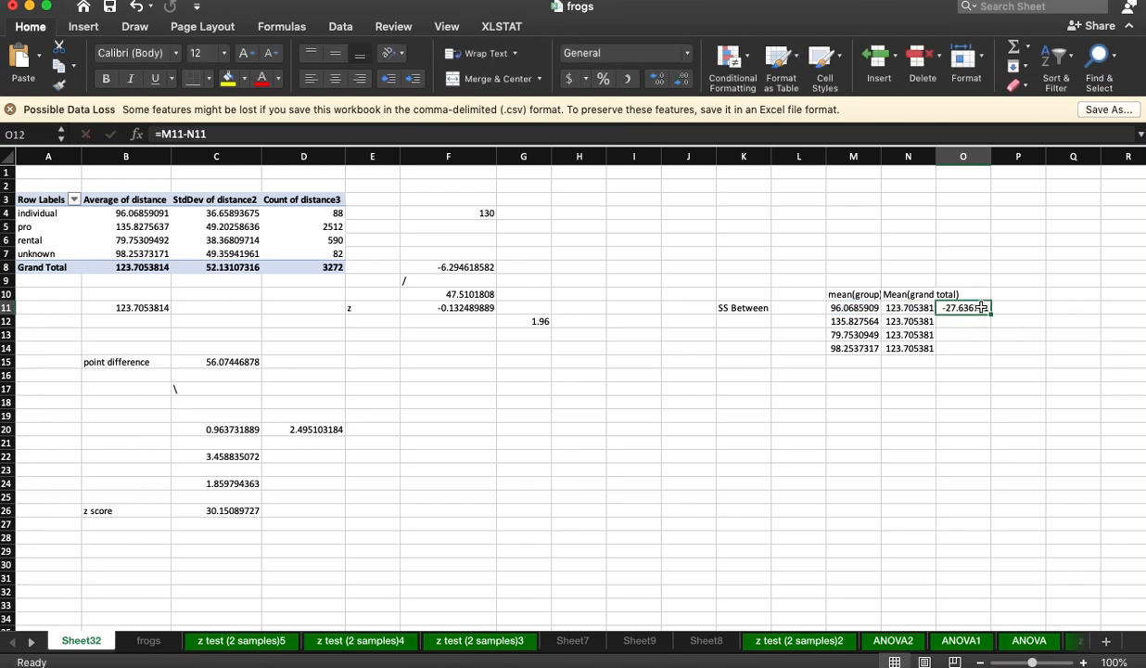
{"action": "left_click_drag", "start_coordinate": [990, 315], "coordinate": [990, 348]}
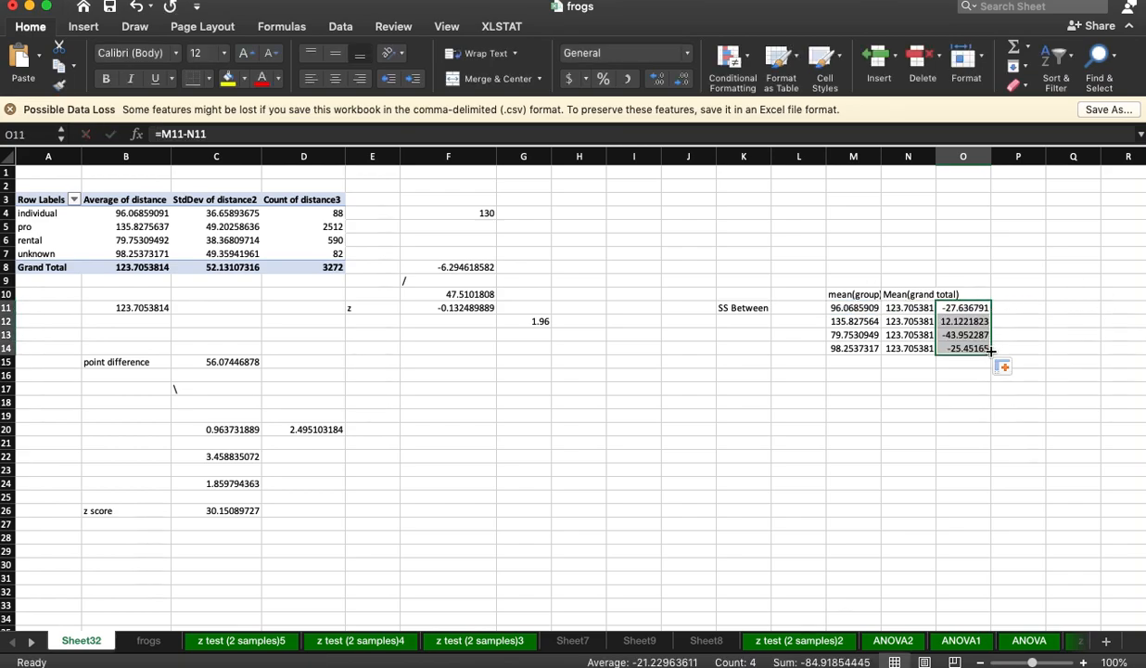
Square the group deviations with =O11^2 in P11 and fill the formula down to P14.
{"action": "left_click", "coordinate": [1021, 306]}
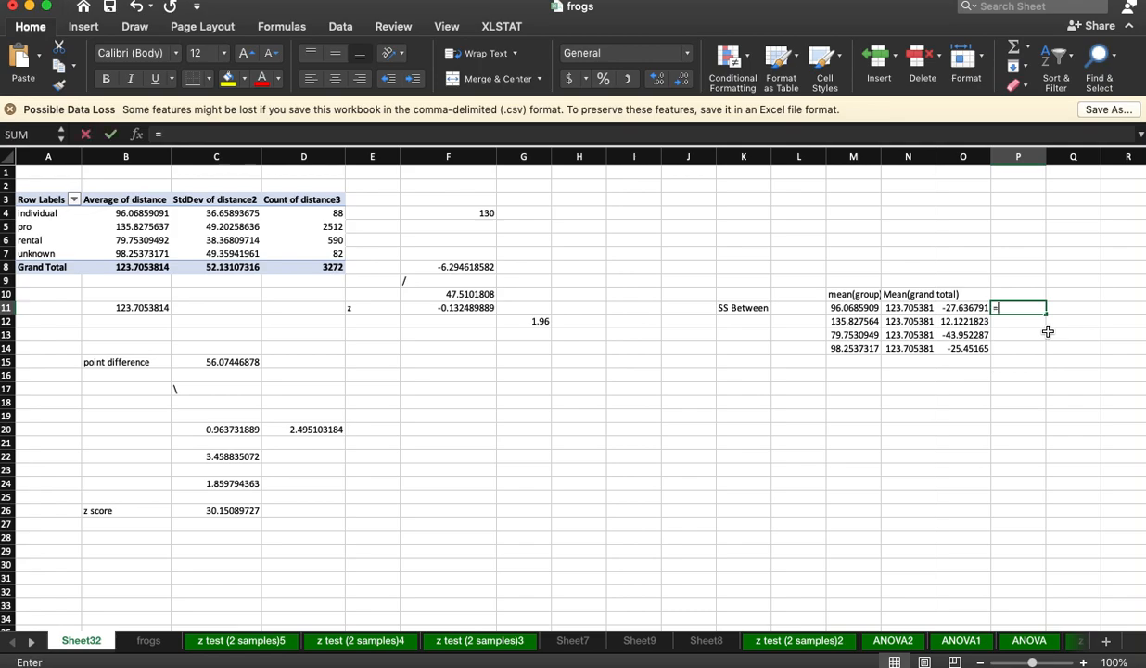
{"action": "type", "text": "="}
{"action": "left_click", "coordinate": [969, 309]}
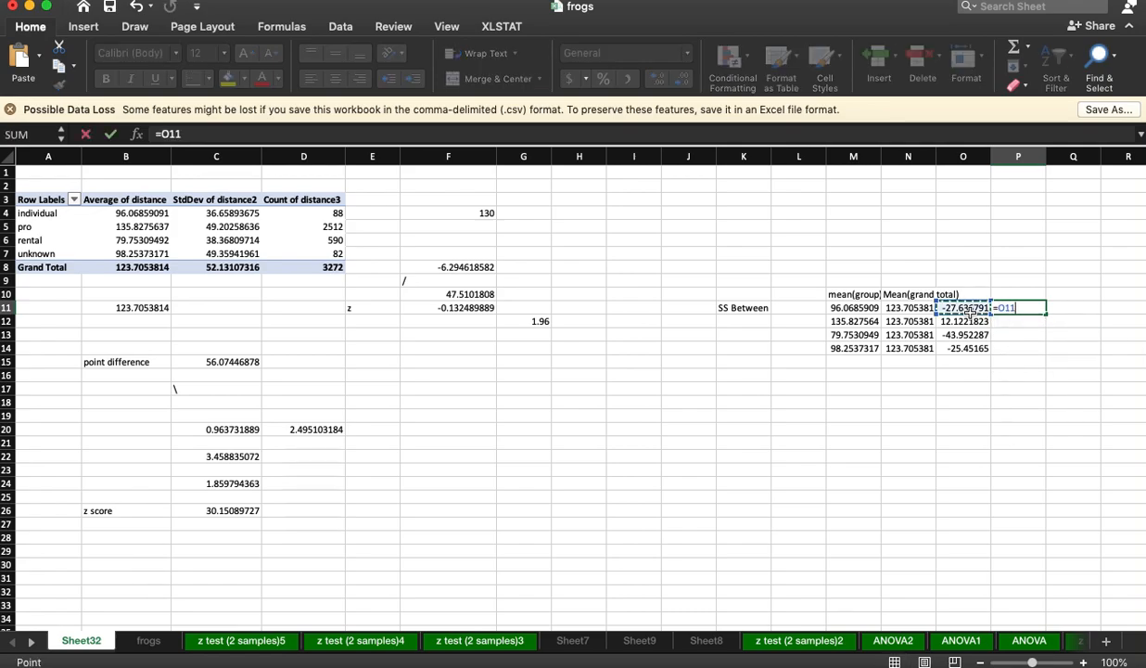
{"action": "type", "text": "^2"}
{"action": "key", "text": "Return"}
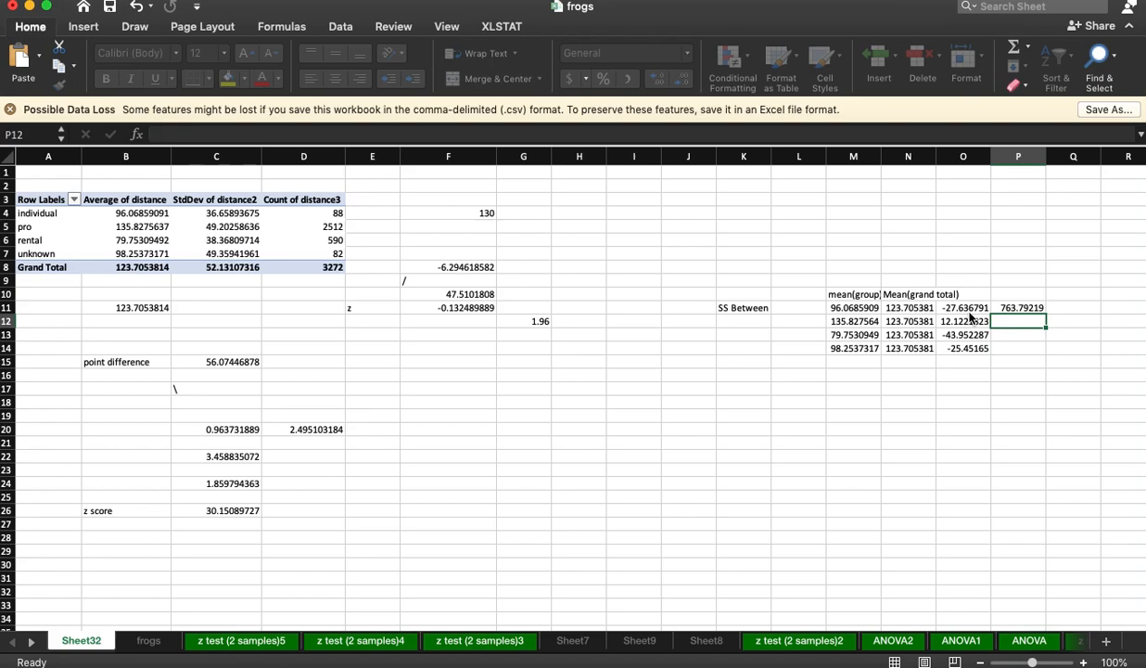
{"action": "left_click", "coordinate": [1018, 308]}
{"action": "left_click_drag", "start_coordinate": [1046, 315], "coordinate": [1045, 350]}
{"action": "left_click", "coordinate": [1039, 380]}
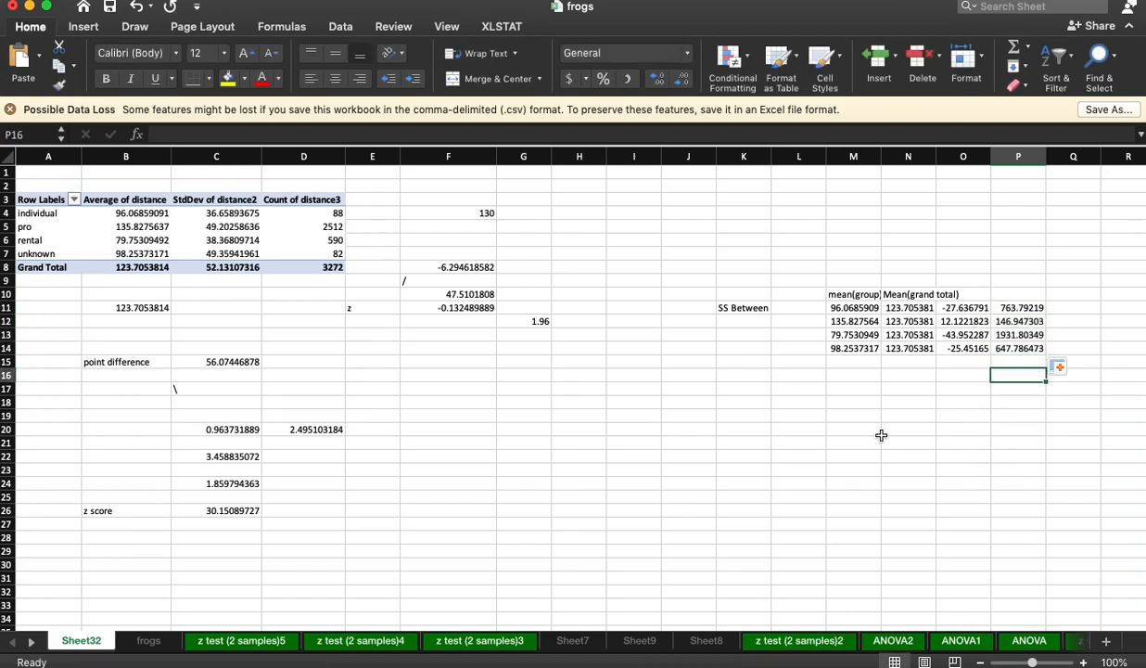
In K12, calculate SS Between as the SUM of the squared deviations in P11:P14.
{"action": "left_click", "coordinate": [852, 426]}
{"action": "left_click", "coordinate": [730, 320]}
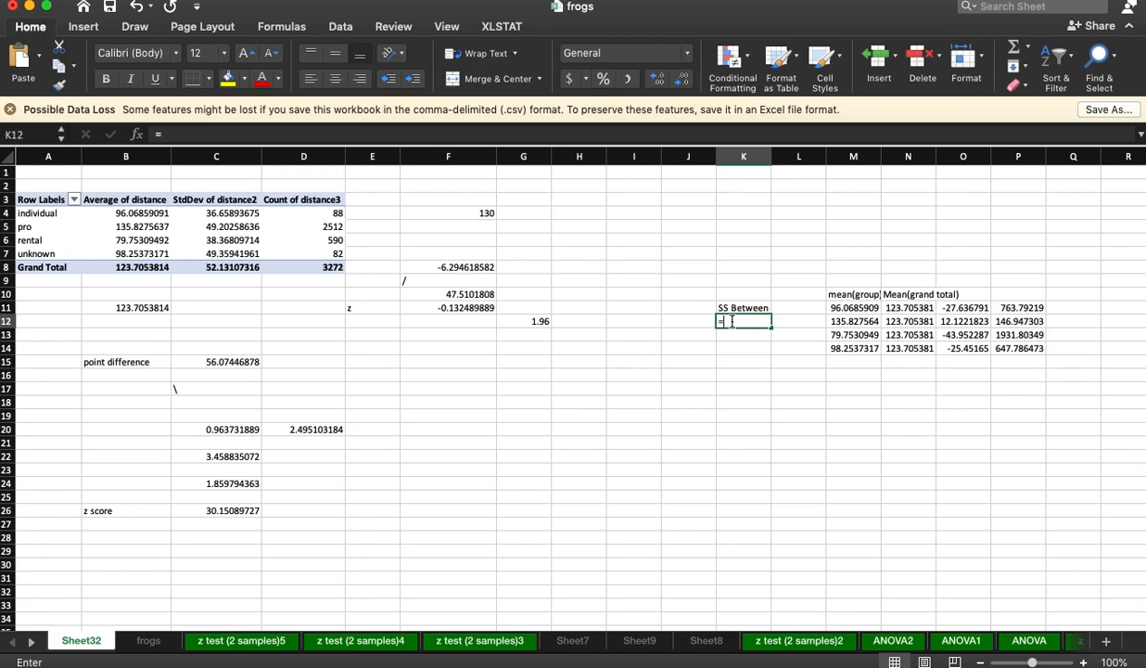
{"action": "type", "text": "=sum"}
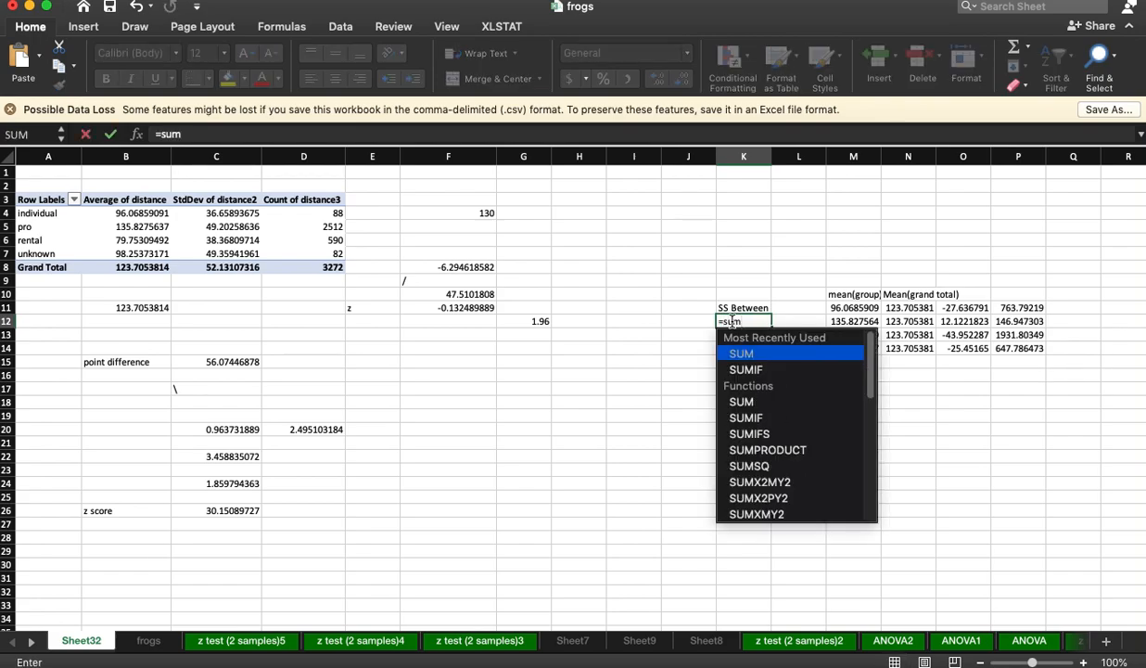
{"action": "type", "text": "("}
{"action": "left_click_drag", "start_coordinate": [1023, 308], "coordinate": [1032, 350]}
{"action": "key", "text": "Return"}
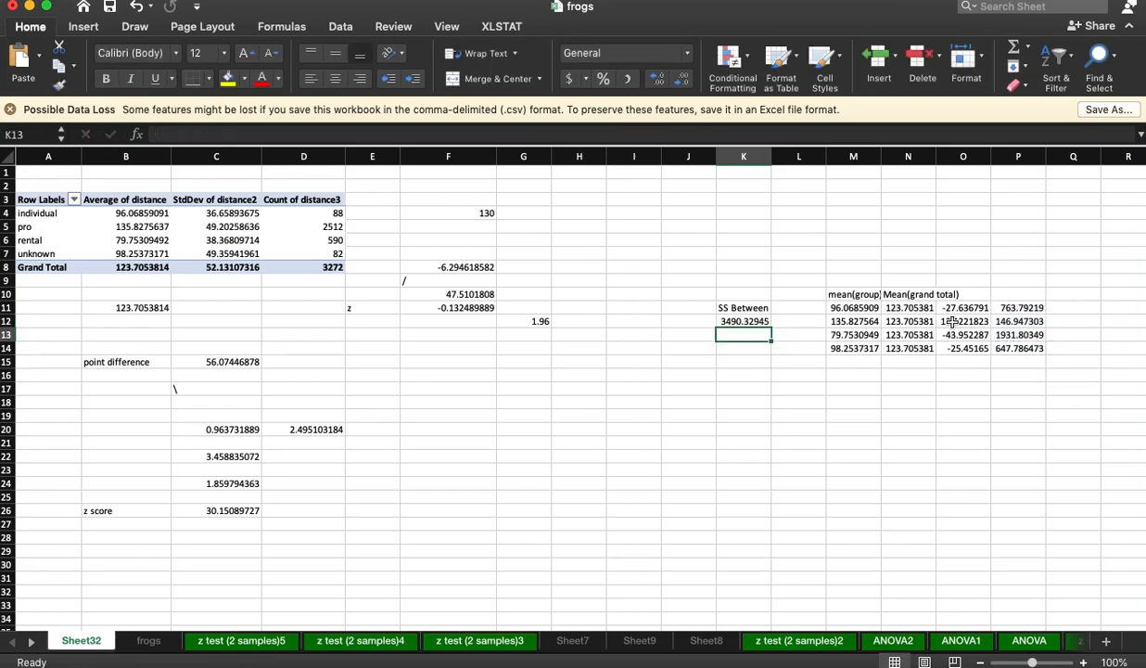
{"action": "left_click", "coordinate": [729, 319]}
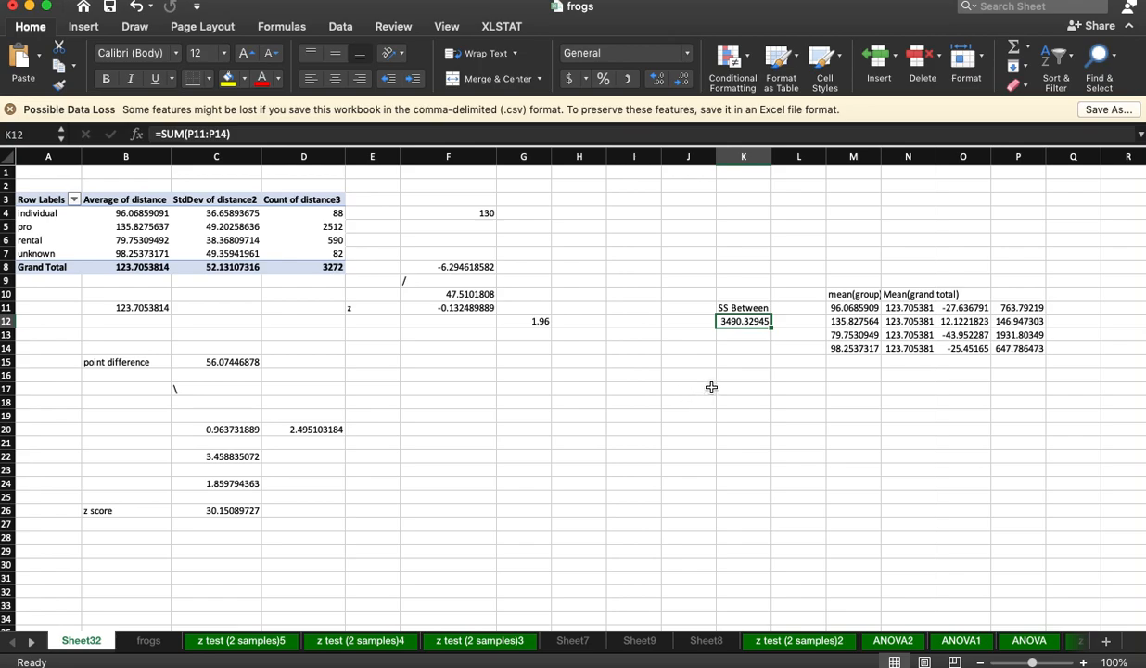
Enter the labels "MSB" in J16 and "MSE" in J17.
{"action": "left_click", "coordinate": [704, 371]}
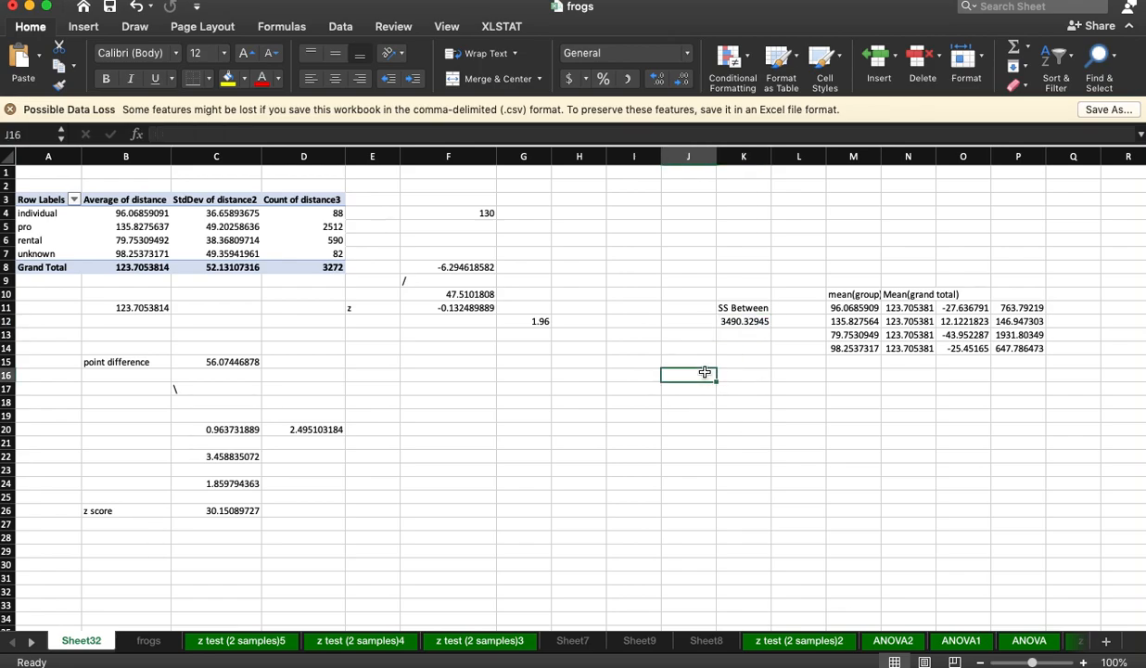
{"action": "type", "text": "MSB"}
{"action": "key", "text": "Return"}
{"action": "type", "text": "MSE"}
{"action": "key", "text": "Return"}
Calculate MSB in K16 by dividing SS Between by 3 degrees of freedom with =K12/3.
{"action": "key", "text": "Up"}
{"action": "key", "text": "Up"}
{"action": "key", "text": "Right"}
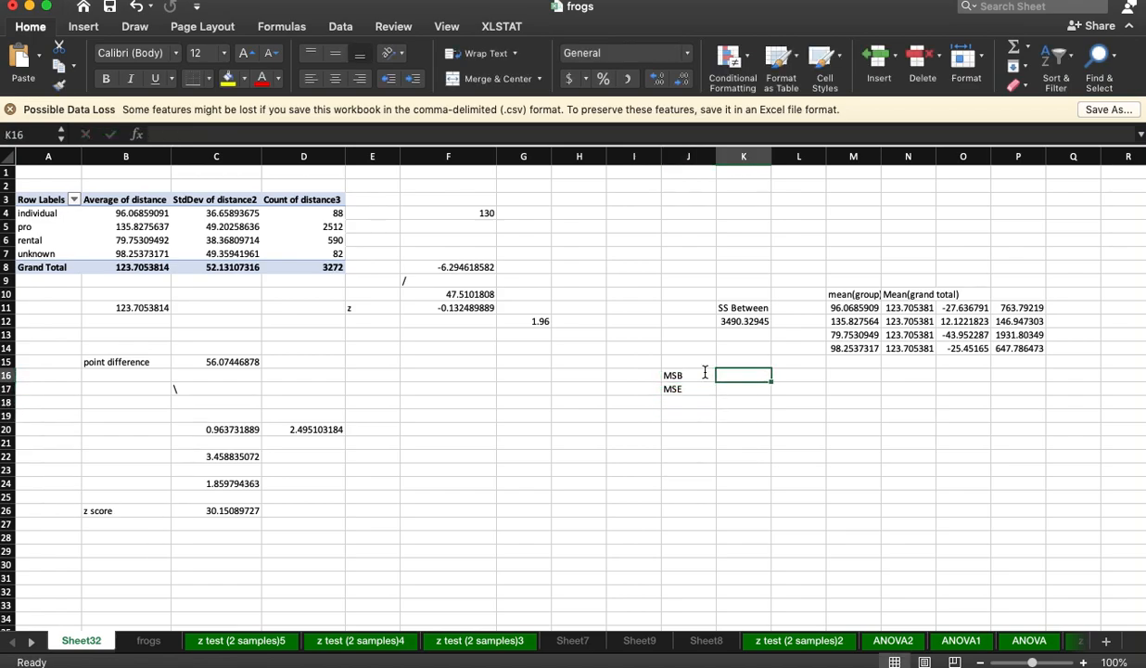
{"action": "left_click", "coordinate": [734, 319]}
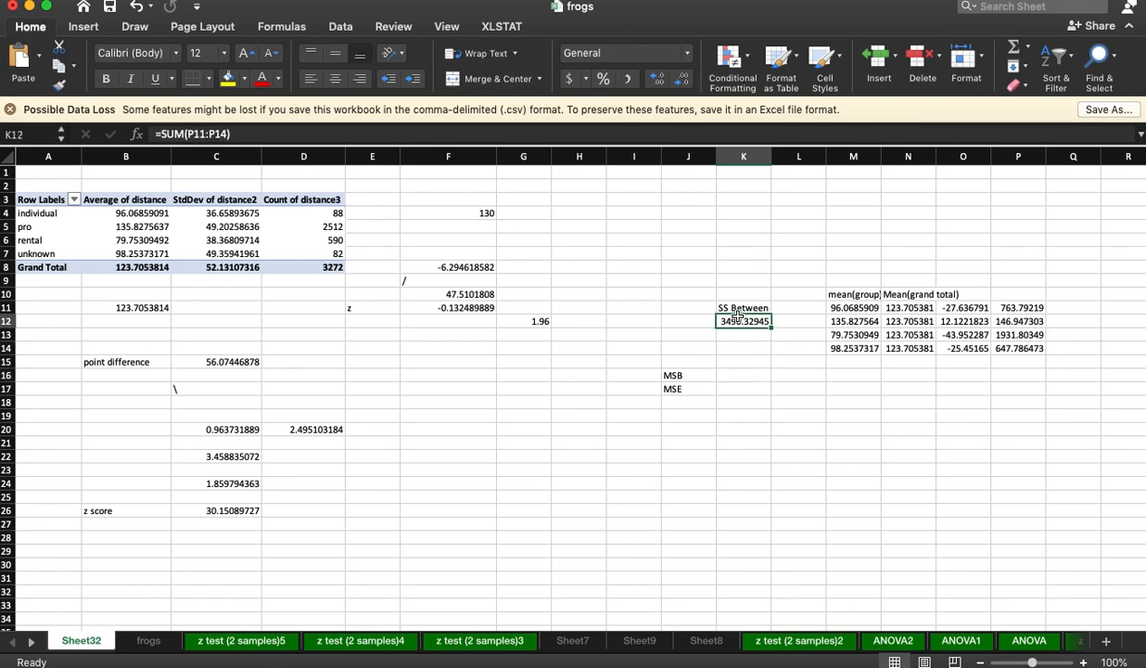
{"action": "left_click", "coordinate": [733, 375]}
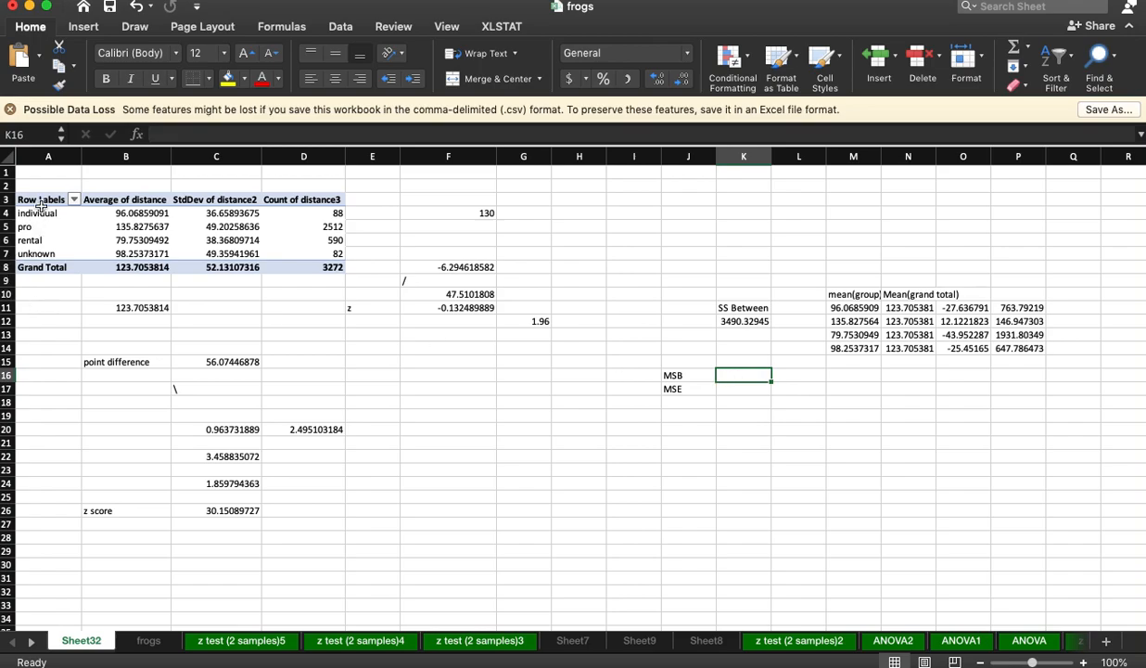
{"action": "left_click", "coordinate": [735, 318]}
{"action": "left_click", "coordinate": [753, 375]}
{"action": "type", "text": "="}
{"action": "left_click", "coordinate": [748, 322]}
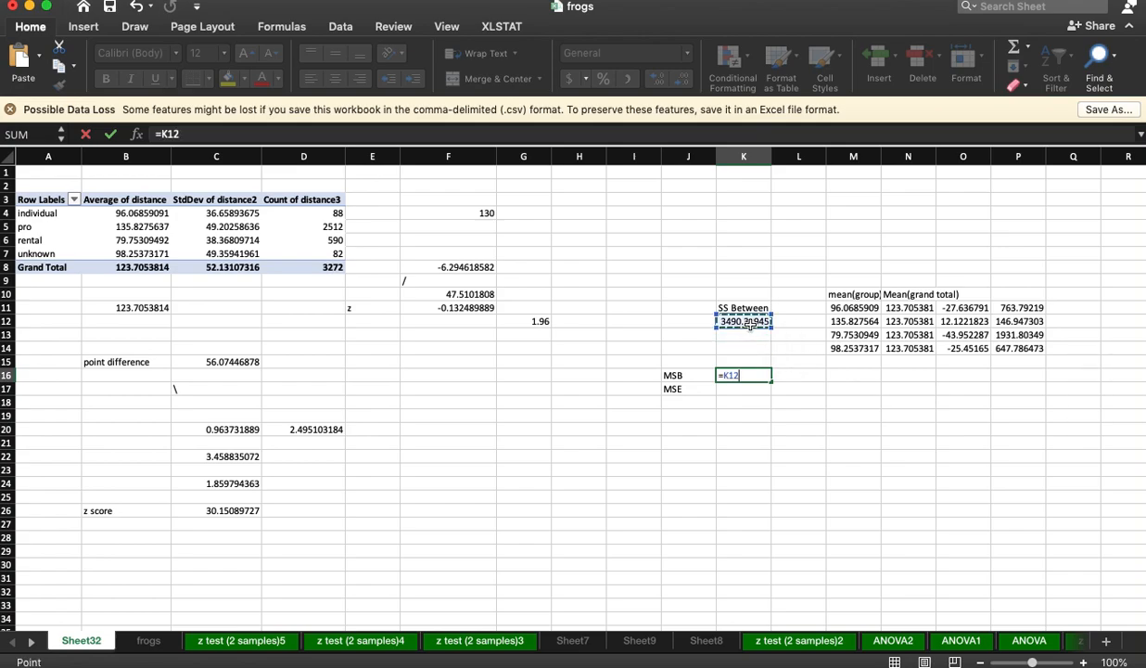
{"action": "type", "text": "/3"}
{"action": "key", "text": "Return"}
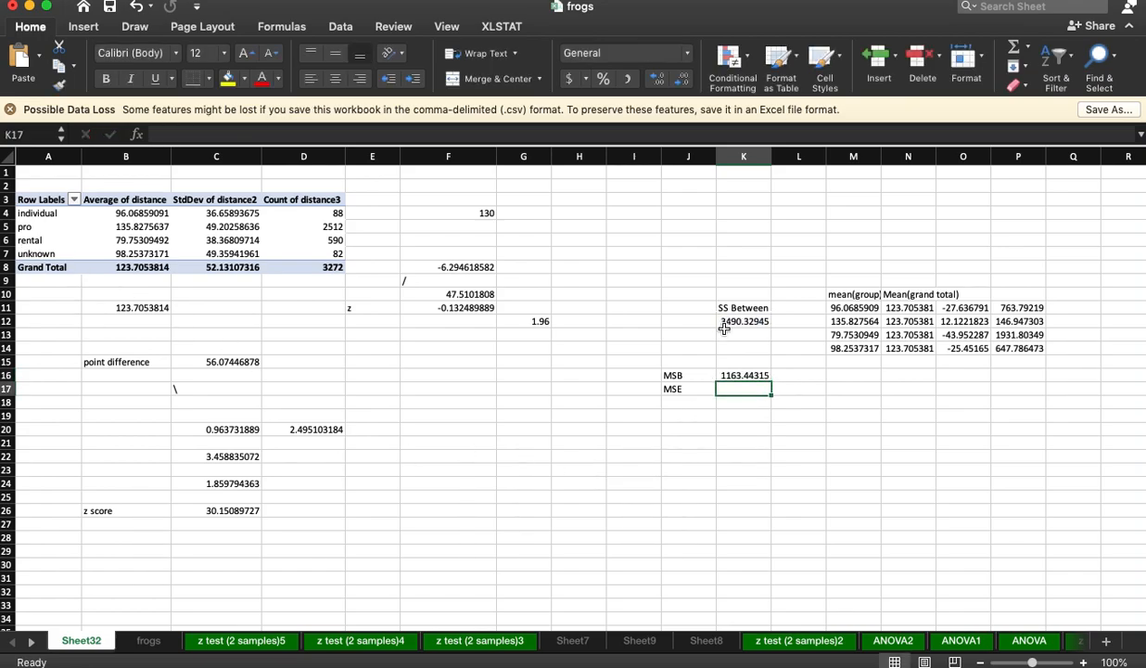
{"action": "left_click", "coordinate": [681, 387]}
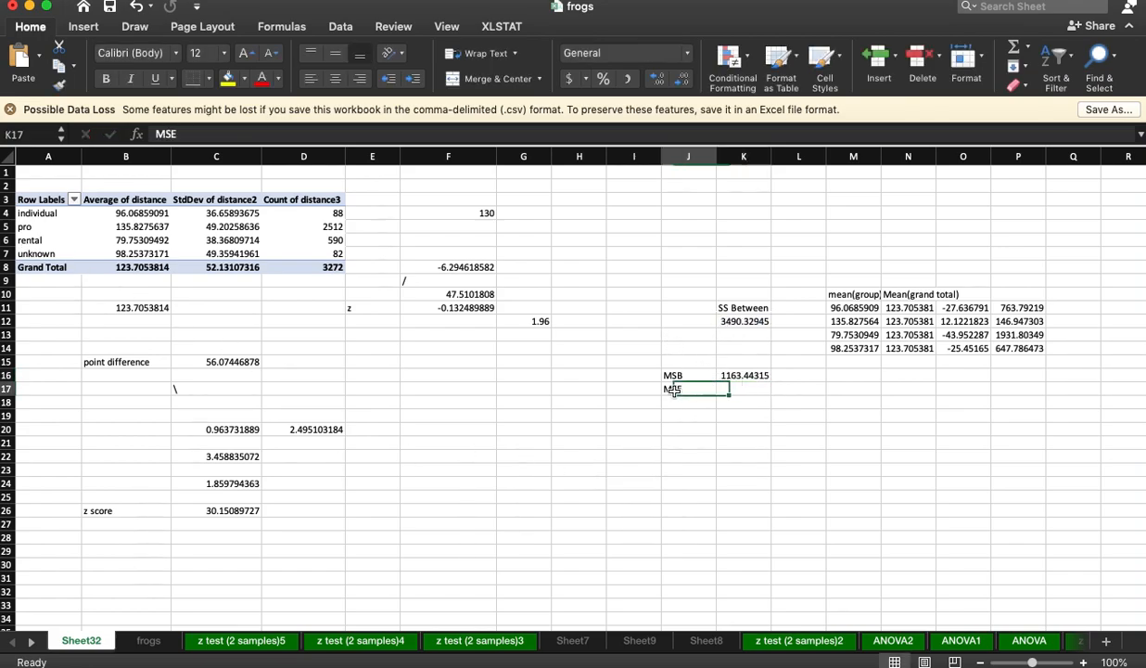
Copy the SS total from T2 of the frogs sheet and paste it as a value into O21 of Sheet32.
{"action": "left_click", "coordinate": [752, 390]}
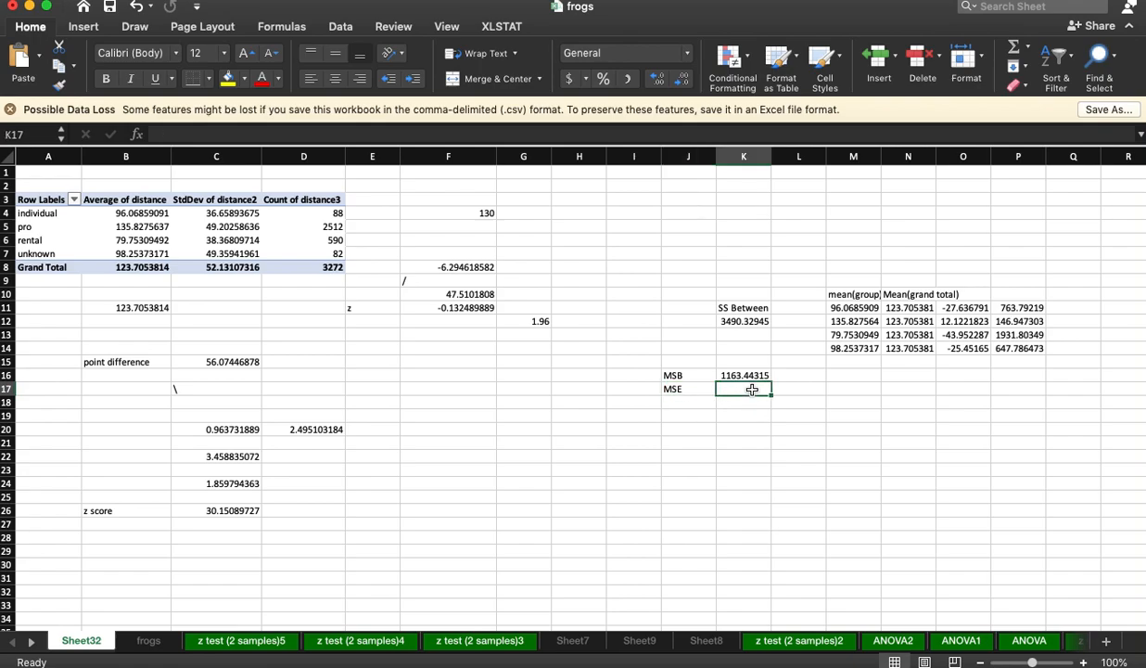
{"action": "left_click", "coordinate": [677, 443]}
{"action": "left_click", "coordinate": [144, 641]}
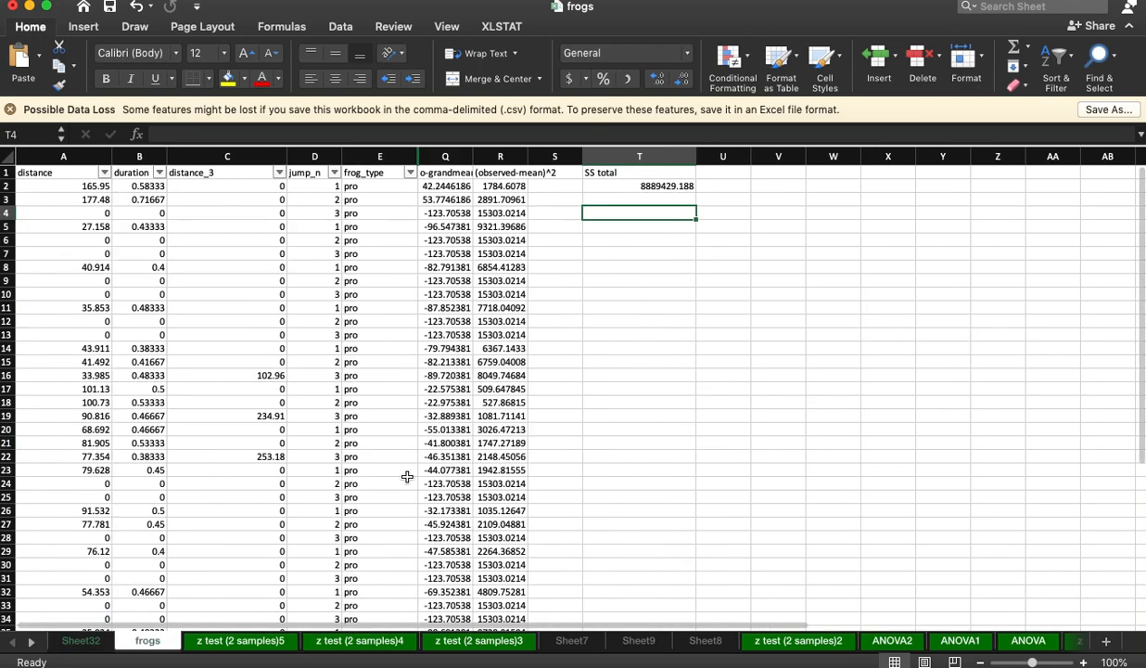
{"action": "left_click", "coordinate": [654, 186]}
{"action": "key", "text": "cmd+c"}
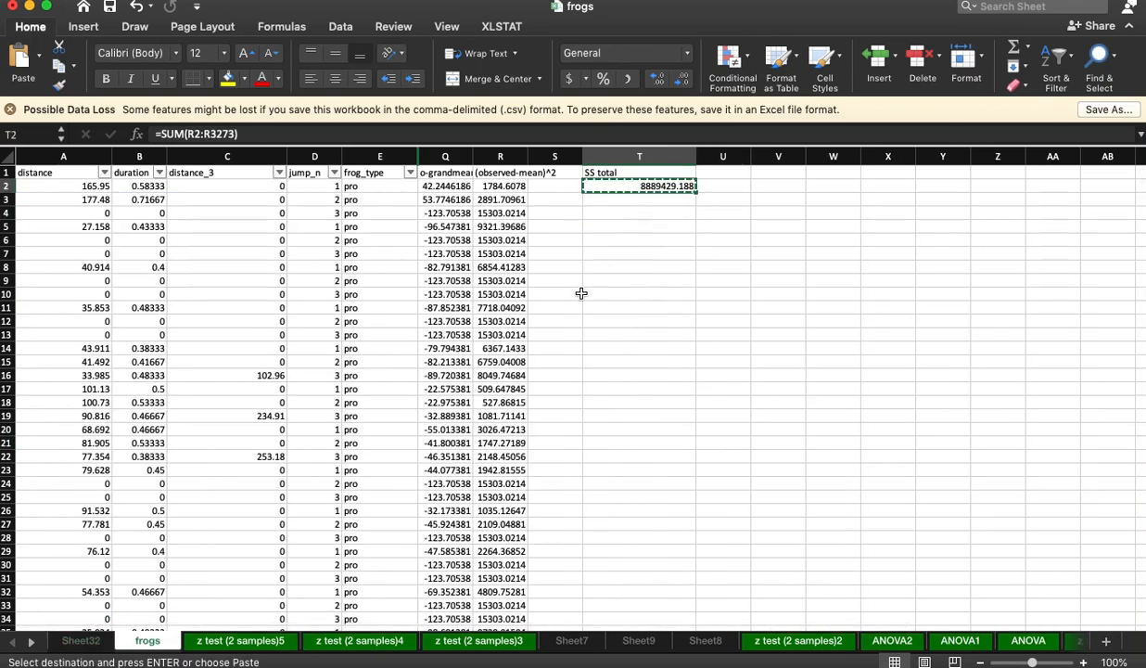
{"action": "left_click", "coordinate": [83, 640]}
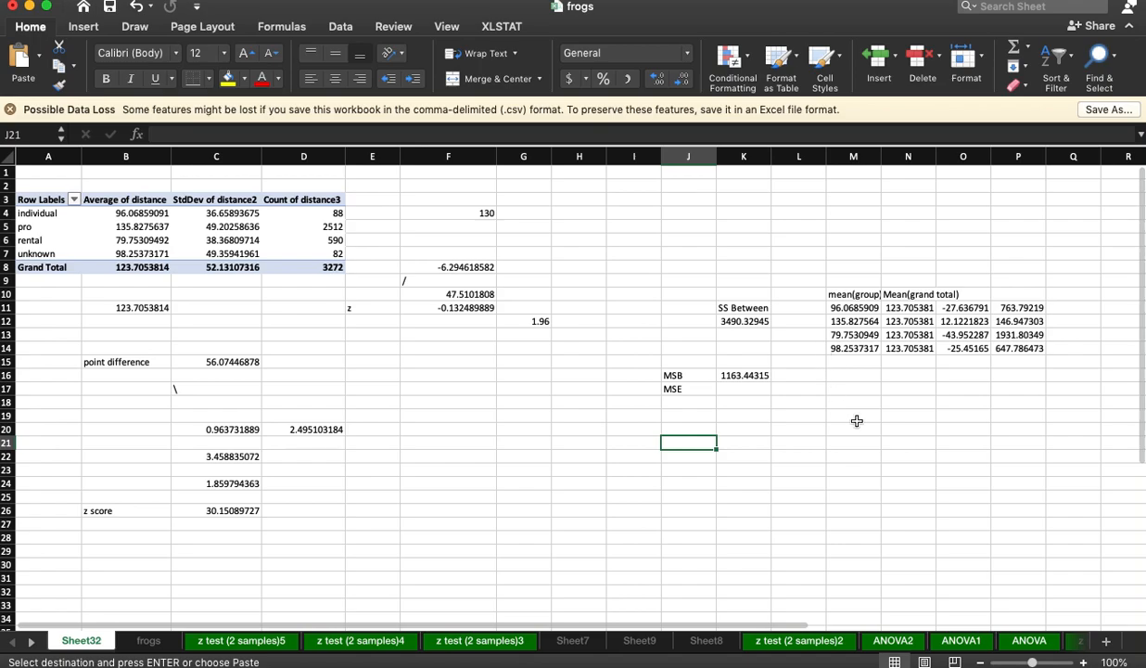
{"action": "left_click", "coordinate": [939, 442]}
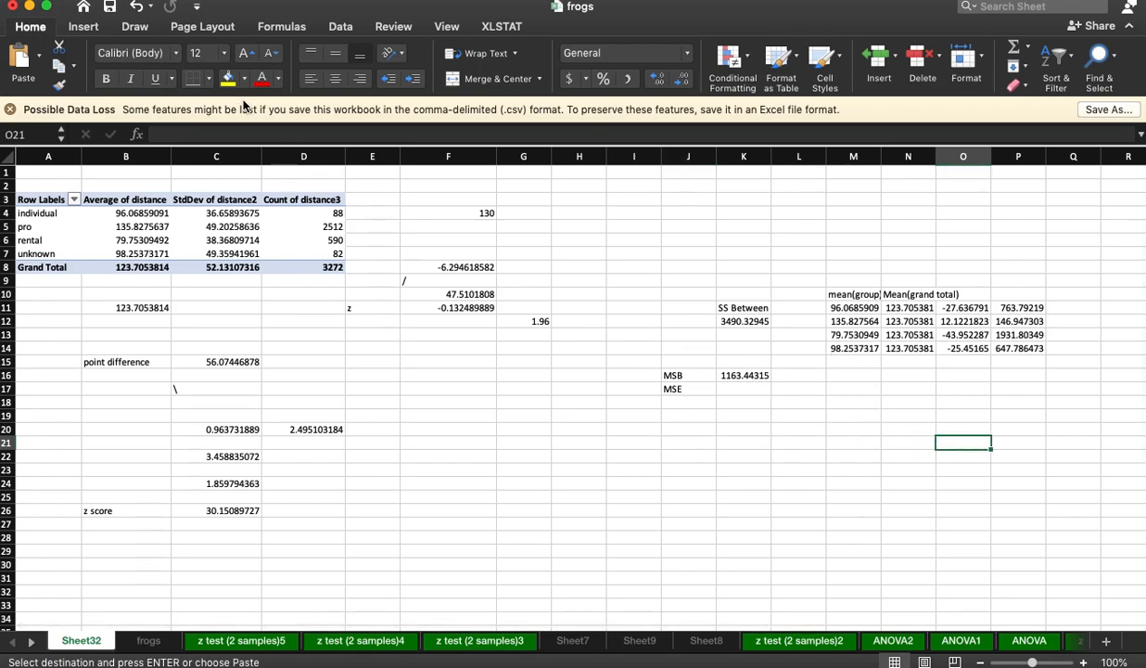
{"action": "left_click", "coordinate": [39, 56]}
{"action": "left_click", "coordinate": [75, 279]}
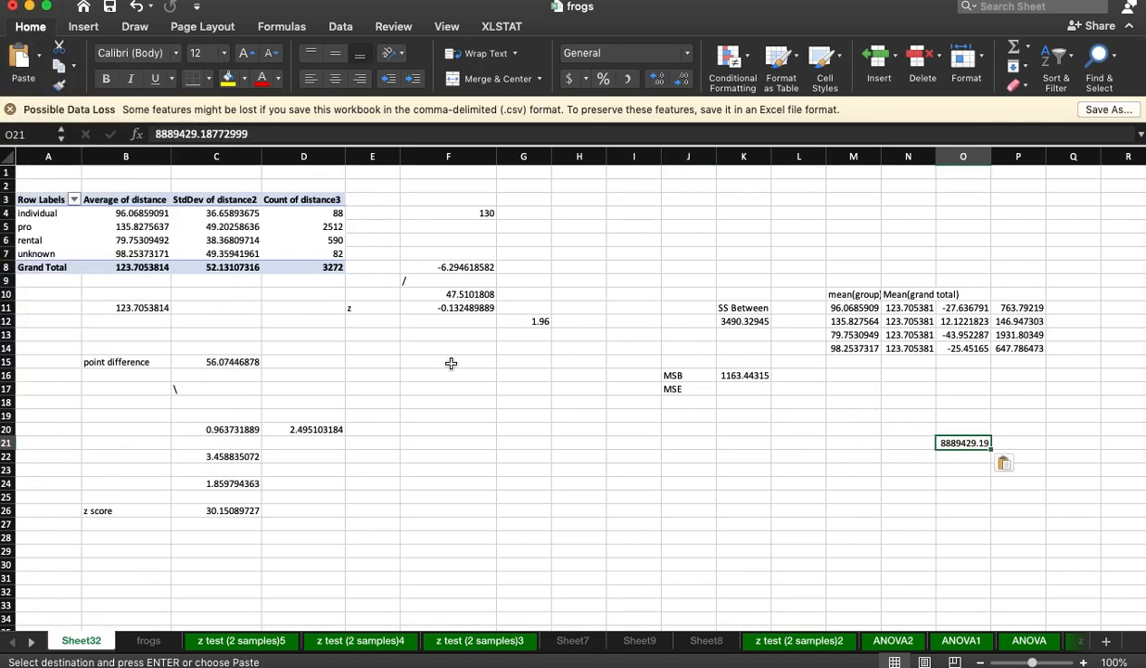
Label N22 "SS Error" and calculate it in O22 as SS total minus SS Between with =O21-K12.
{"action": "left_click", "coordinate": [957, 454]}
{"action": "left_click", "coordinate": [955, 443]}
{"action": "left_click", "coordinate": [944, 454]}
{"action": "left_click", "coordinate": [901, 456]}
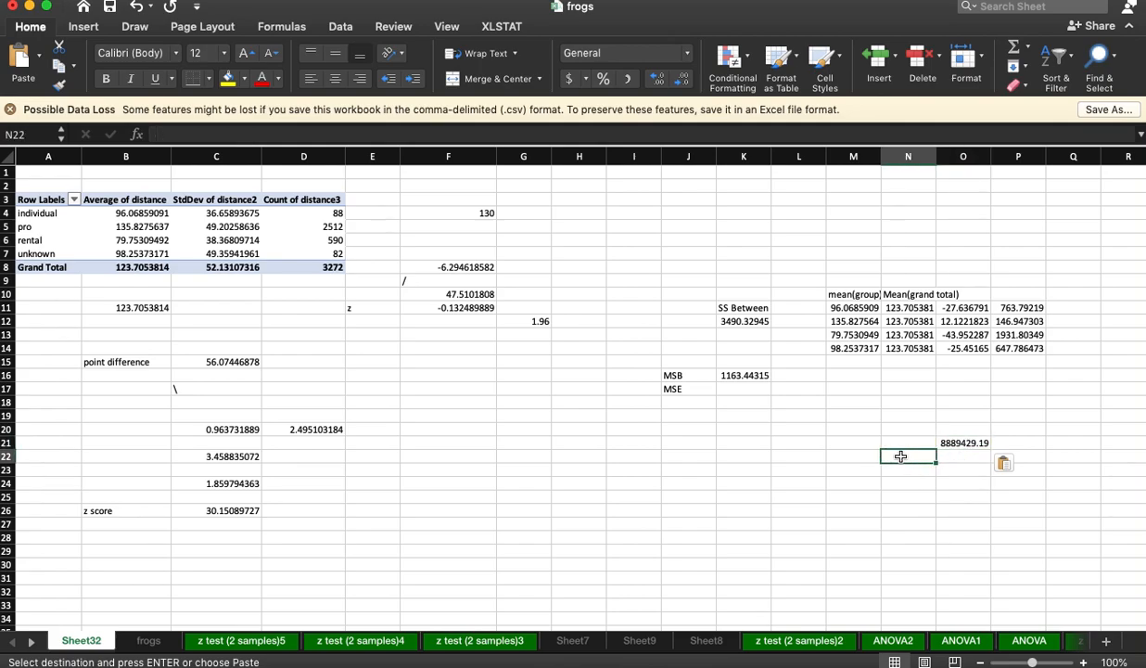
{"action": "type", "text": "SS Error"}
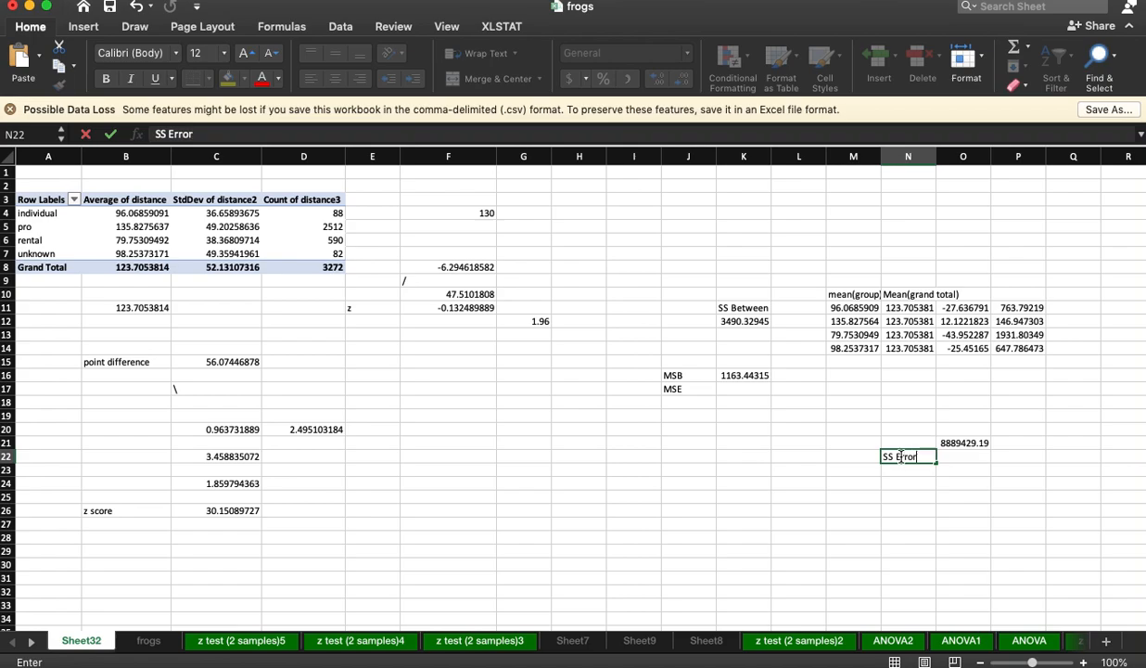
{"action": "key", "text": "Tab"}
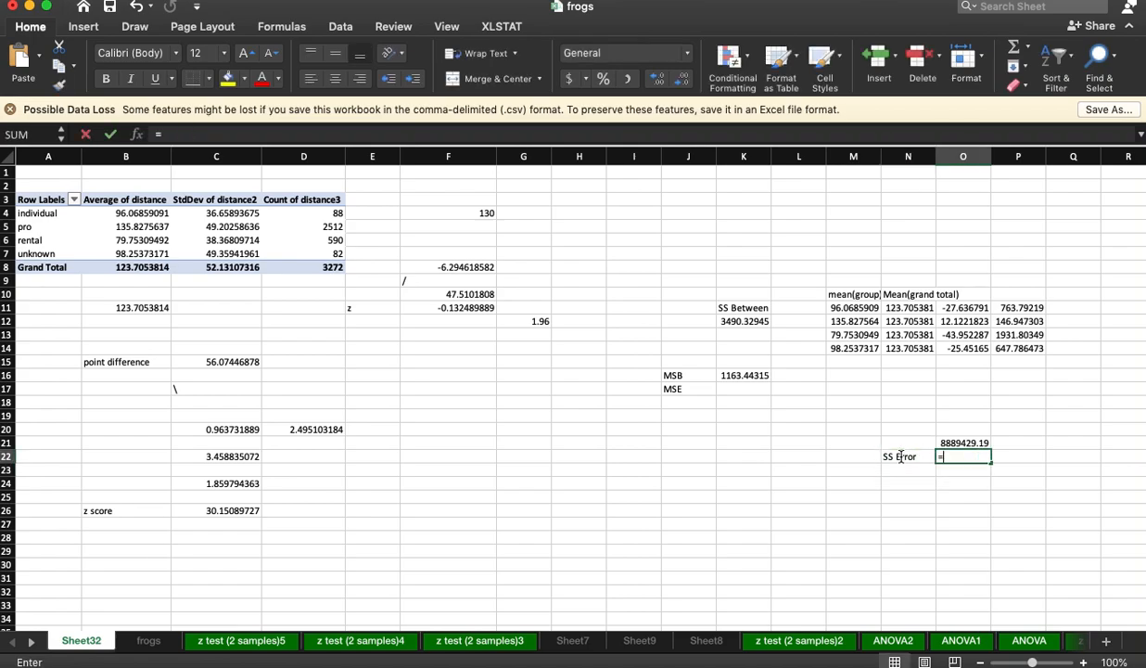
{"action": "type", "text": "="}
{"action": "left_click", "coordinate": [964, 444]}
{"action": "type", "text": "-"}
{"action": "left_click", "coordinate": [742, 321]}
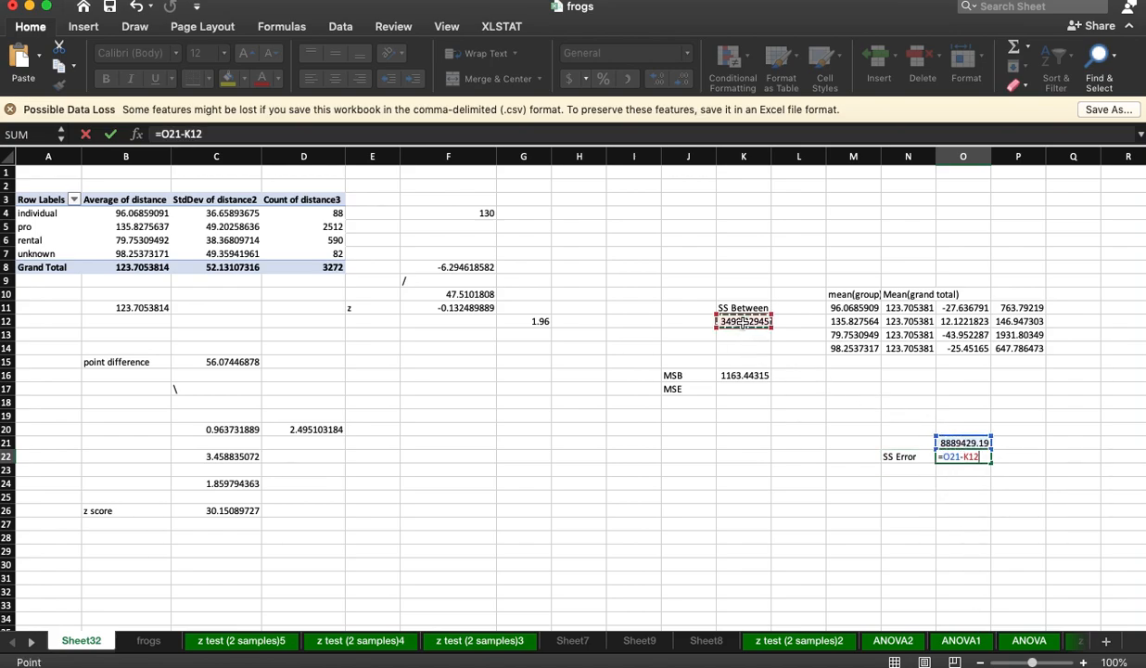
{"action": "key", "text": "Return"}
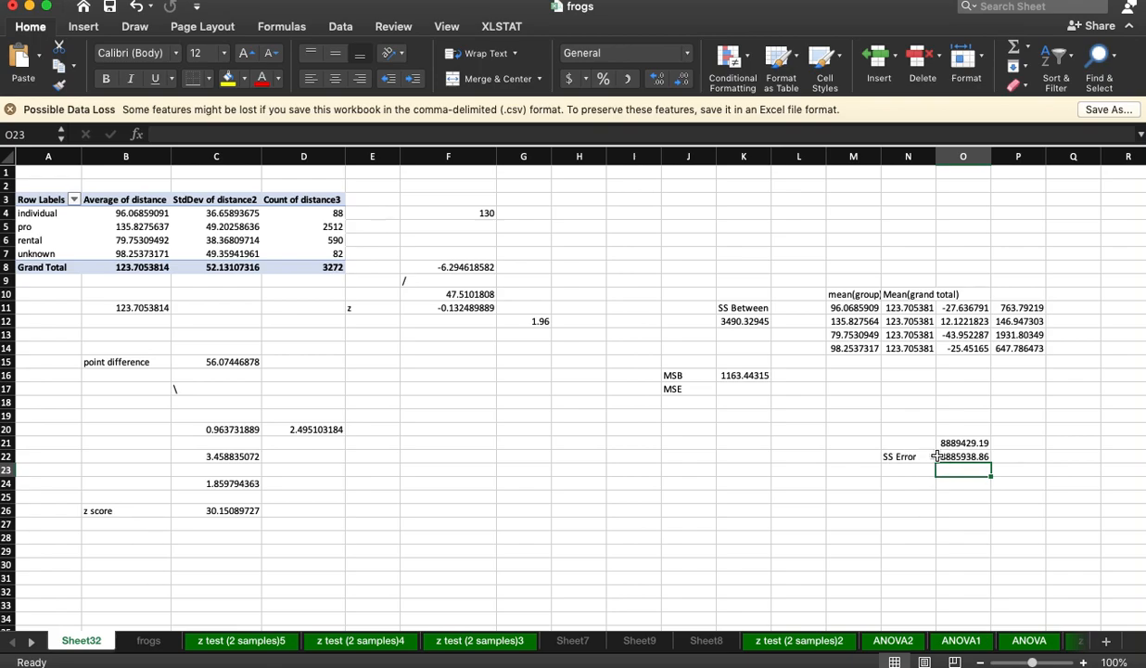
Enter the header "count" in Q10, beside the squared deviations.
{"action": "left_click", "coordinate": [1006, 307]}
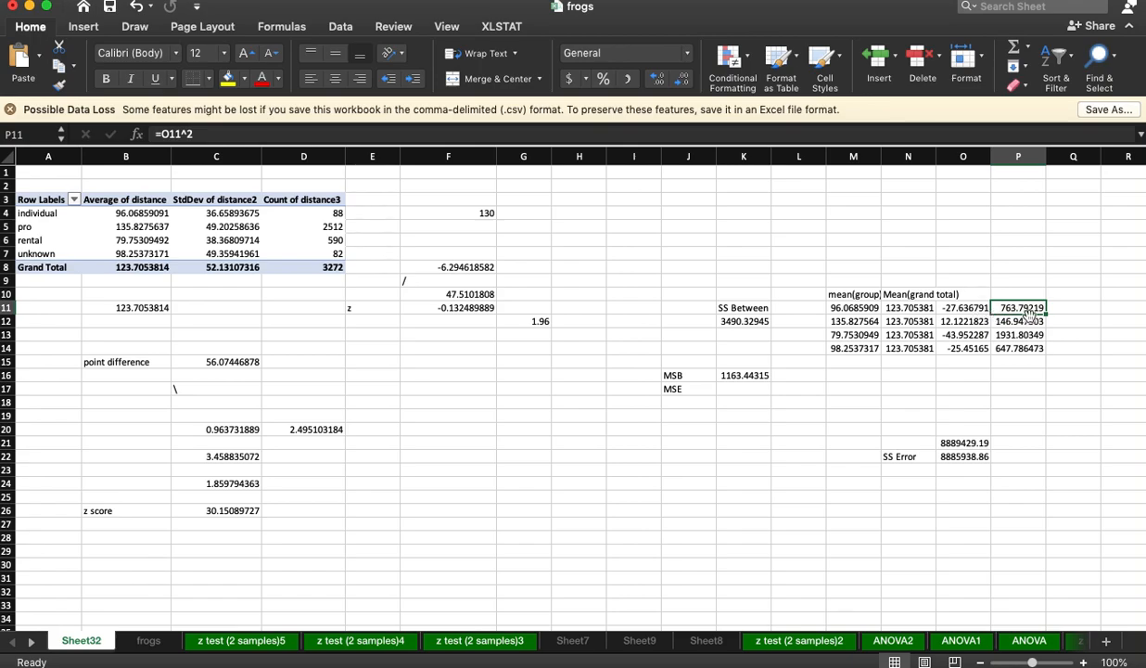
{"action": "key", "text": "Right"}
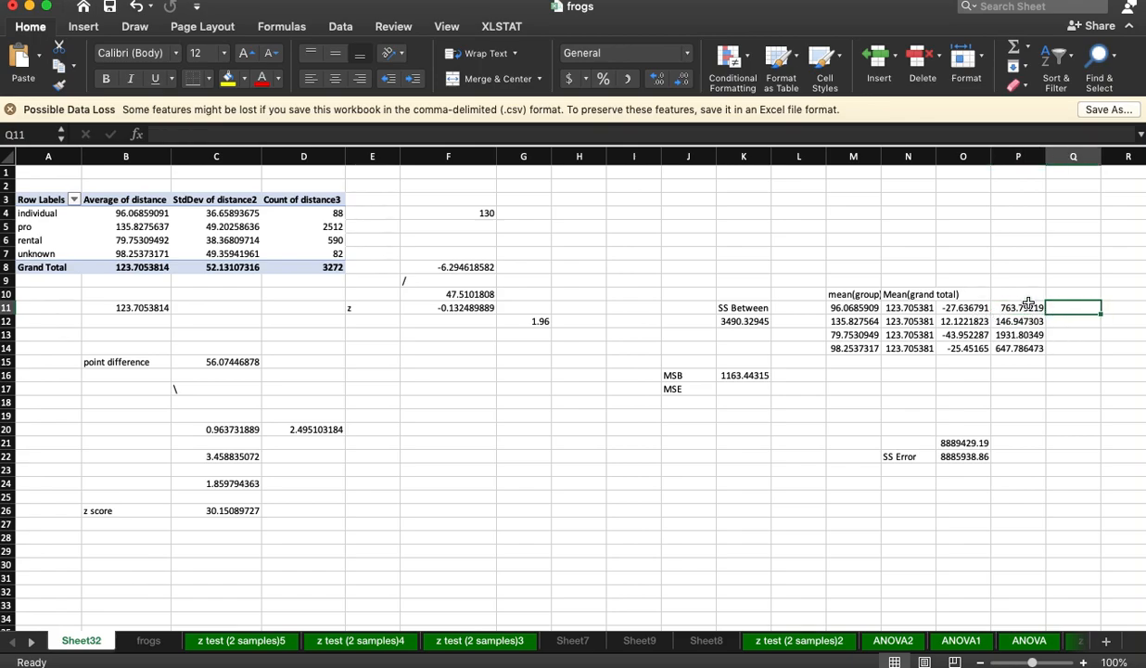
{"action": "key", "text": "Left"}
{"action": "key", "text": "Right"}
{"action": "left_click", "coordinate": [1068, 290]}
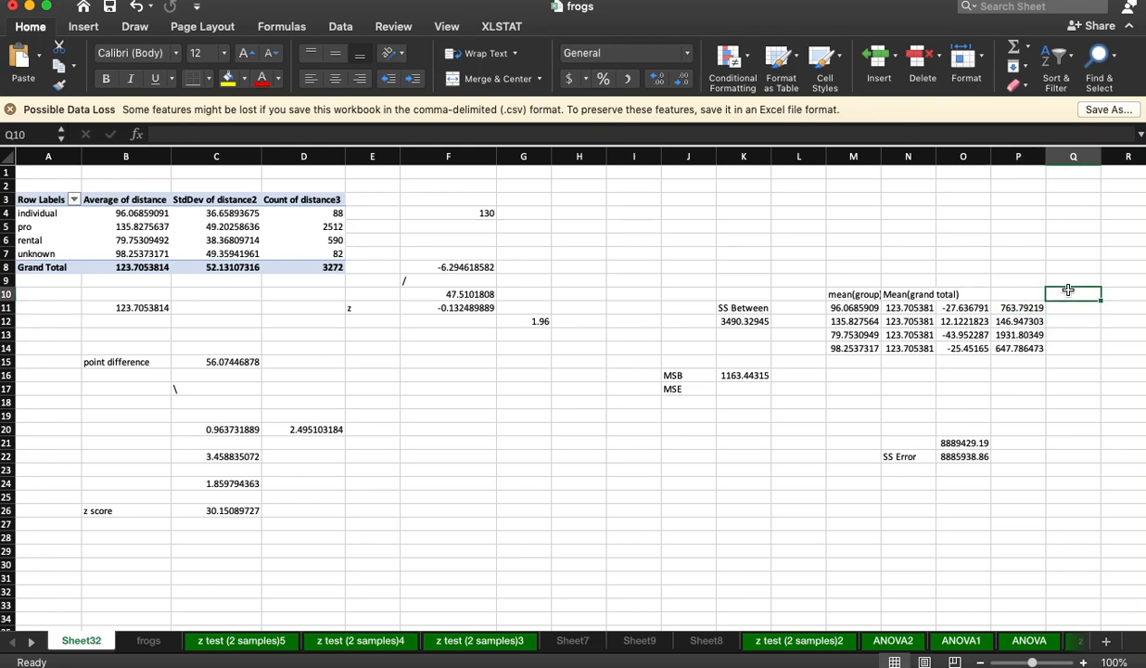
{"action": "type", "text": "count"}
{"action": "key", "text": "Return"}
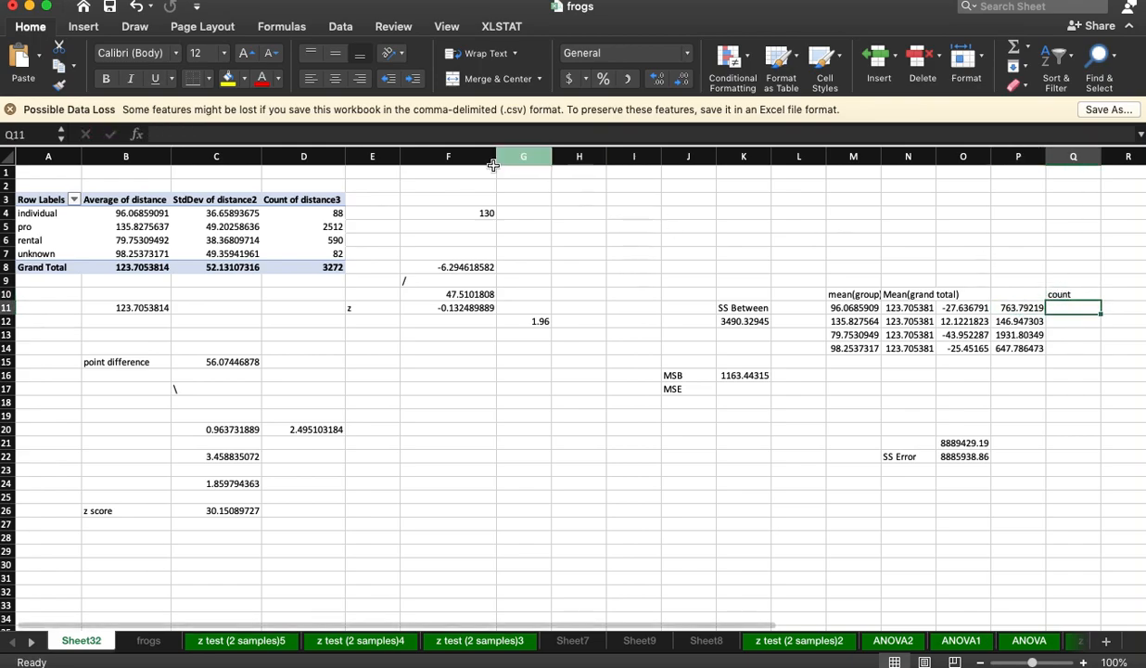
Copy the four frog-type counts from D4:D7 of the pivot table and paste them as values into Q11:Q14.
{"action": "left_click_drag", "start_coordinate": [329, 248], "coordinate": [326, 213]}
{"action": "key", "text": "cmd+c"}
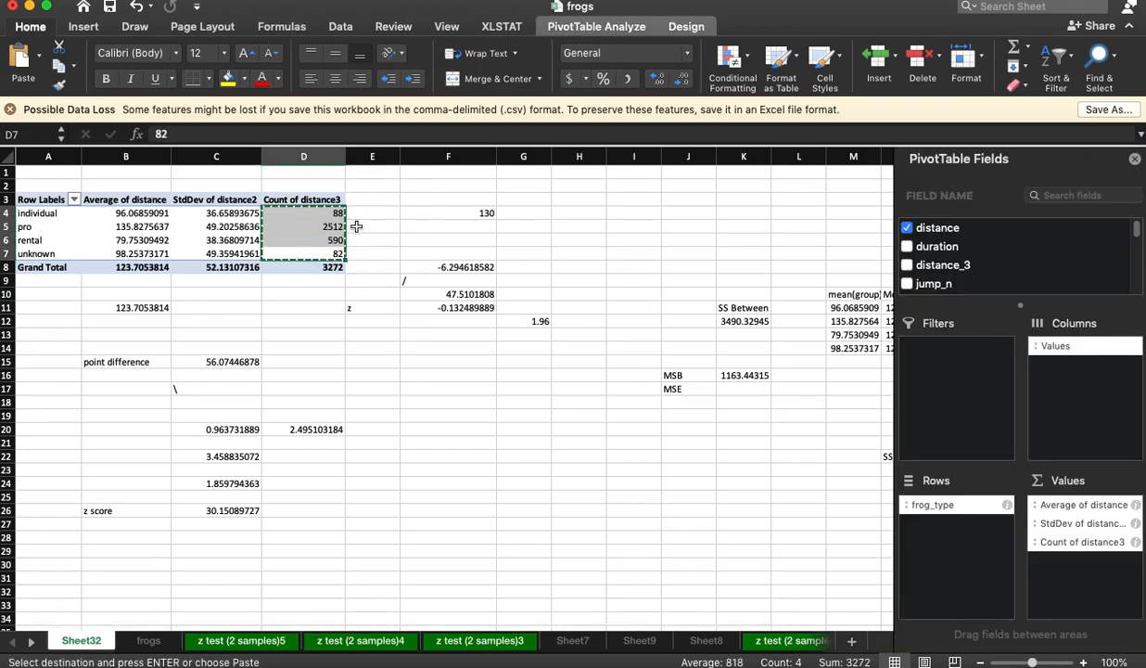
{"action": "left_click", "coordinate": [634, 278]}
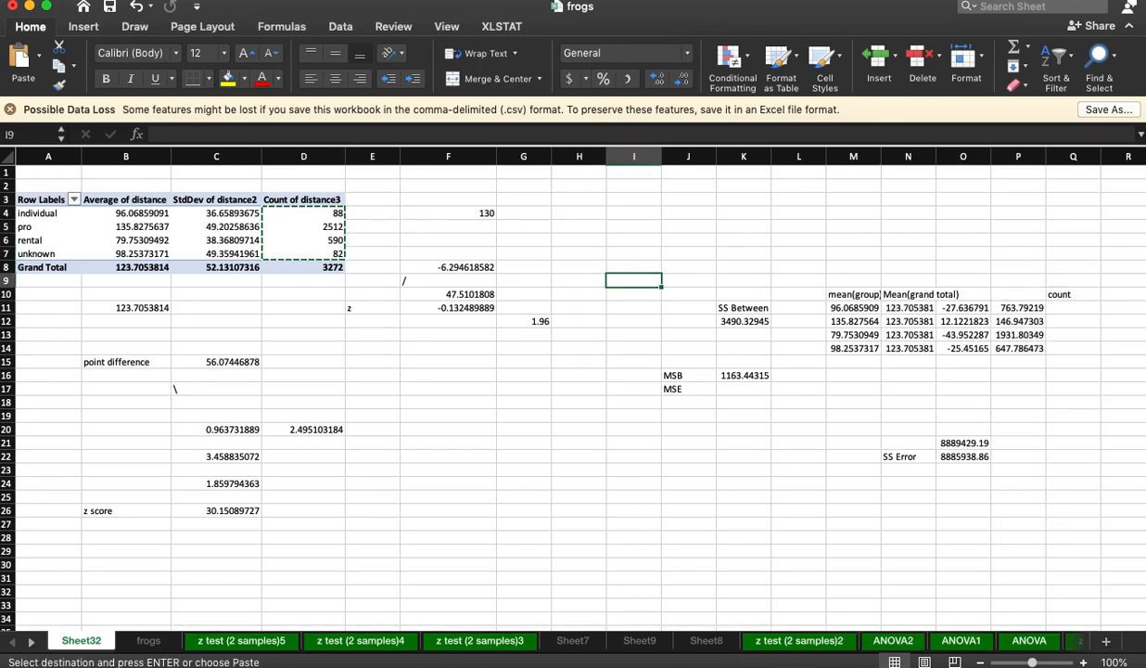
{"action": "left_click", "coordinate": [1074, 307]}
{"action": "left_click", "coordinate": [39, 63]}
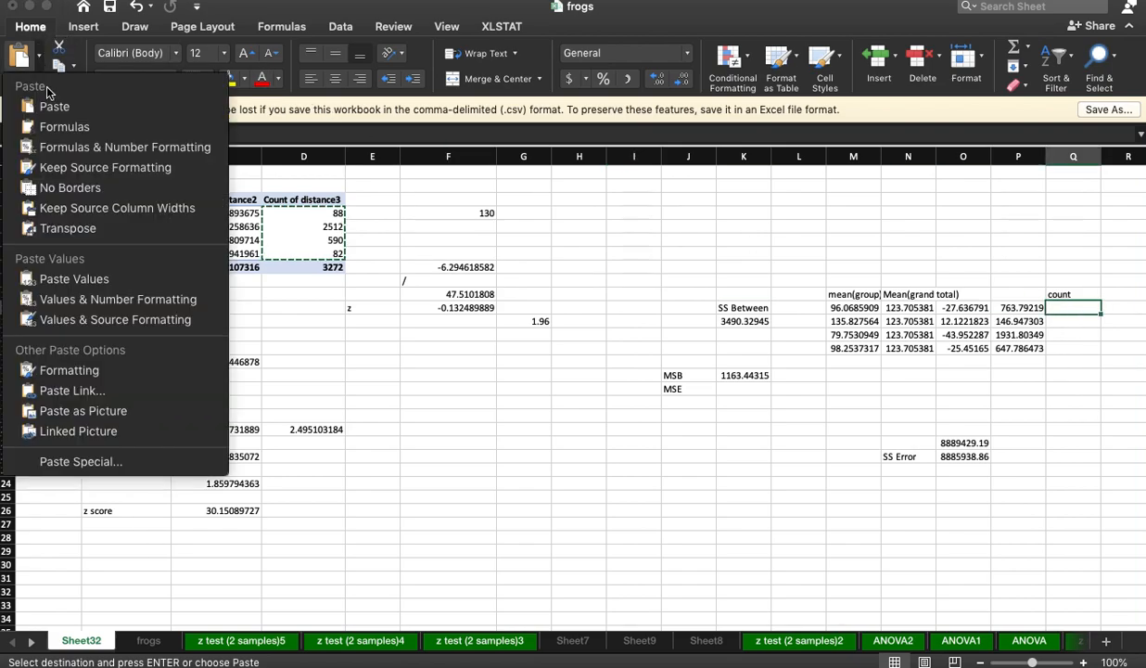
{"action": "left_click", "coordinate": [74, 279]}
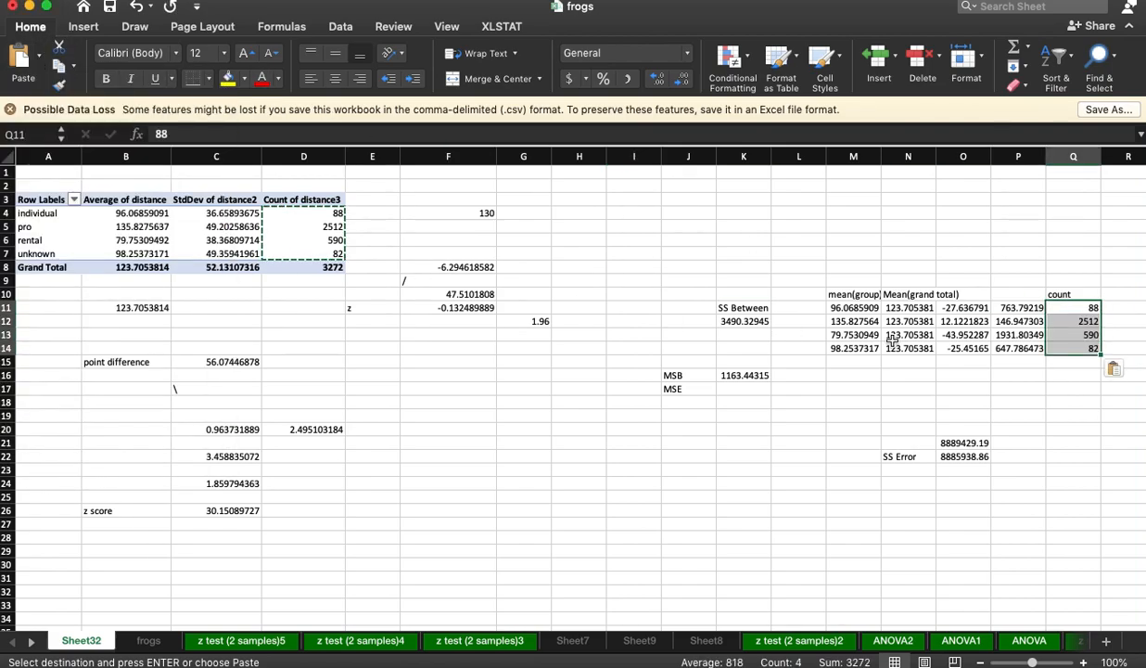
Multiply each squared deviation by its group count with =P11*Q11 in R11 and fill the formula down to R14.
{"action": "left_click", "coordinate": [1134, 306]}
{"action": "type", "text": "="}
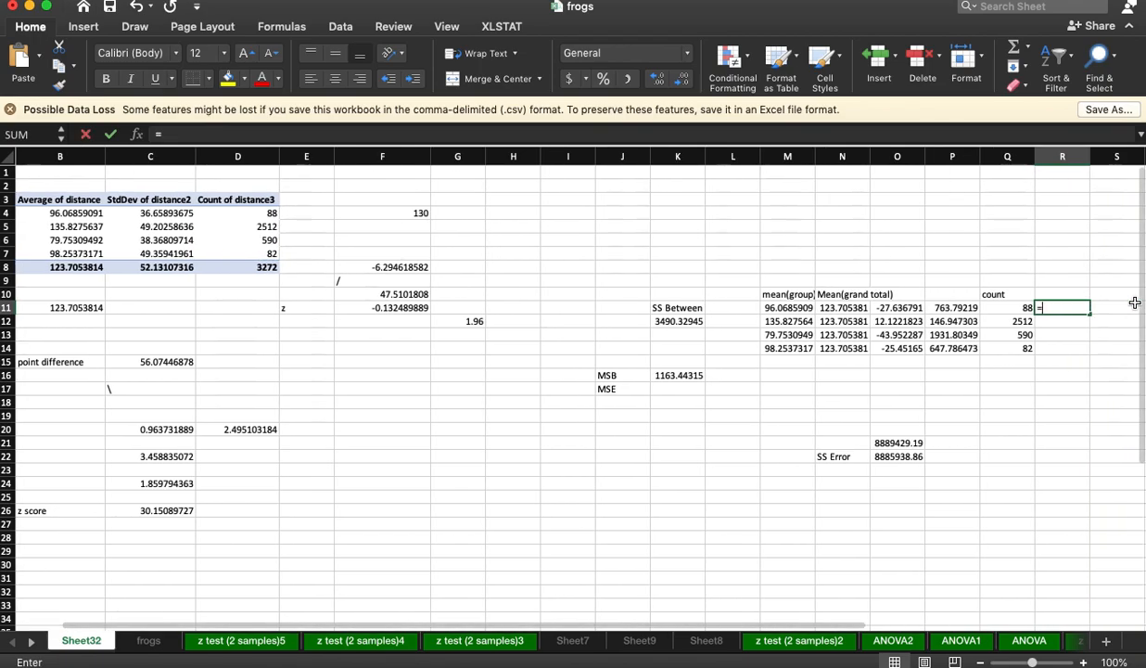
{"action": "left_click", "coordinate": [965, 308]}
{"action": "type", "text": "*"}
{"action": "left_click", "coordinate": [1007, 309]}
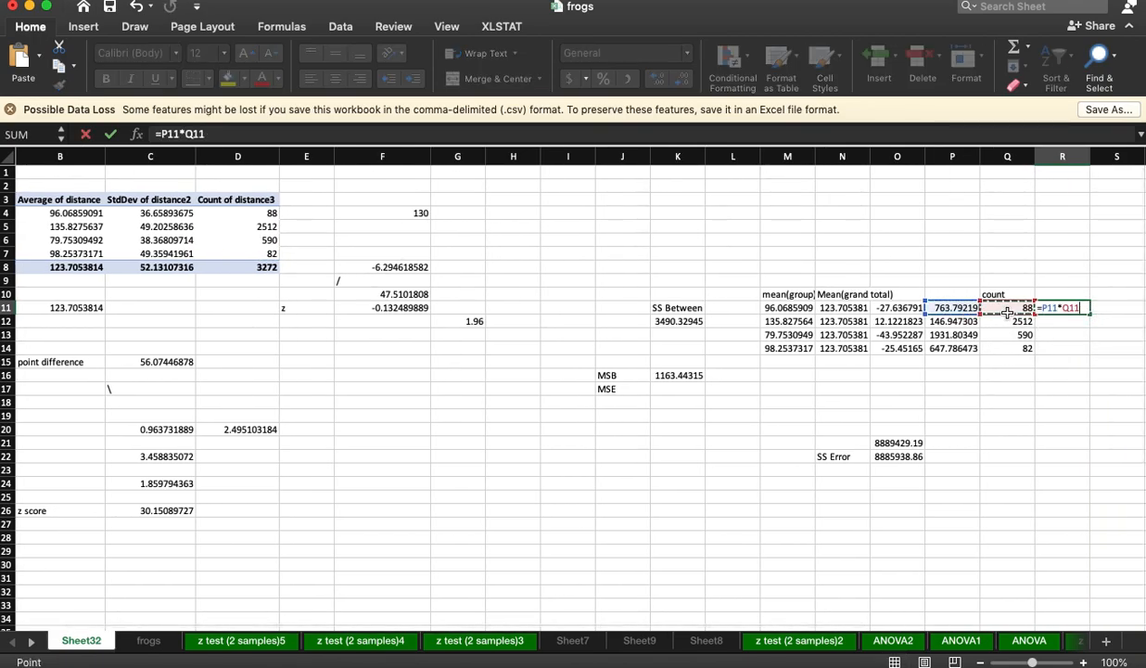
{"action": "key", "text": "Return"}
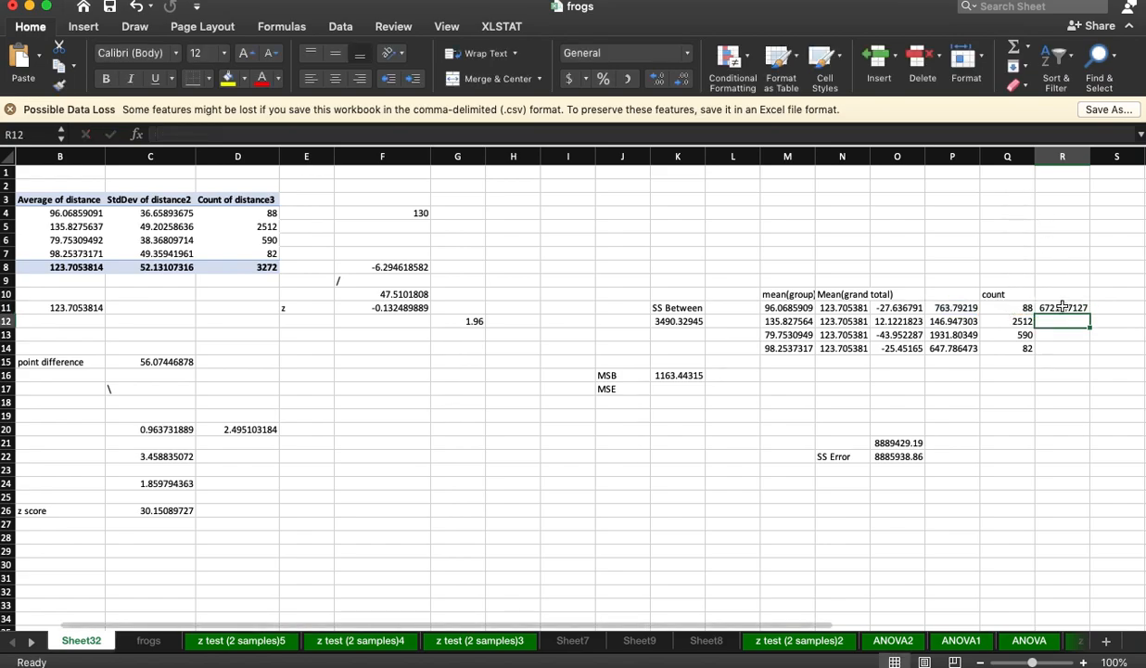
{"action": "left_click", "coordinate": [1078, 310]}
{"action": "left_click_drag", "start_coordinate": [1092, 314], "coordinate": [1089, 351]}
{"action": "left_click", "coordinate": [1068, 308]}
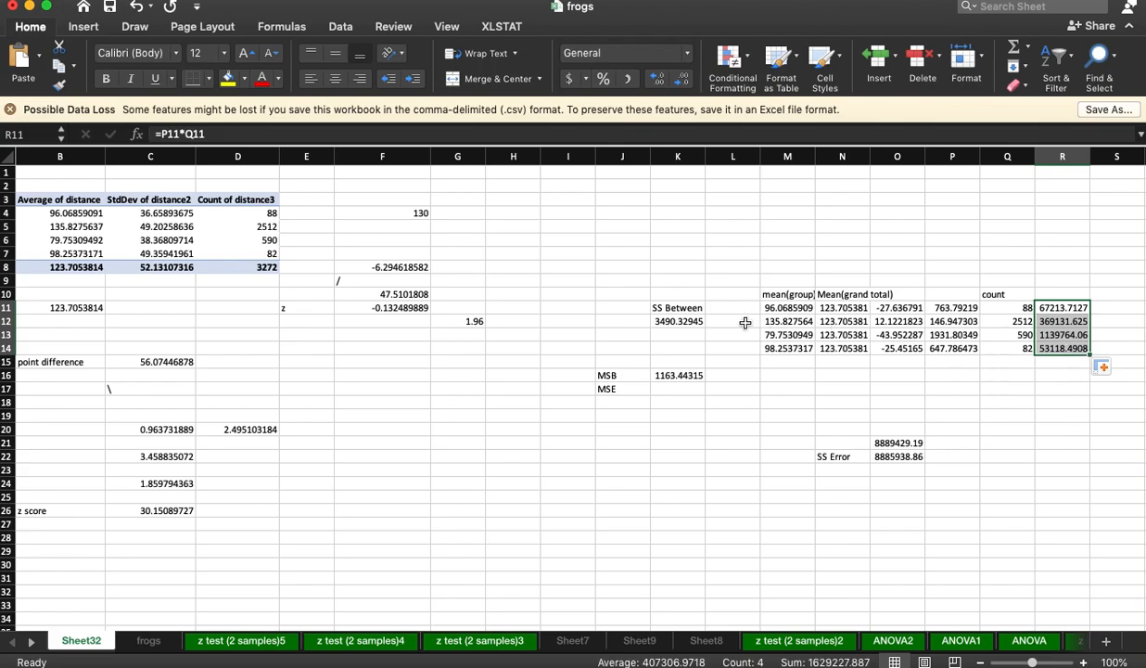
Replace the SS Between formula in K12 with the SUM of the weighted squared deviations in R11:R14.
{"action": "left_click", "coordinate": [676, 320]}
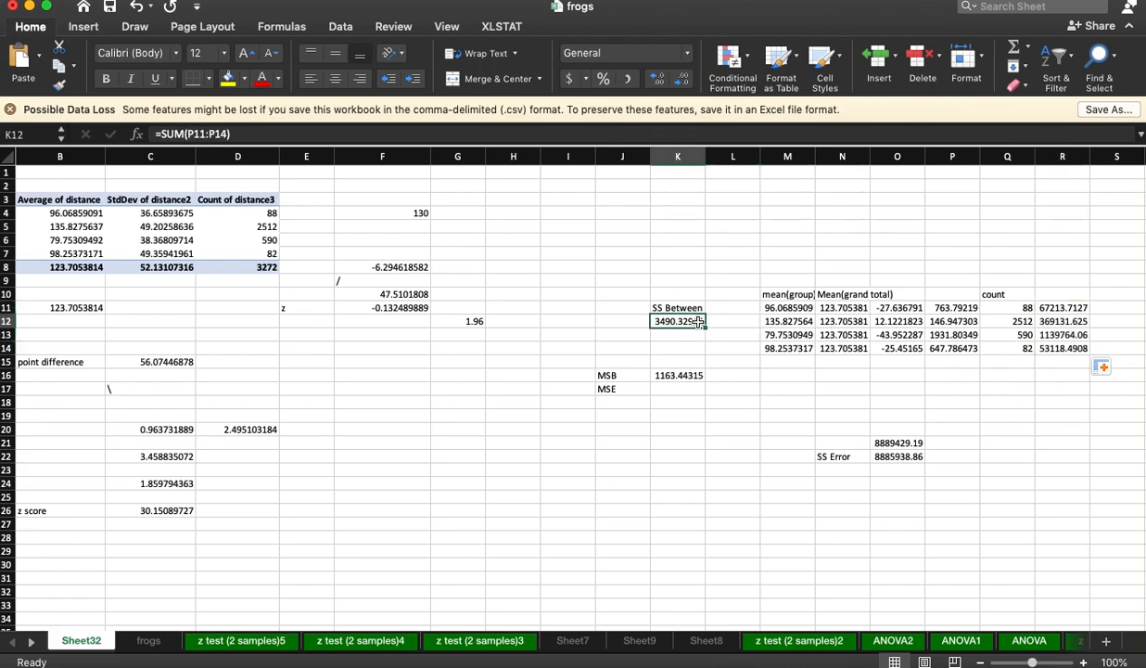
{"action": "left_click", "coordinate": [234, 135]}
{"action": "type", "text": "=sum("}
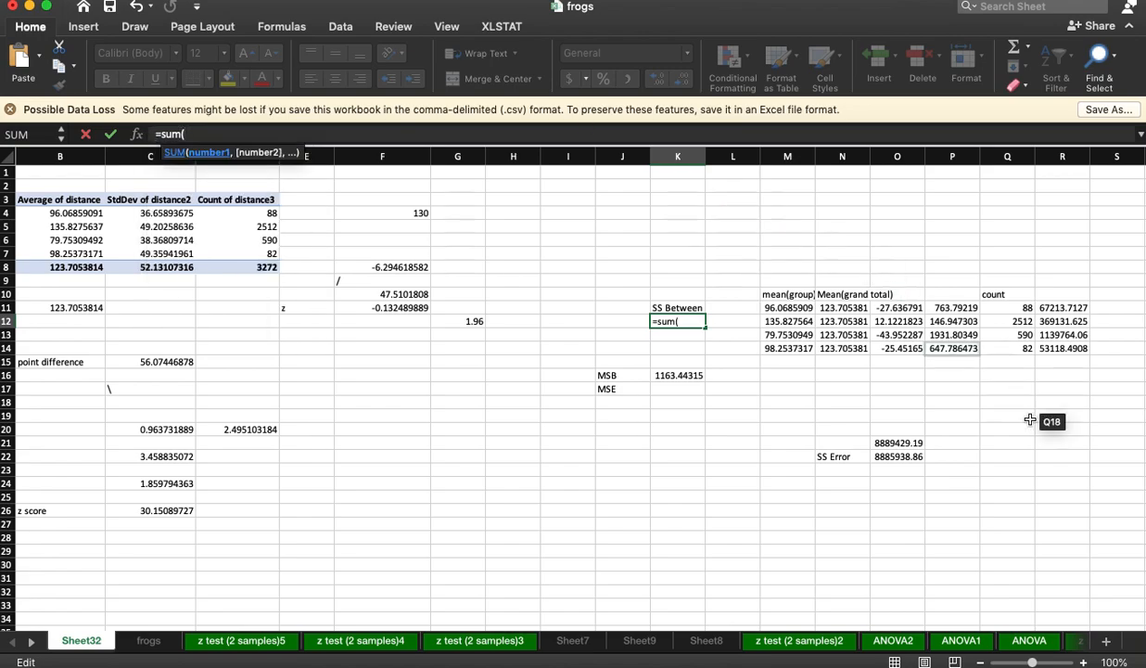
{"action": "left_click_drag", "start_coordinate": [1063, 307], "coordinate": [1063, 343]}
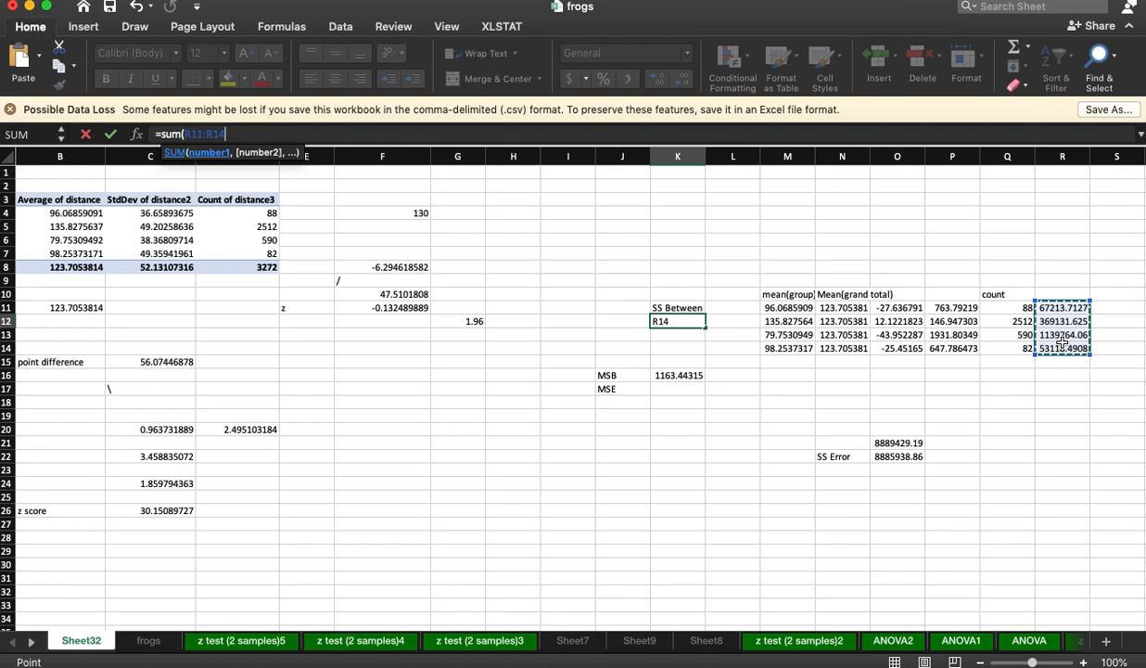
{"action": "key", "text": "Return"}
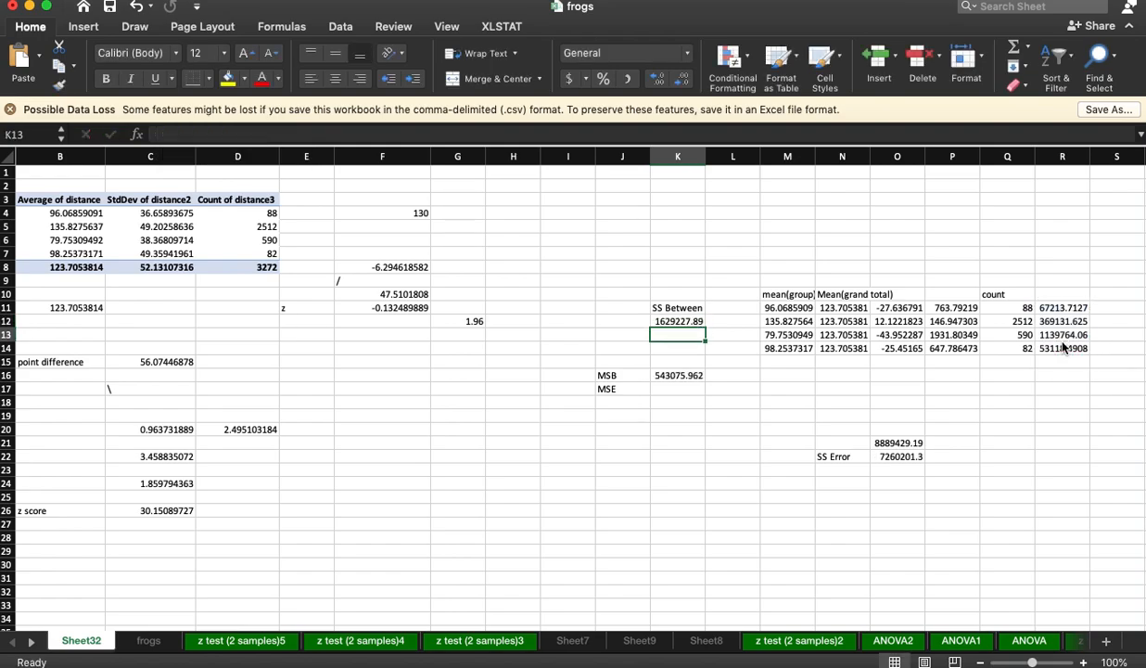
{"action": "left_click", "coordinate": [901, 457]}
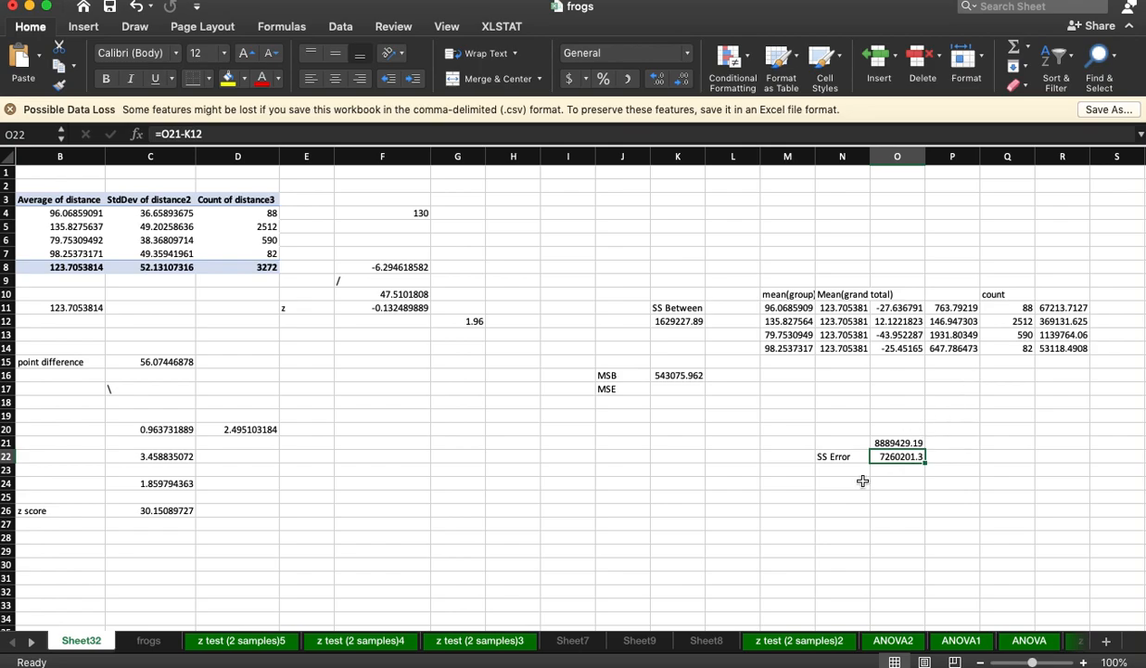
Enter the MSE formula description "SSE/N-groups" as text in K17.
{"action": "left_click", "coordinate": [664, 388]}
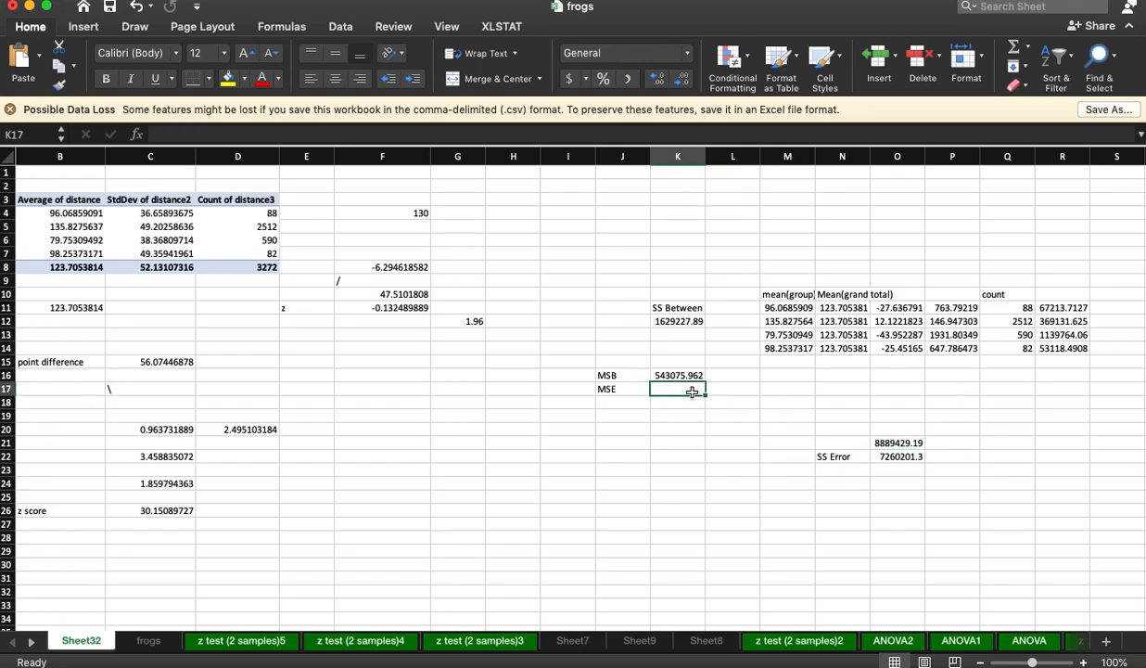
{"action": "type", "text": "SSE/N-group"}
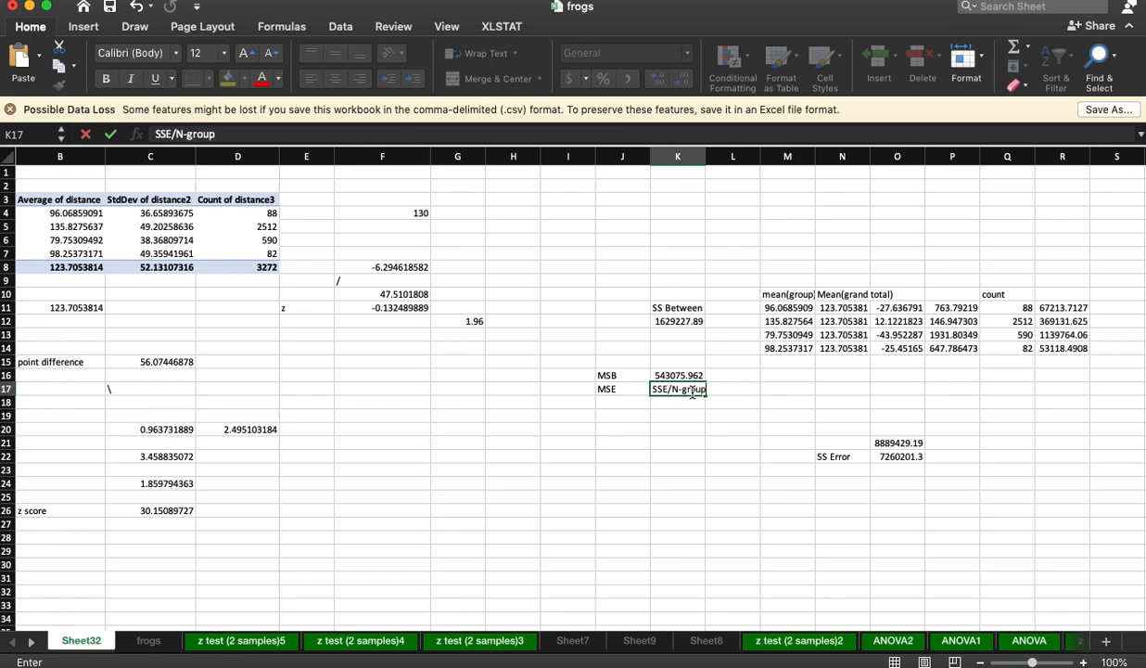
{"action": "type", "text": "s"}
{"action": "key", "text": "Return"}
Calculate MSE in K20 by dividing SS Error in O22 by the pivot table's grand total count minus 4.
{"action": "key", "text": "Down"}
{"action": "key", "text": "Down"}
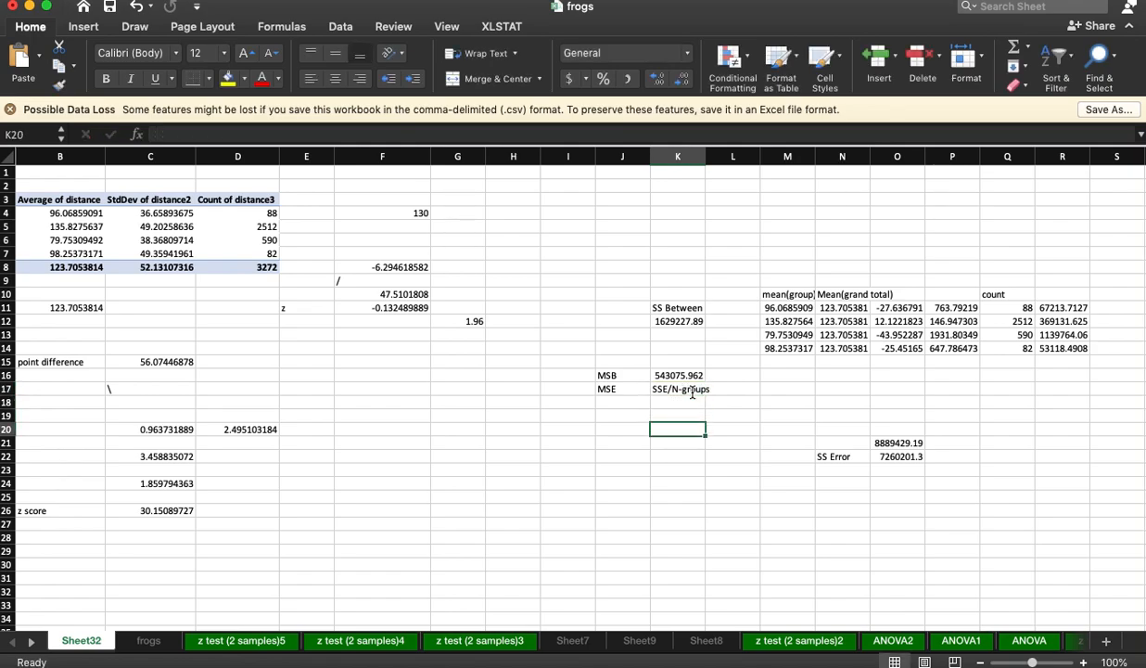
{"action": "type", "text": "="}
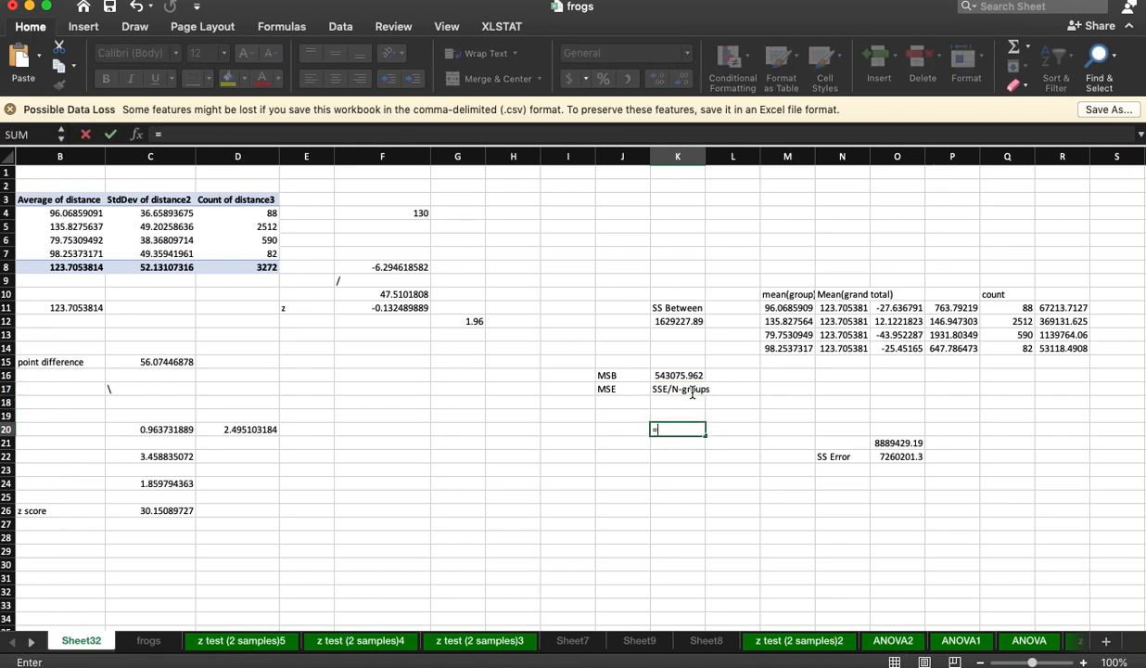
{"action": "left_click", "coordinate": [908, 458]}
{"action": "type", "text": "/("}
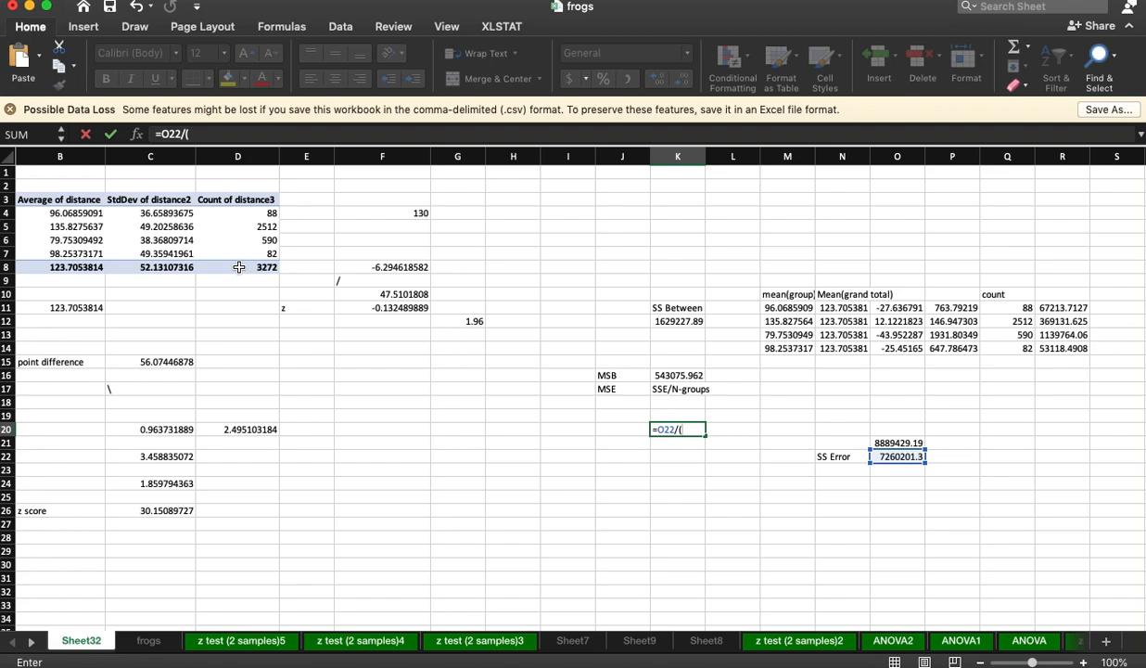
{"action": "left_click", "coordinate": [239, 268]}
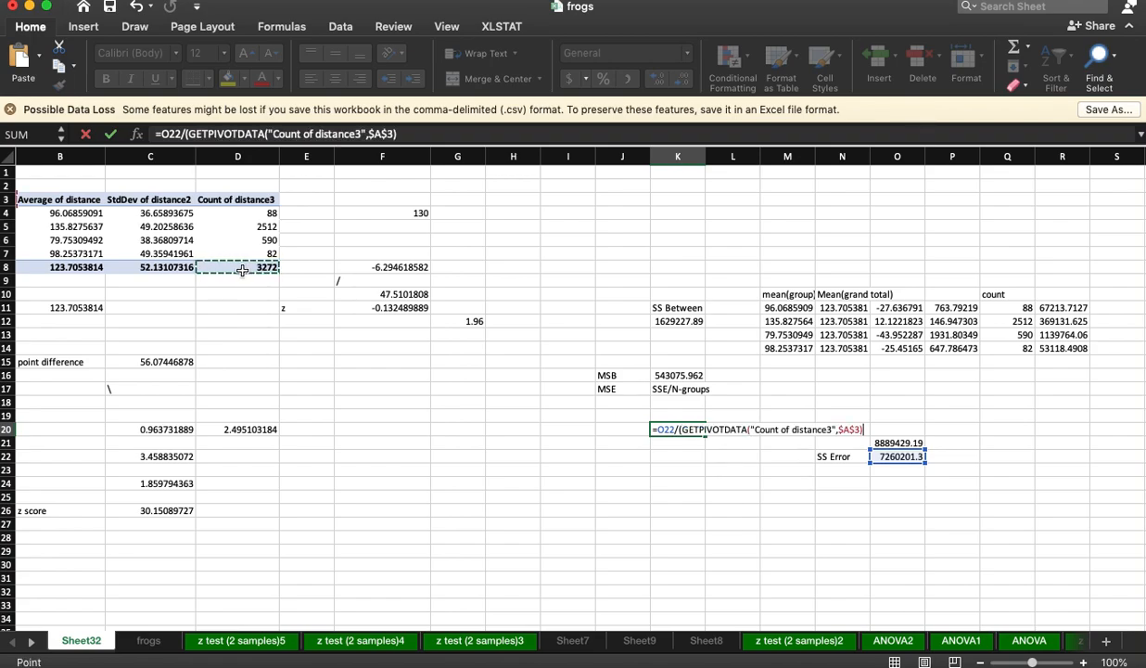
{"action": "type", "text": "-4)"}
{"action": "key", "text": "Return"}
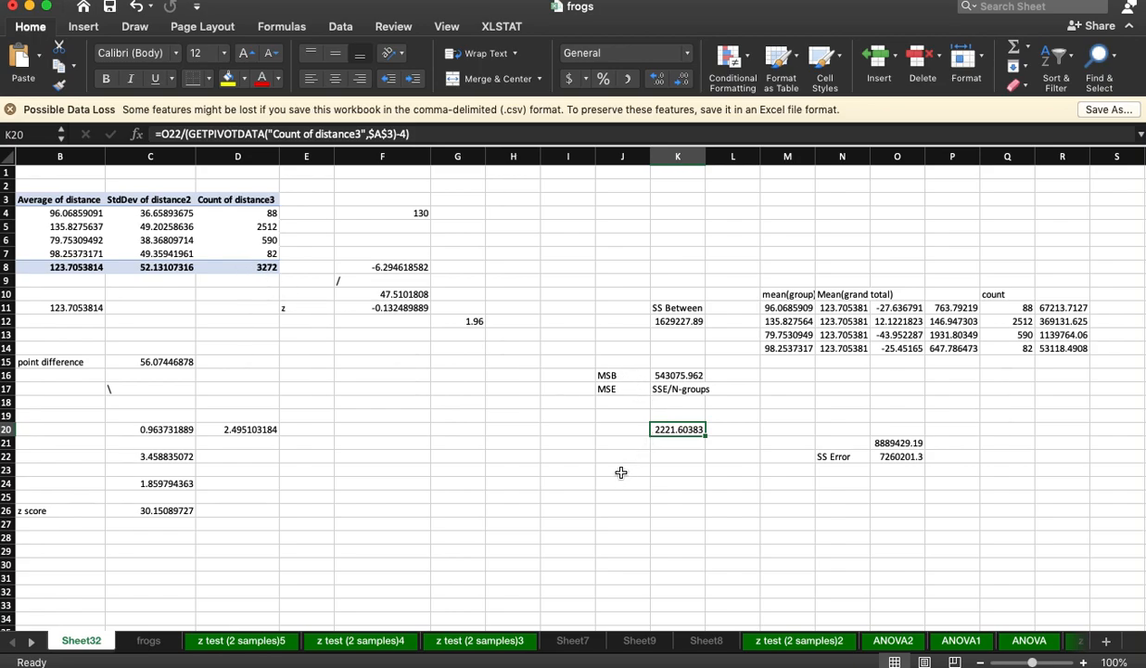
Label the calculated mean square error by entering "MSE" in J20.
{"action": "left_click", "coordinate": [618, 429]}
{"action": "type", "text": "MSE"}
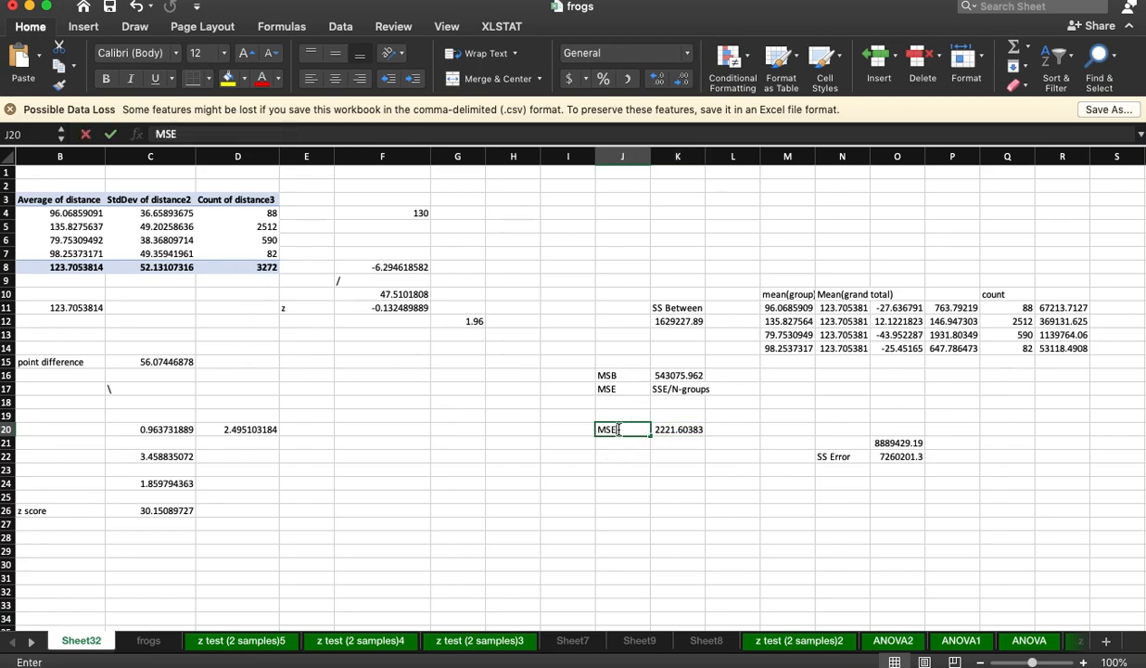
{"action": "key", "text": "Return"}
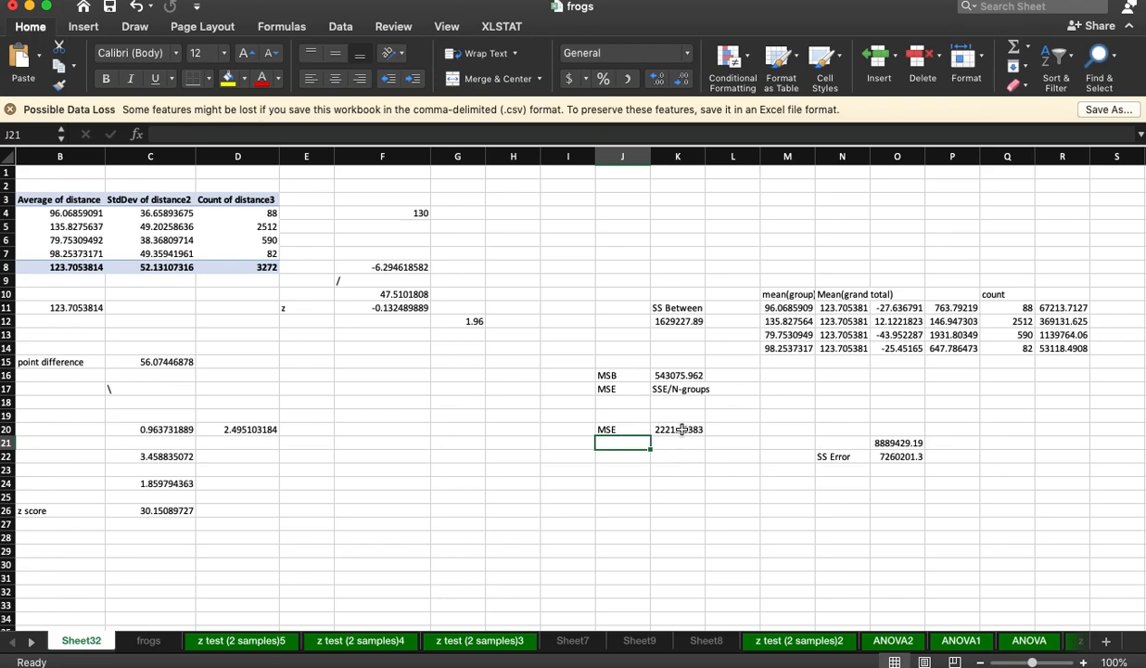
Enter the label "F" in J24 and its formula description "MSB/MSE" as text in K24.
{"action": "left_click", "coordinate": [669, 494]}
{"action": "left_click", "coordinate": [678, 483]}
{"action": "key", "text": "Left"}
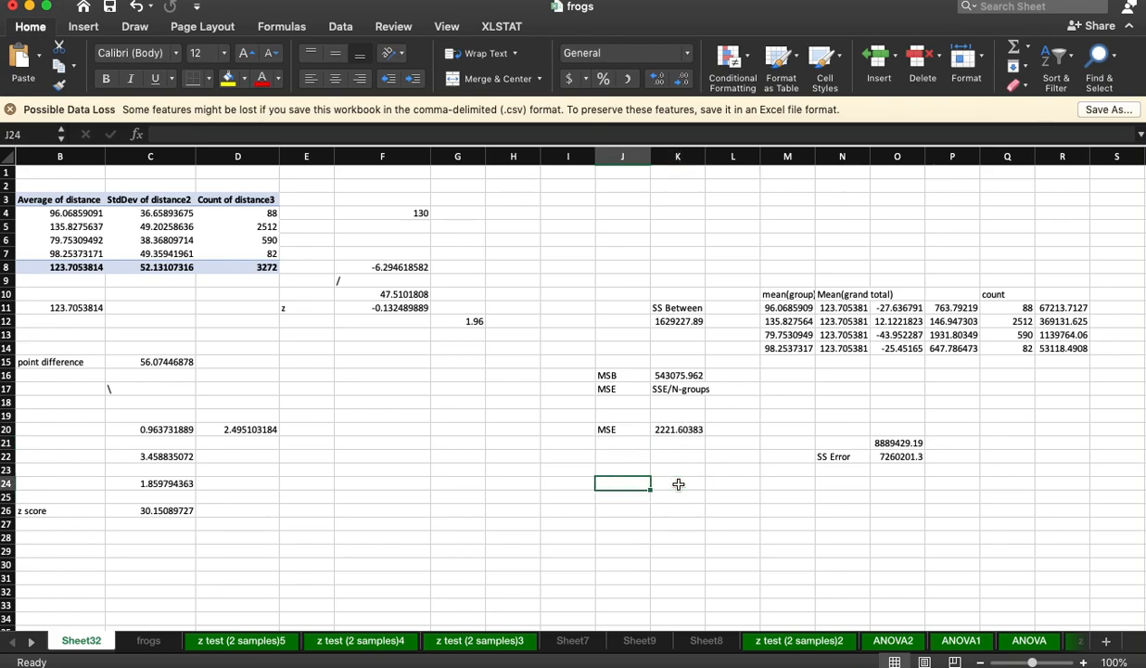
{"action": "type", "text": "F"}
{"action": "left_click", "coordinate": [678, 483]}
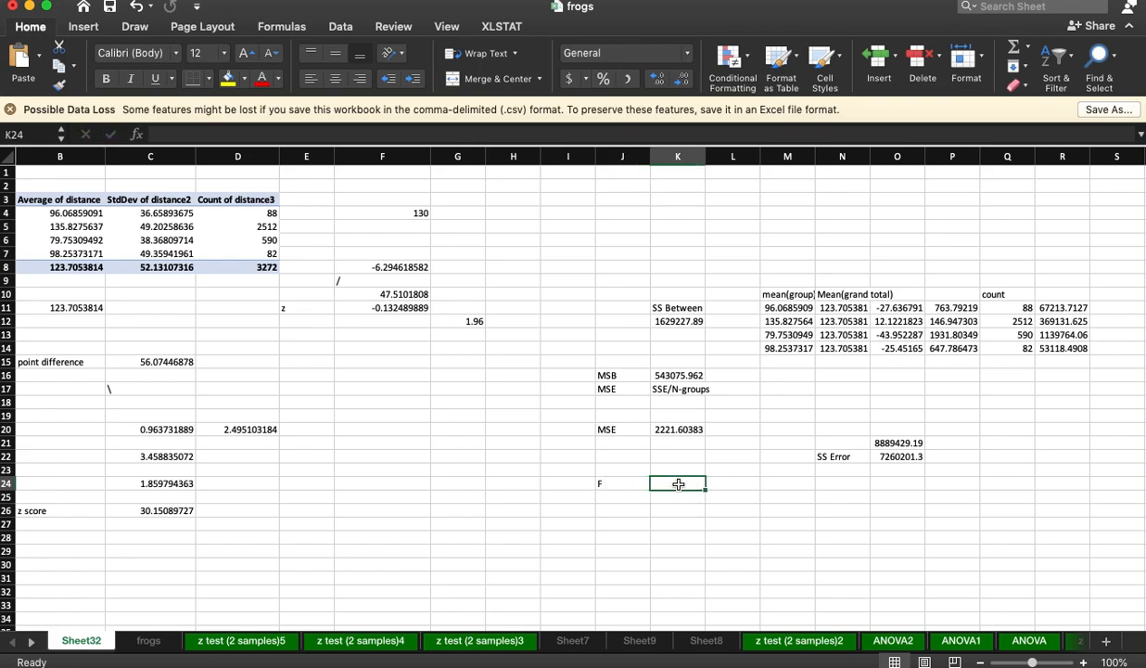
{"action": "type", "text": "MSB/MSE"}
{"action": "key", "text": "Return"}
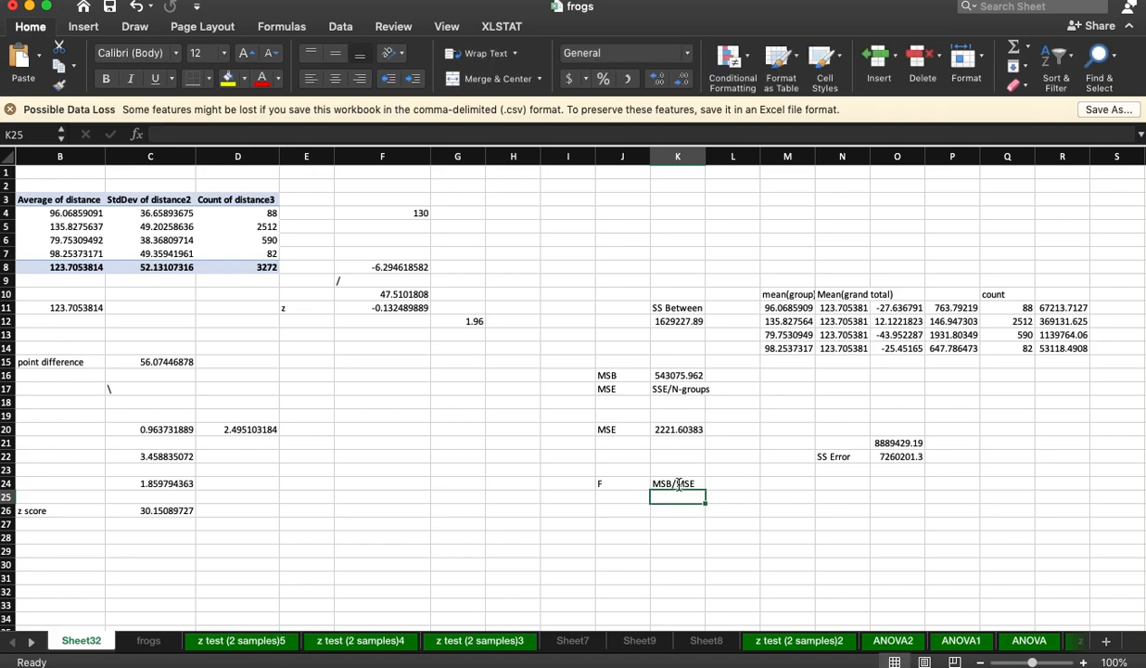
Calculate the F statistic in K26 by dividing MSB in K16 by MSE in K20.
{"action": "key", "text": "Return"}
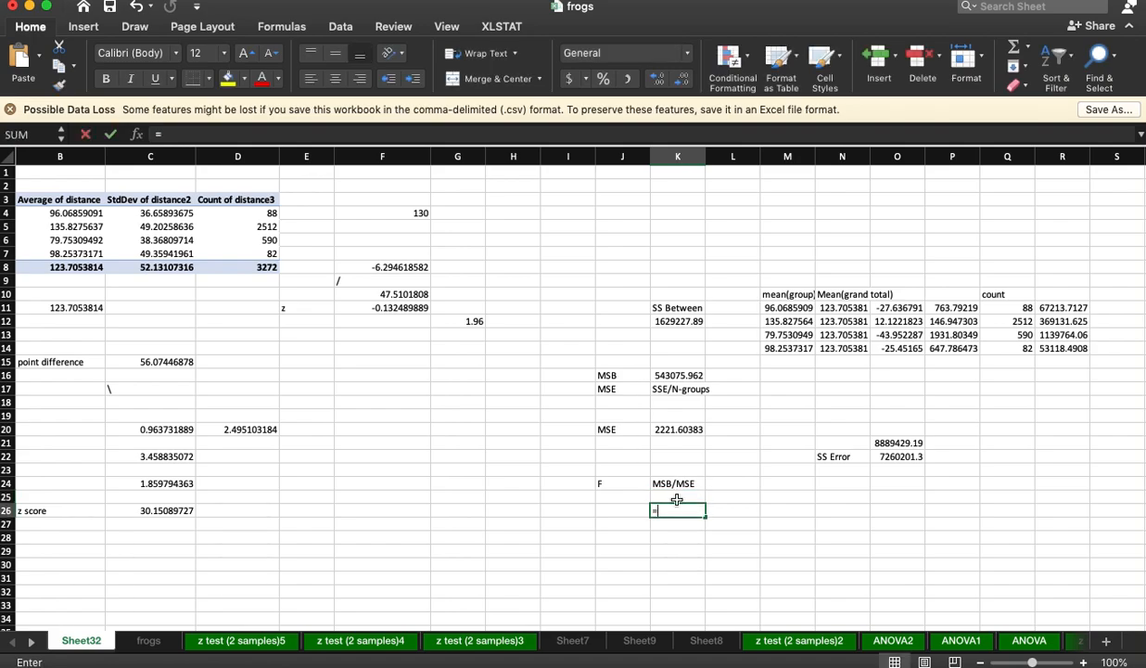
{"action": "type", "text": "="}
{"action": "left_click", "coordinate": [691, 379]}
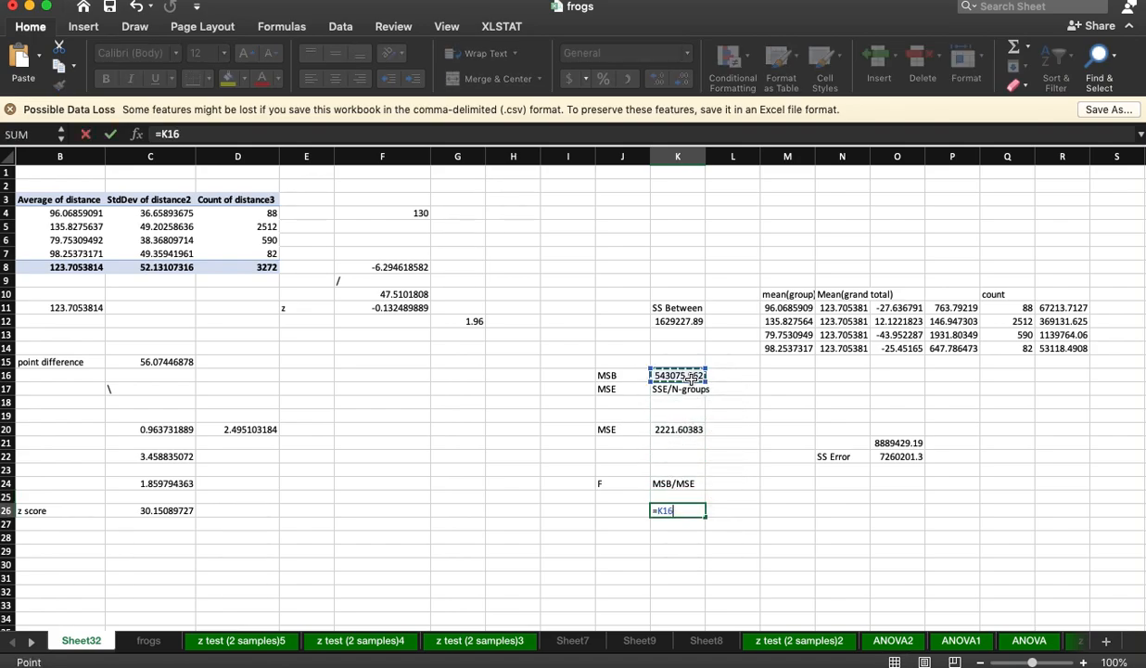
{"action": "type", "text": "/"}
{"action": "left_click", "coordinate": [692, 431]}
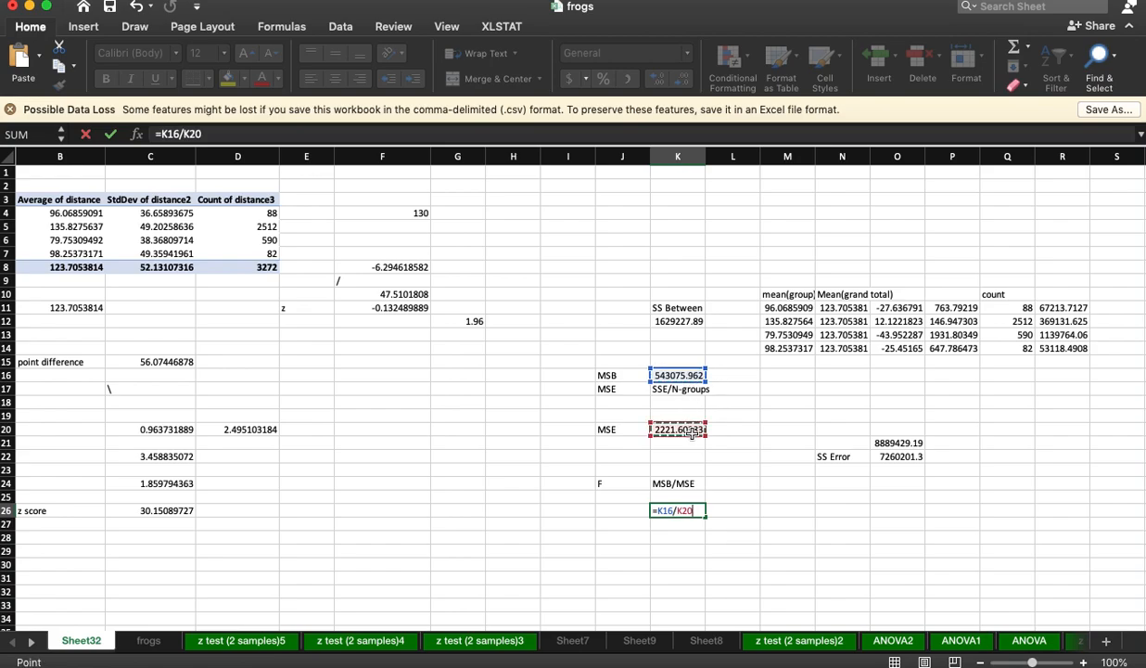
{"action": "key", "text": "Return"}
{"action": "left_click", "coordinate": [680, 510]}
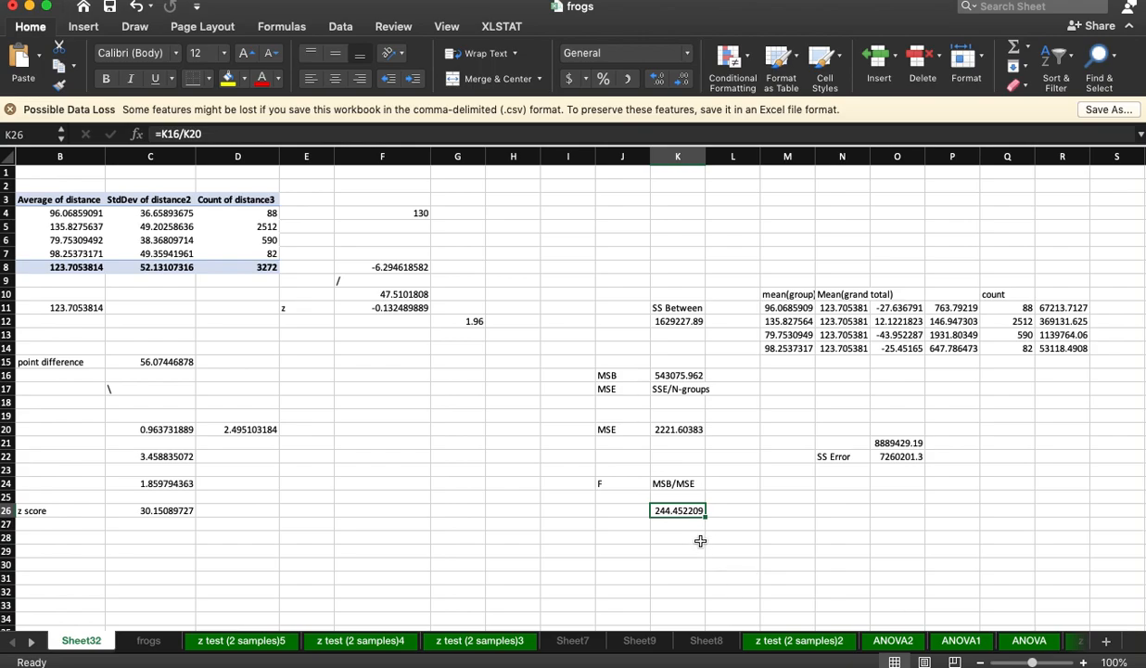
Enter an F.DIST formula in L29 using K26, 3 and the pivot grand total count minus 4 as degrees of freedom, and TRUE for cumulative.
{"action": "left_click", "coordinate": [730, 510]}
{"action": "left_click", "coordinate": [734, 552]}
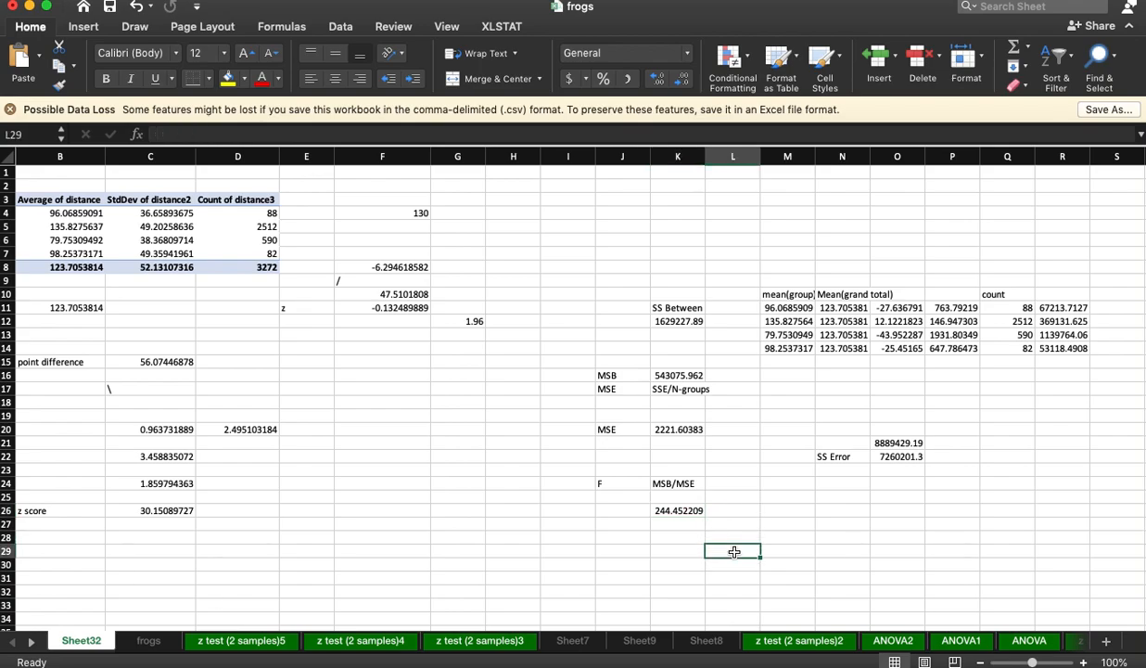
{"action": "type", "text": "="}
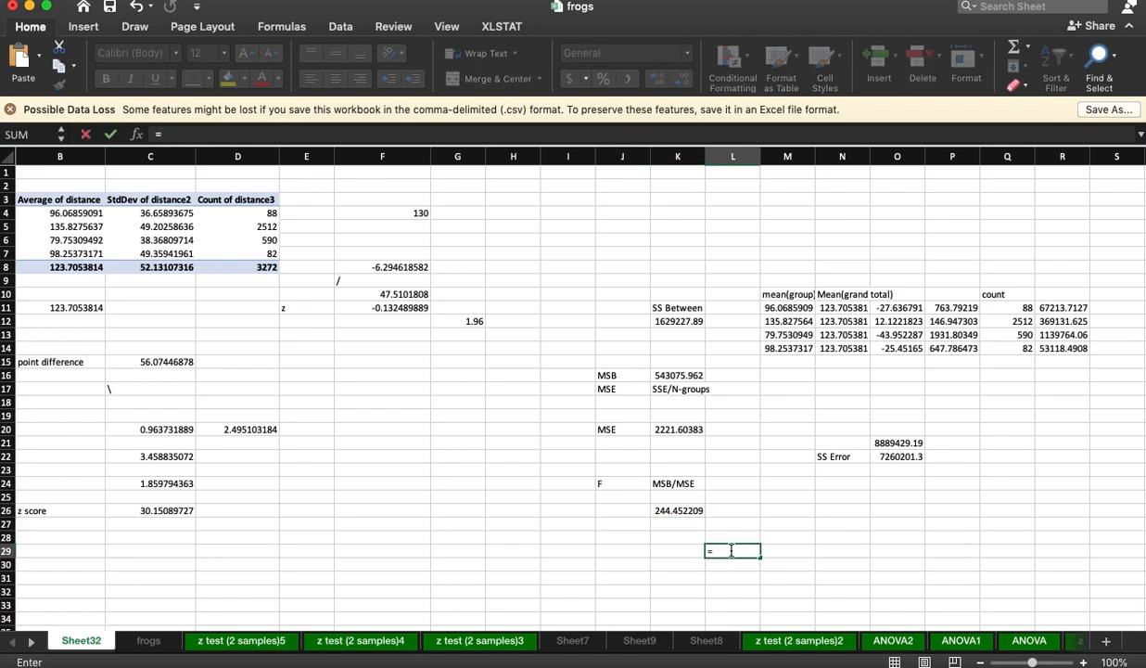
{"action": "type", "text": "f."}
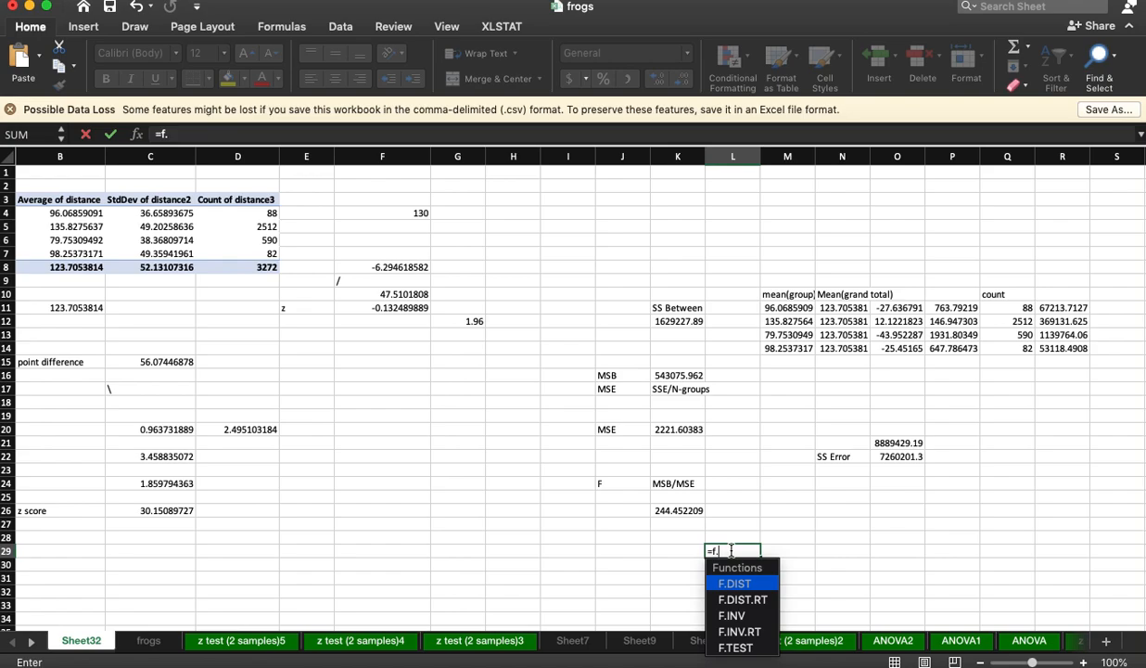
{"action": "type", "text": "dist"}
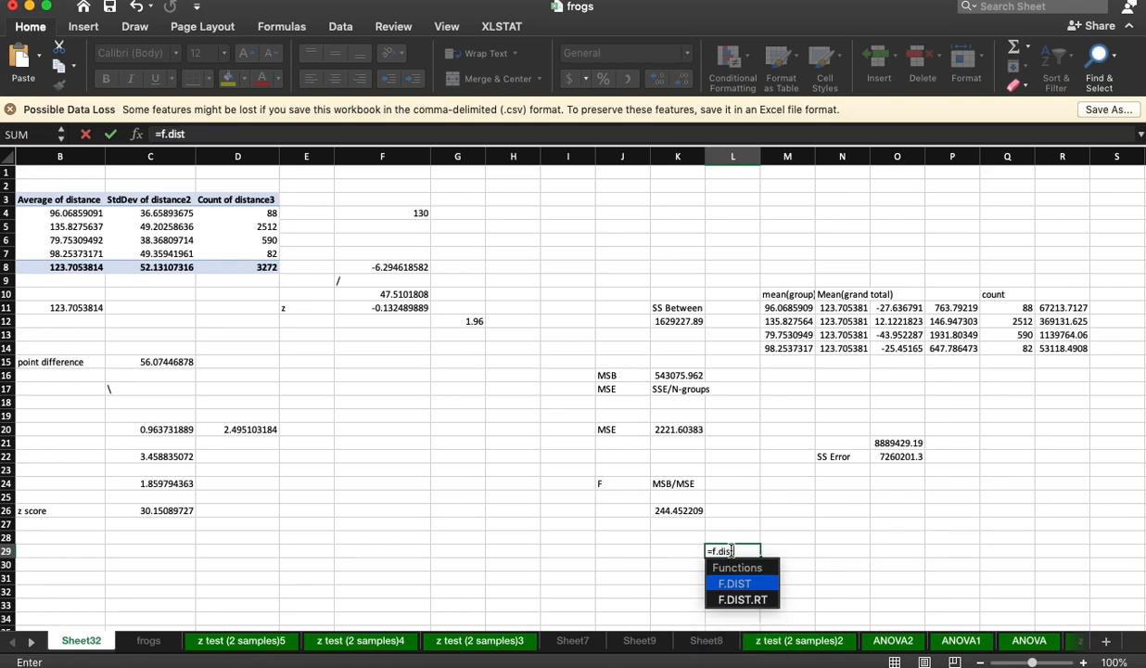
{"action": "type", "text": "("}
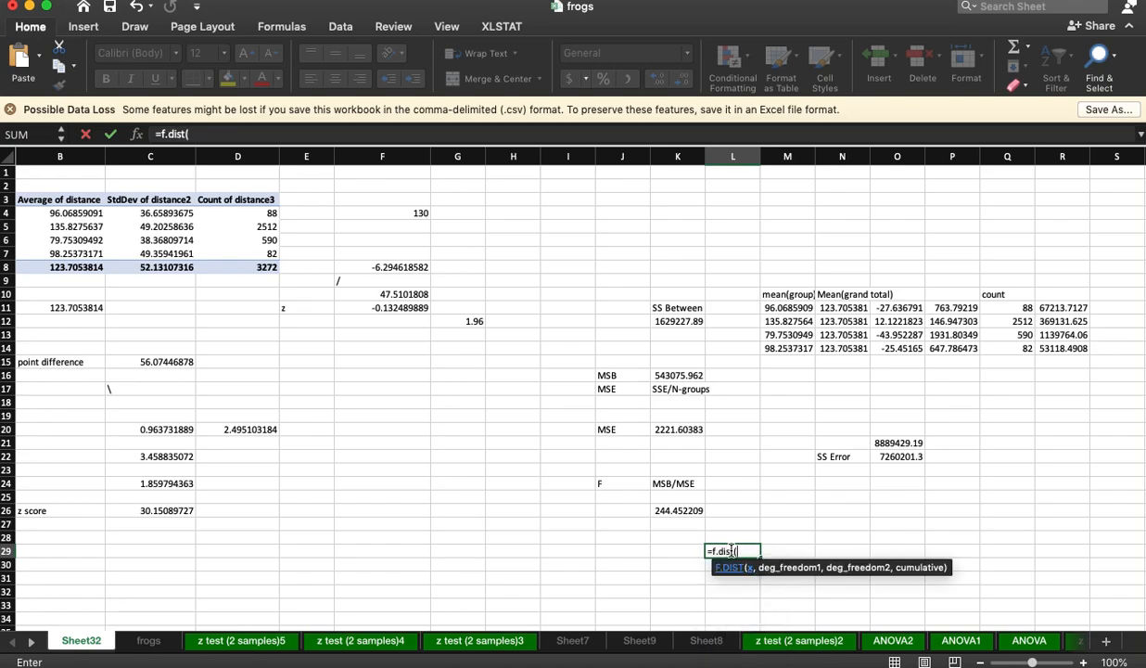
{"action": "left_click", "coordinate": [669, 510]}
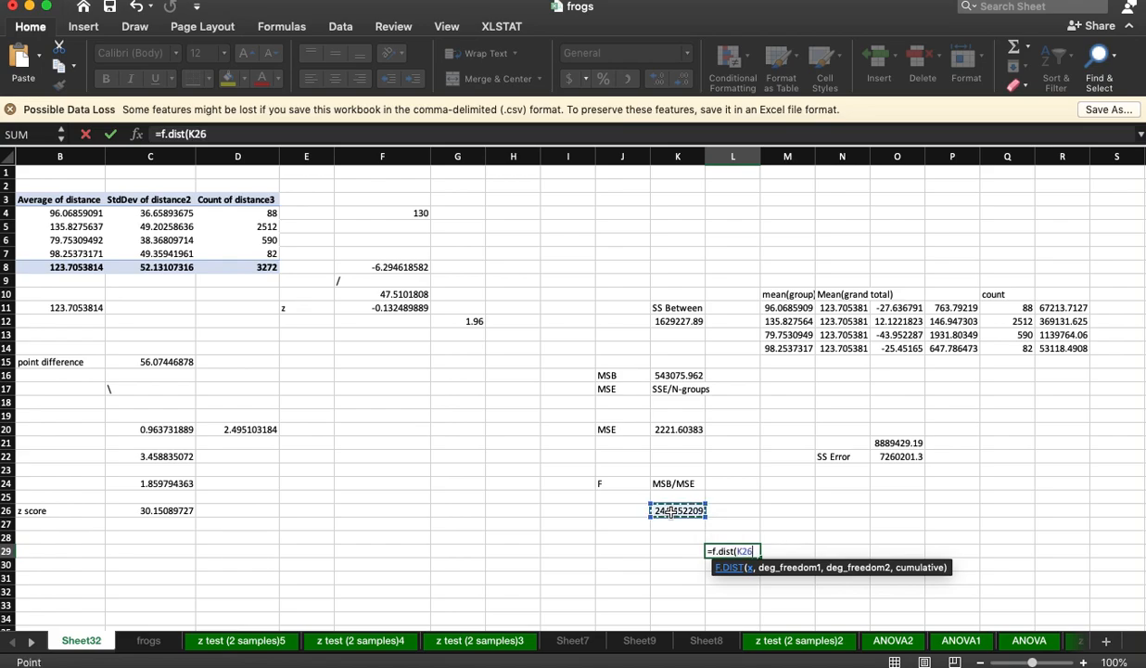
{"action": "type", "text": ","}
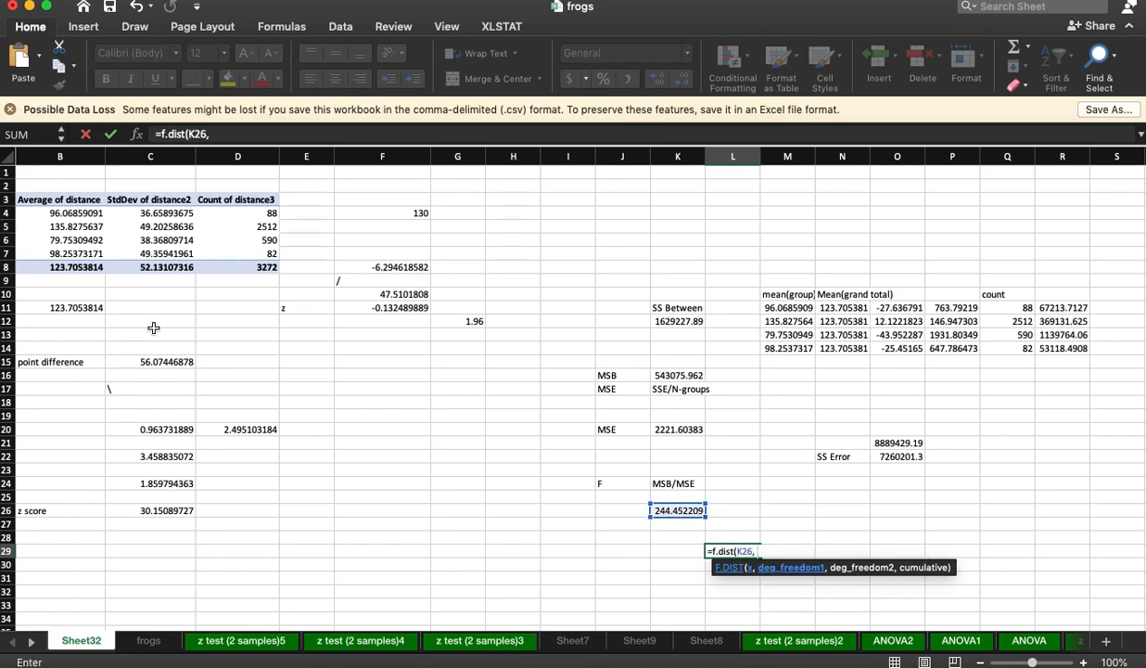
{"action": "type", "text": " 3, ("}
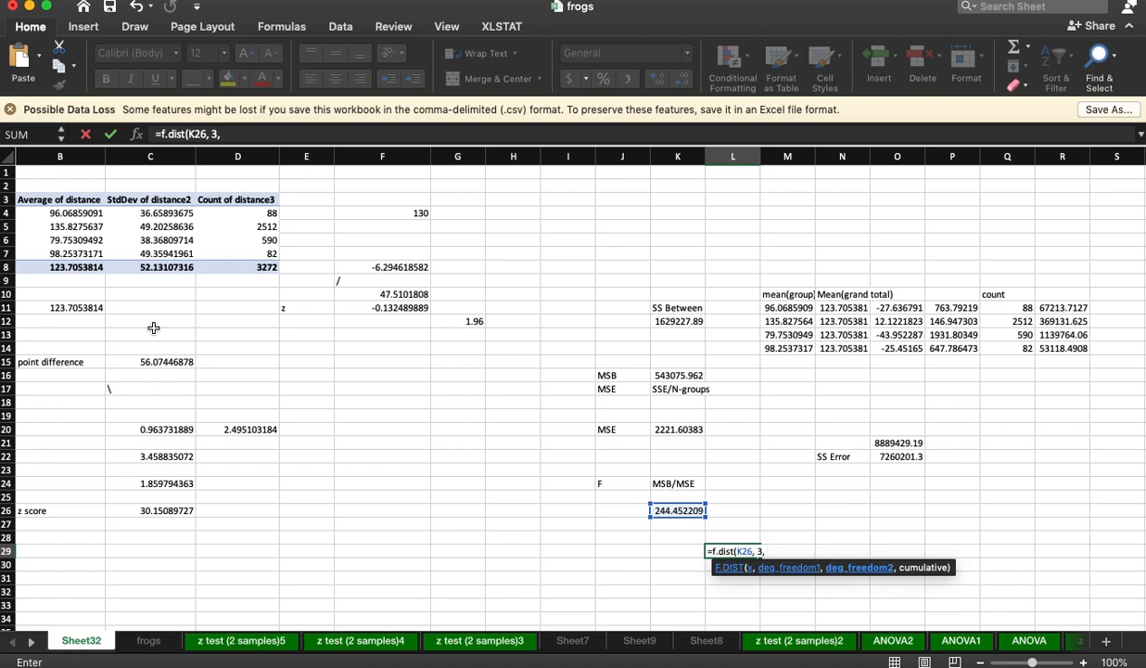
{"action": "left_click", "coordinate": [267, 267]}
{"action": "type", "text": "-"}
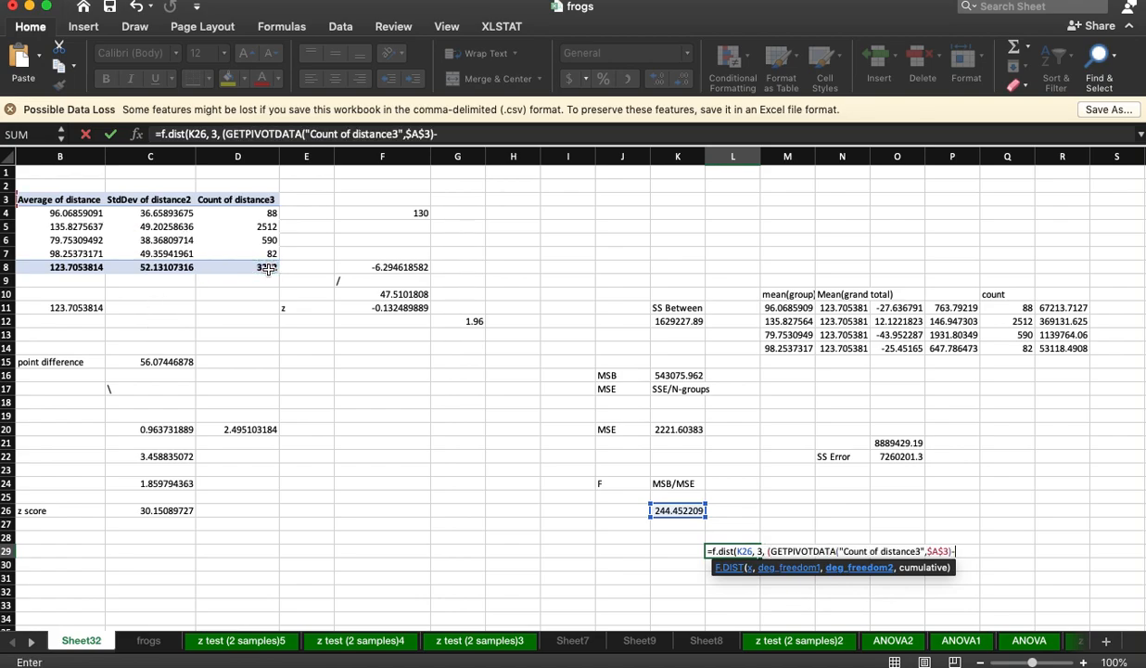
{"action": "type", "text": "4), "}
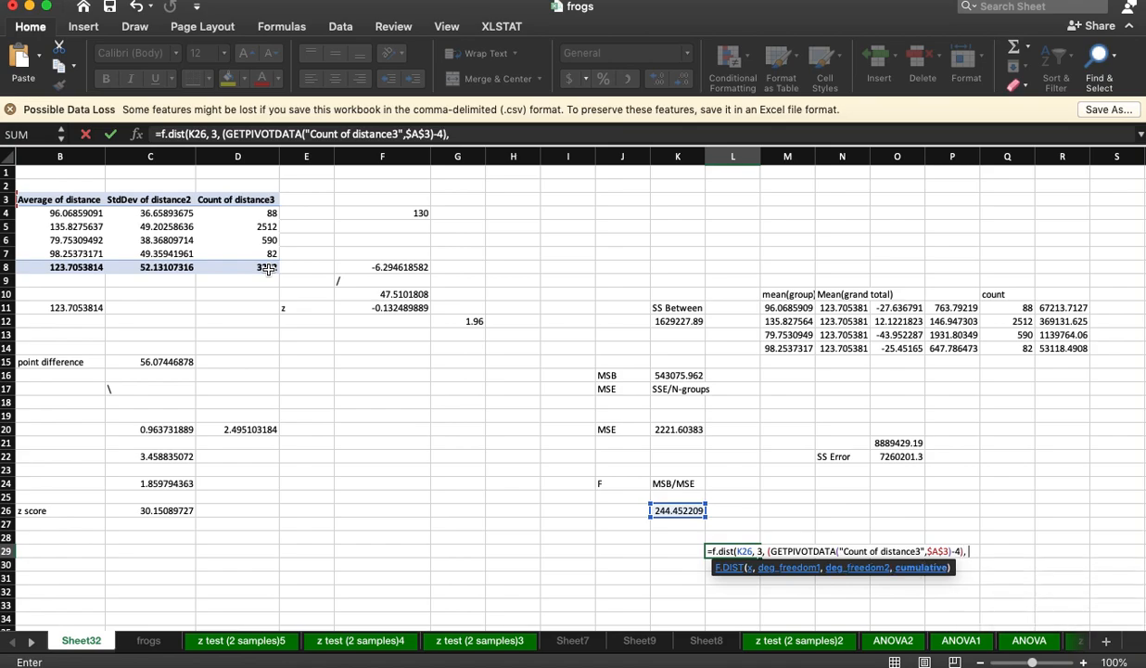
{"action": "type", "text": "tr"}
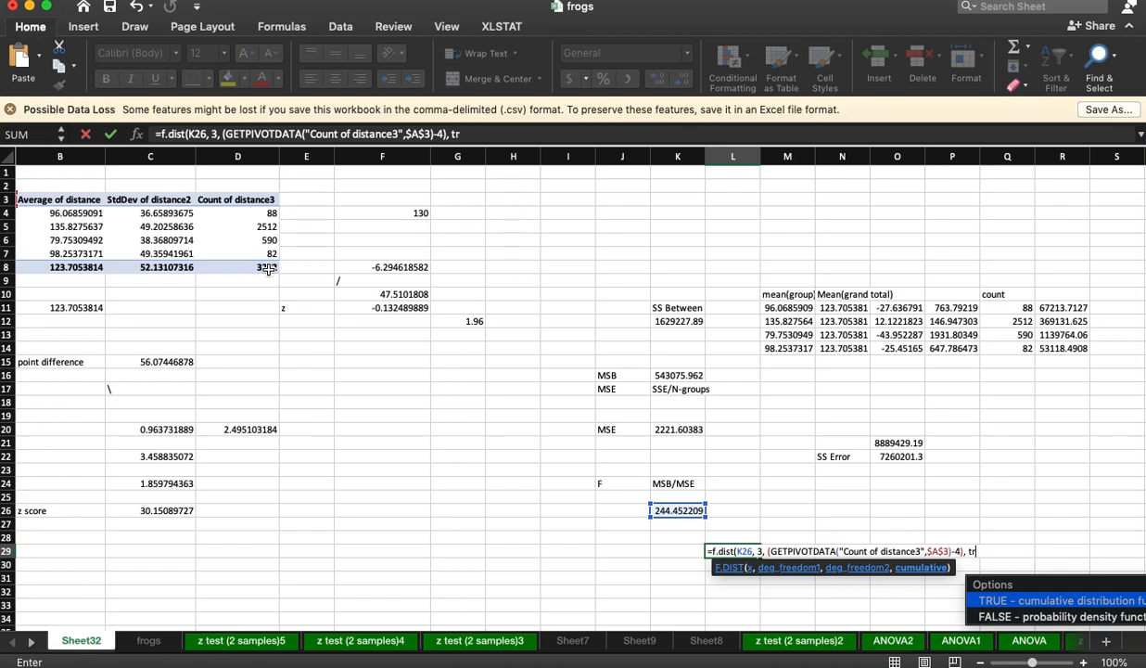
{"action": "type", "text": ")"}
{"action": "key", "text": "Return"}
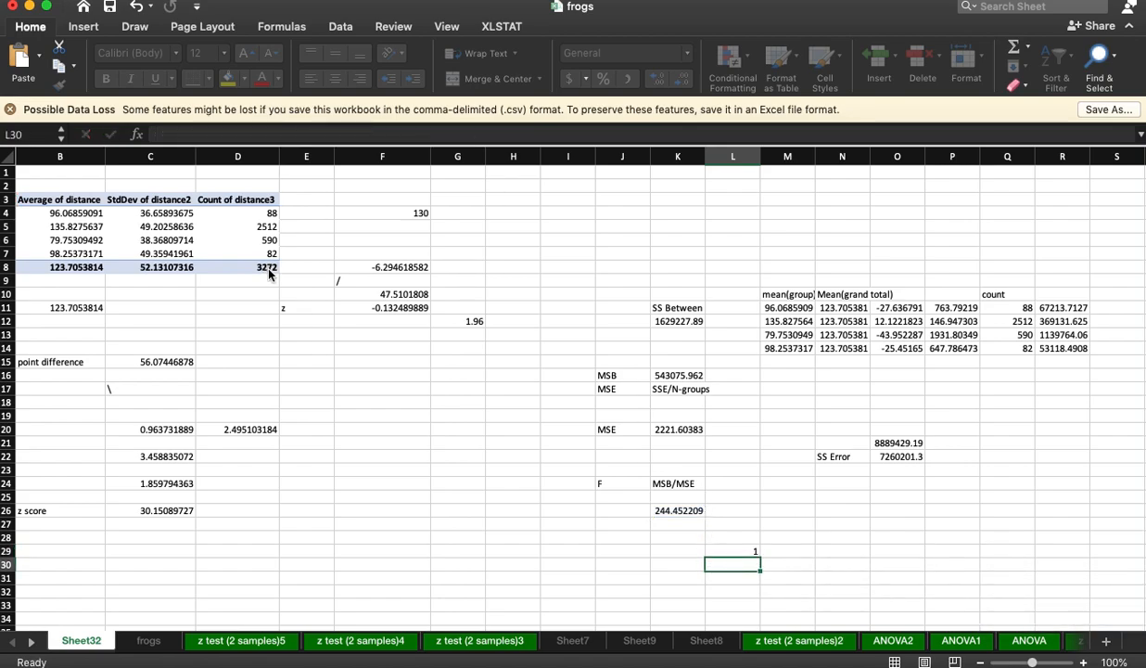
Change the cumulative argument of the F.DIST formula in L29 to FALSE.
{"action": "key", "text": "Up"}
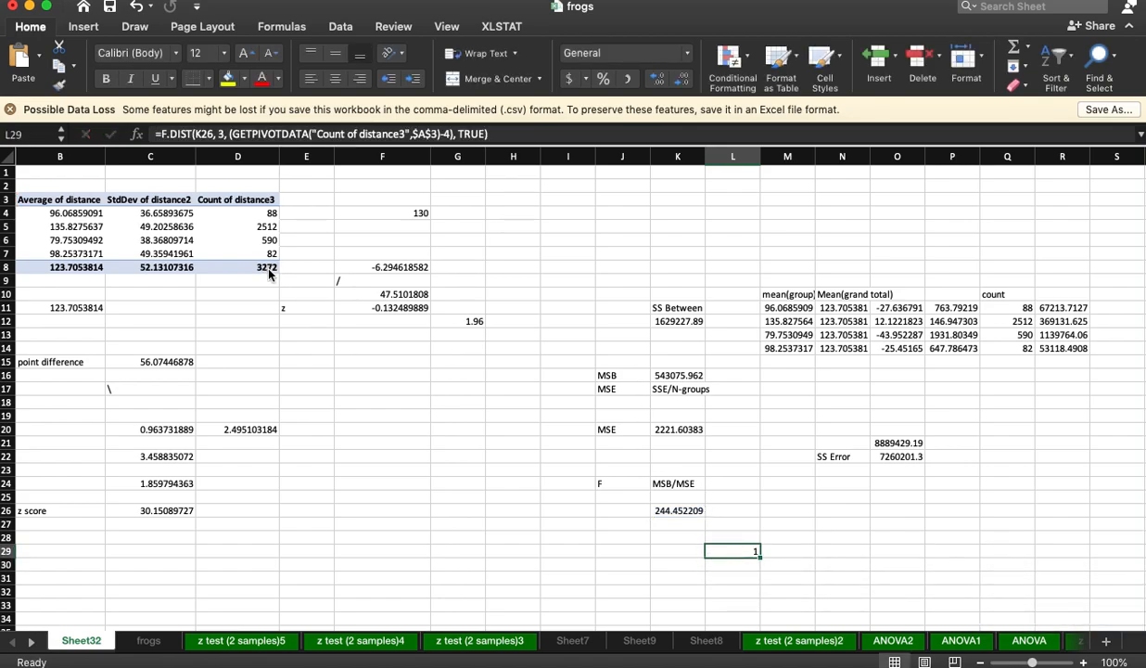
{"action": "double_click", "coordinate": [477, 130]}
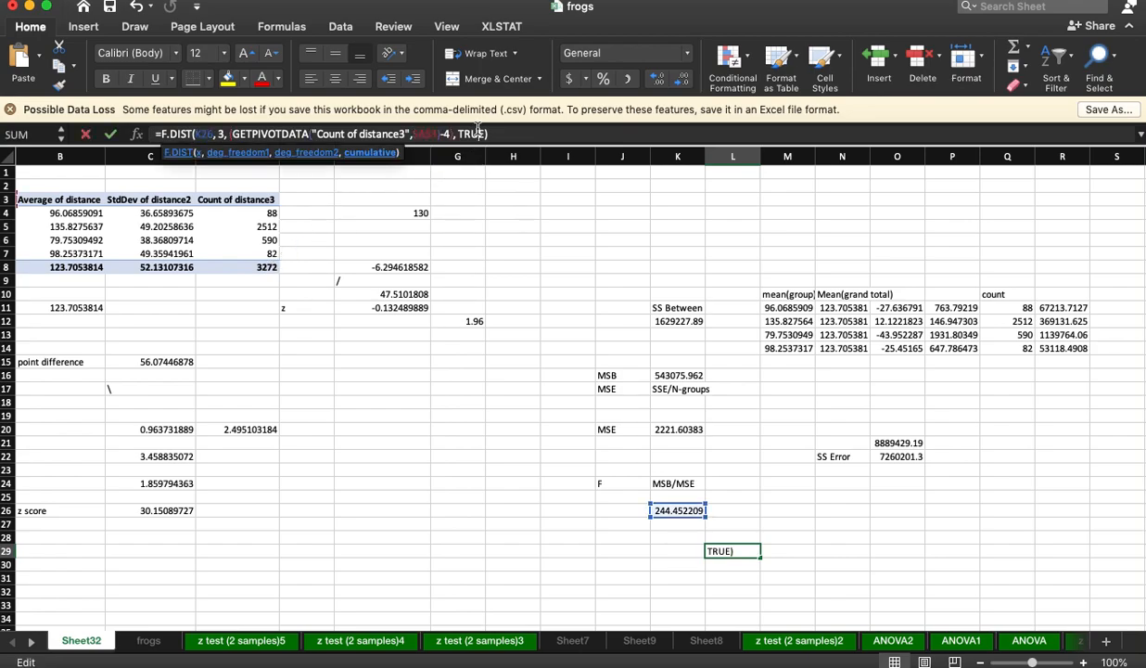
{"action": "type", "text": "false"}
{"action": "key", "text": "Return"}
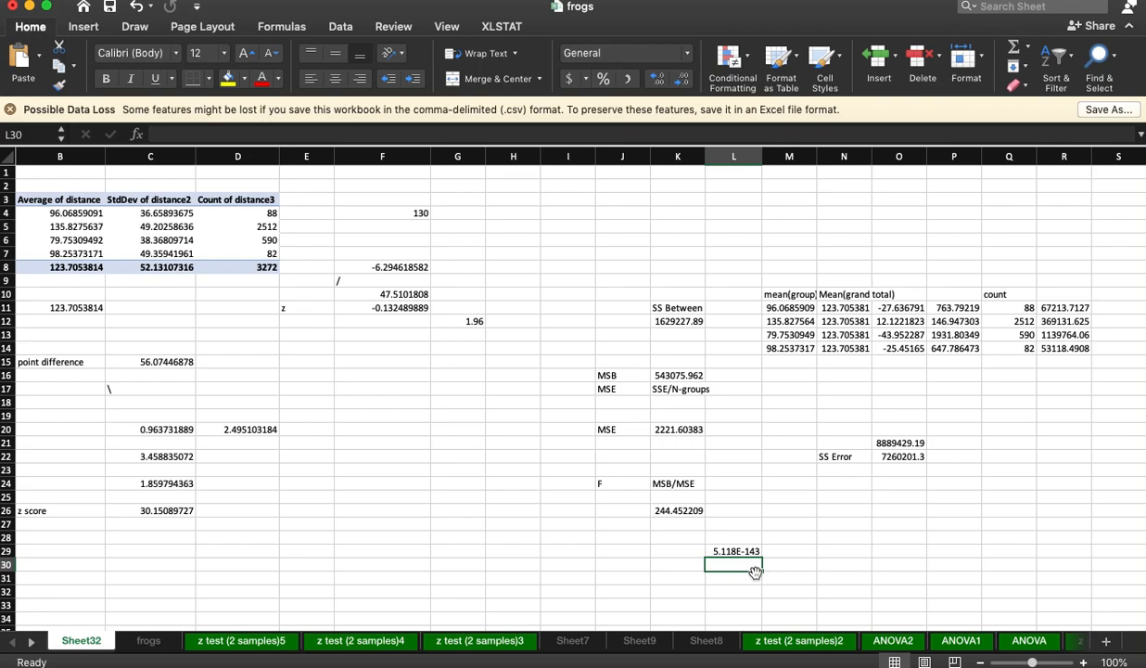
{"action": "key", "text": "Up"}
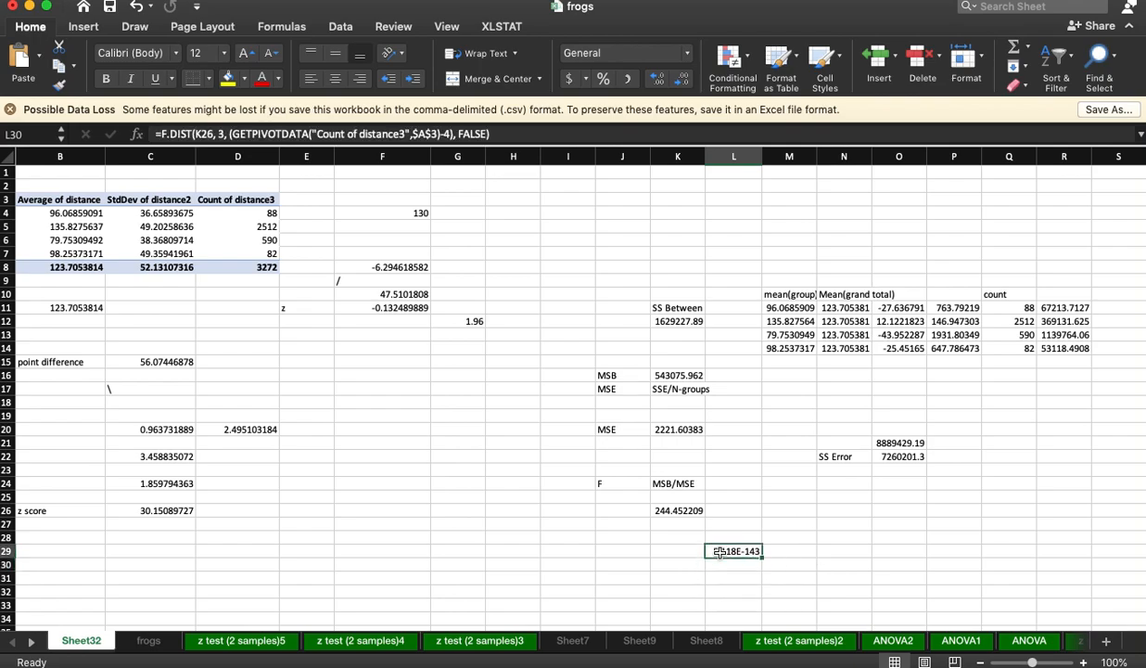
Review the four group means in M11:M14.
{"action": "left_click", "coordinate": [798, 552]}
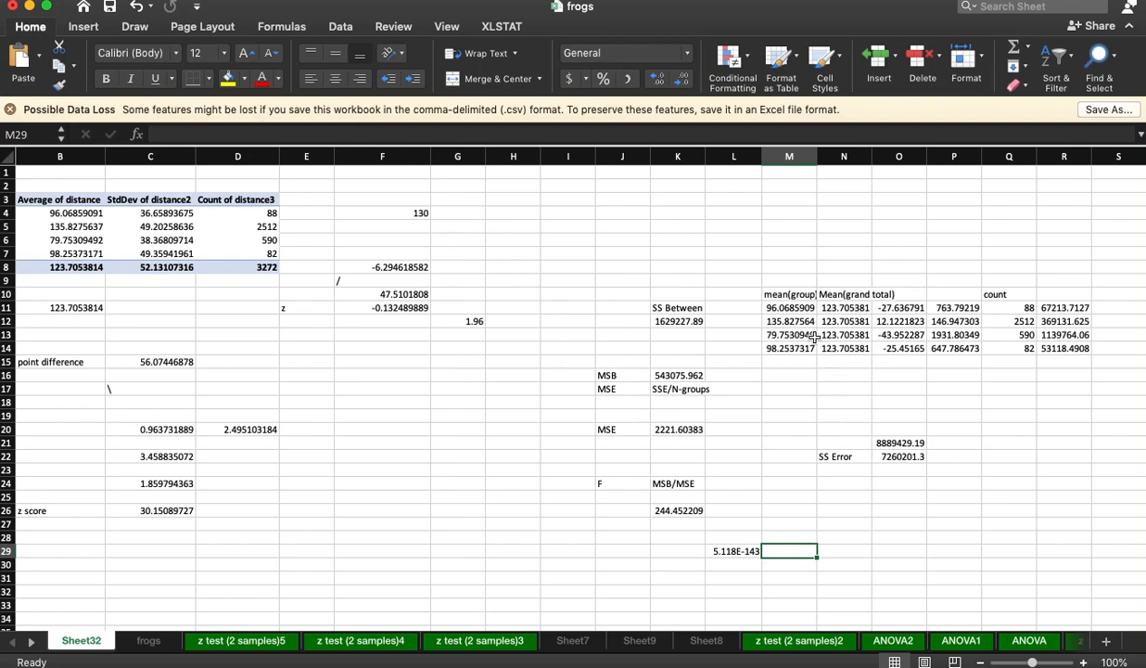
{"action": "left_click_drag", "start_coordinate": [789, 348], "coordinate": [789, 308]}
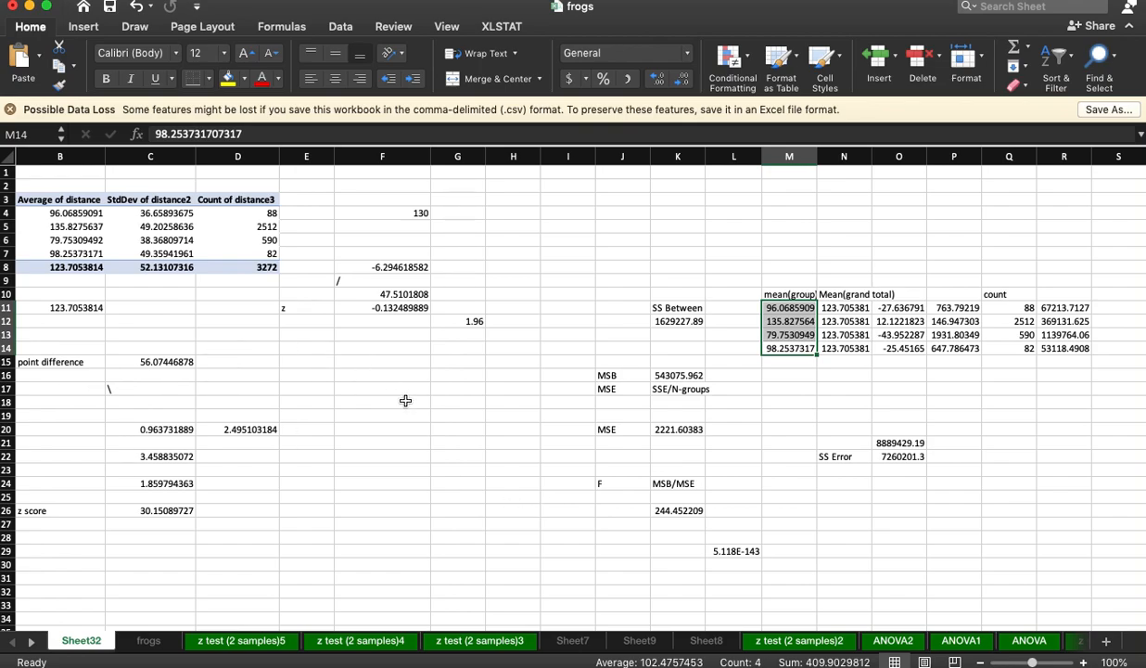
{"action": "left_click", "coordinate": [420, 493]}
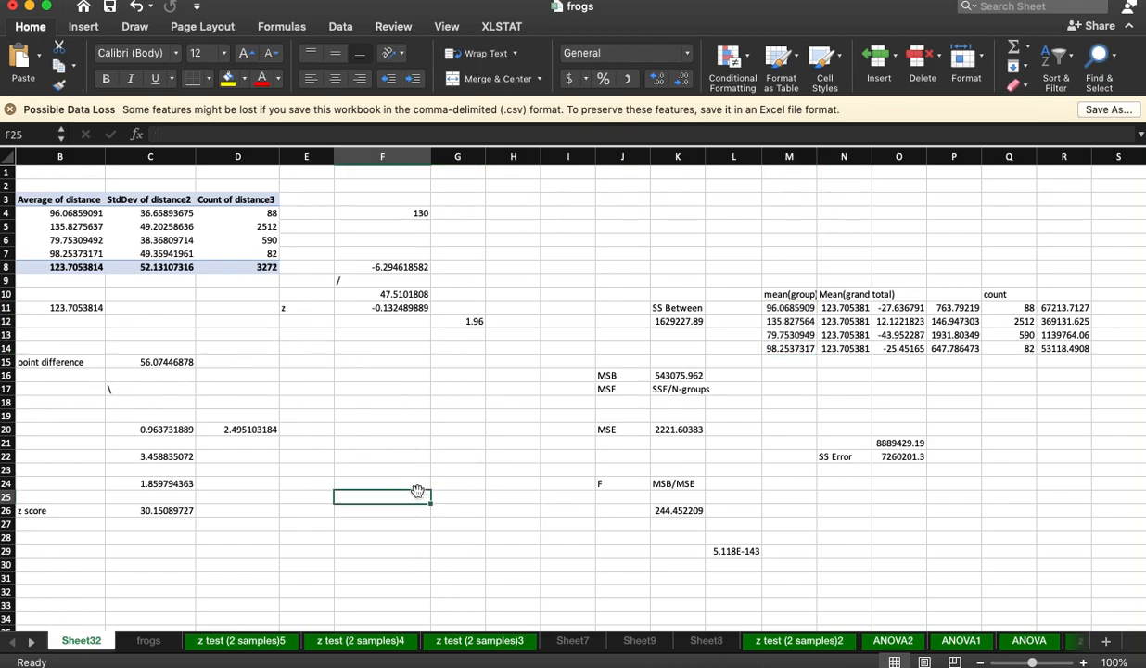
Switch to the frogs sheet and open XLSTAT's ANOVA dialog, placing it clear of the data columns.
{"action": "left_click", "coordinate": [150, 640]}
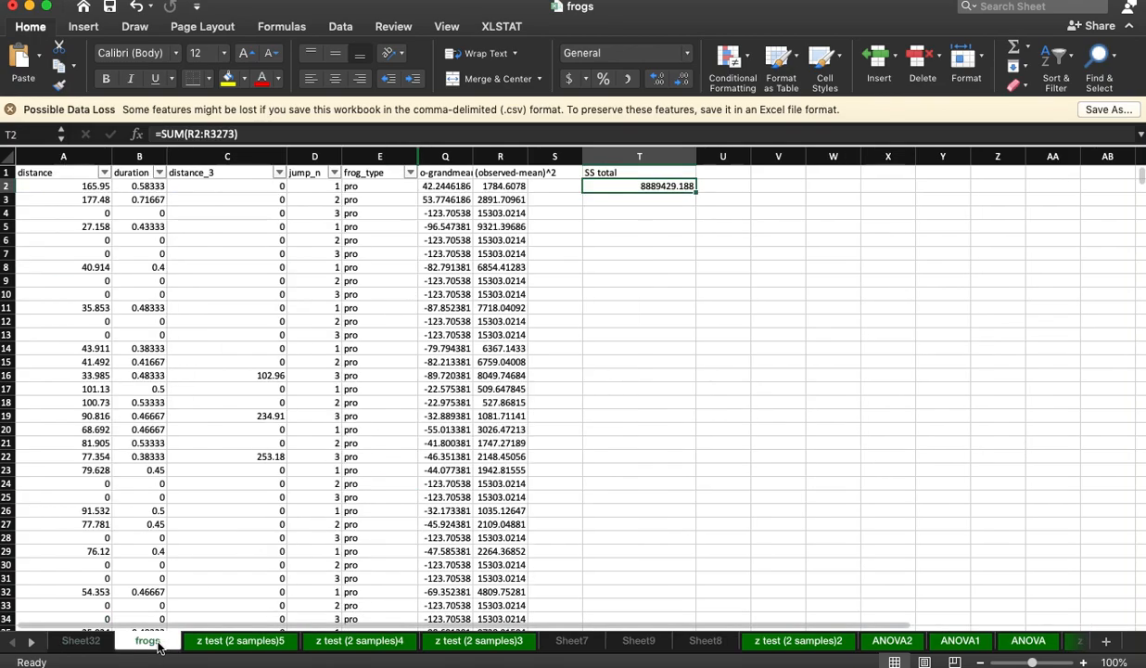
{"action": "left_click", "coordinate": [382, 388]}
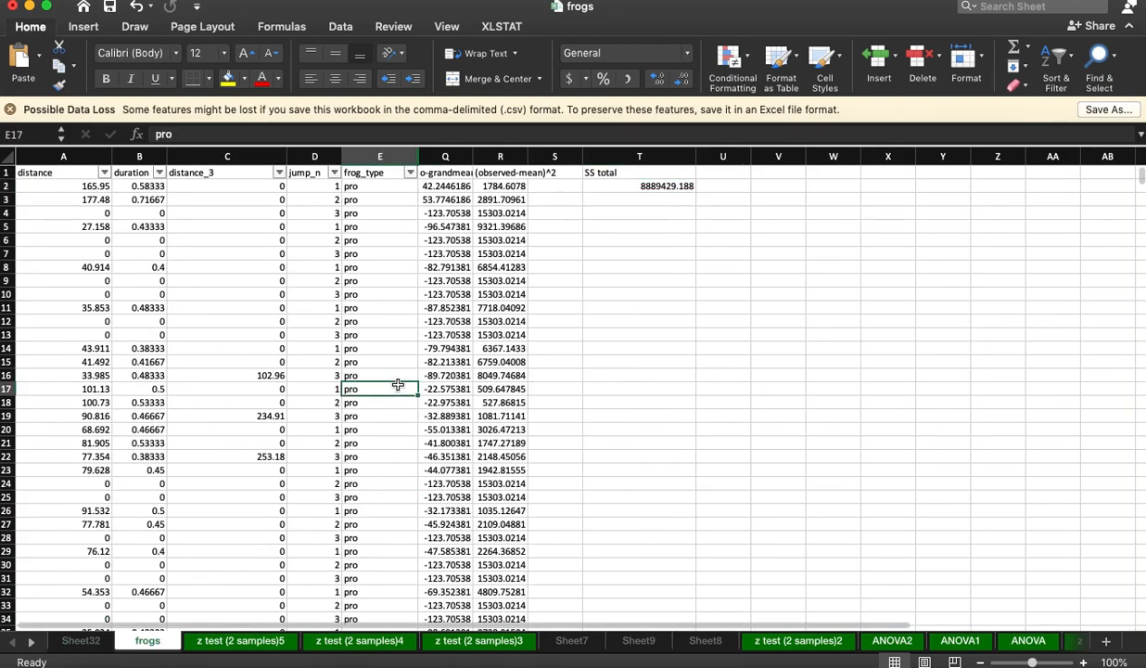
{"action": "left_click", "coordinate": [487, 26]}
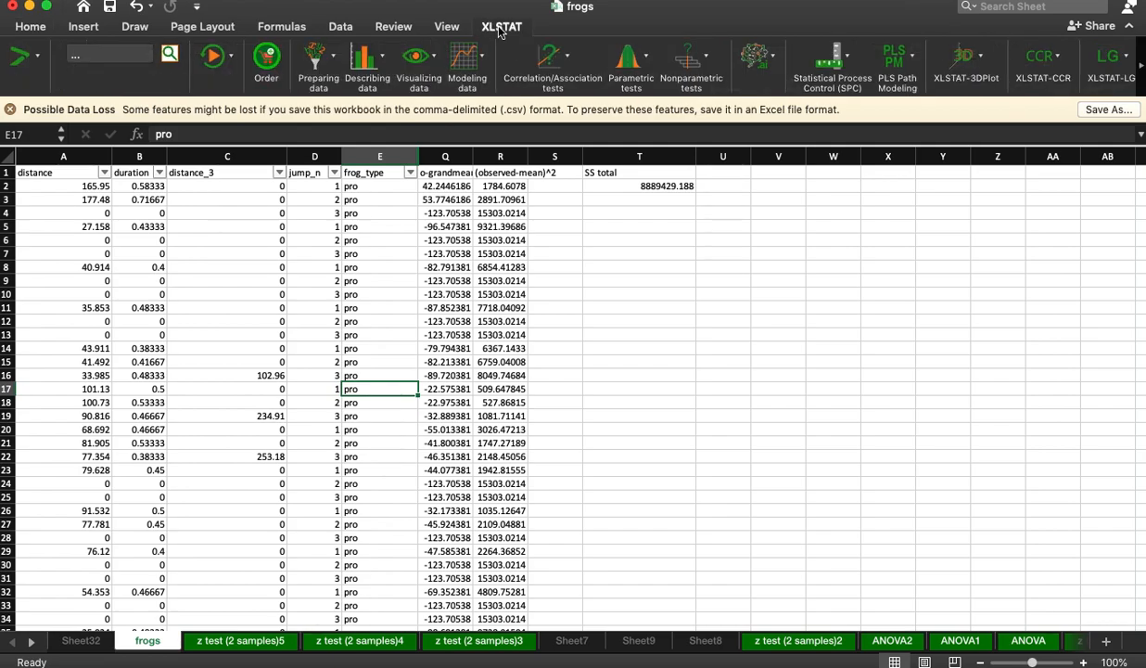
{"action": "left_click", "coordinate": [475, 72]}
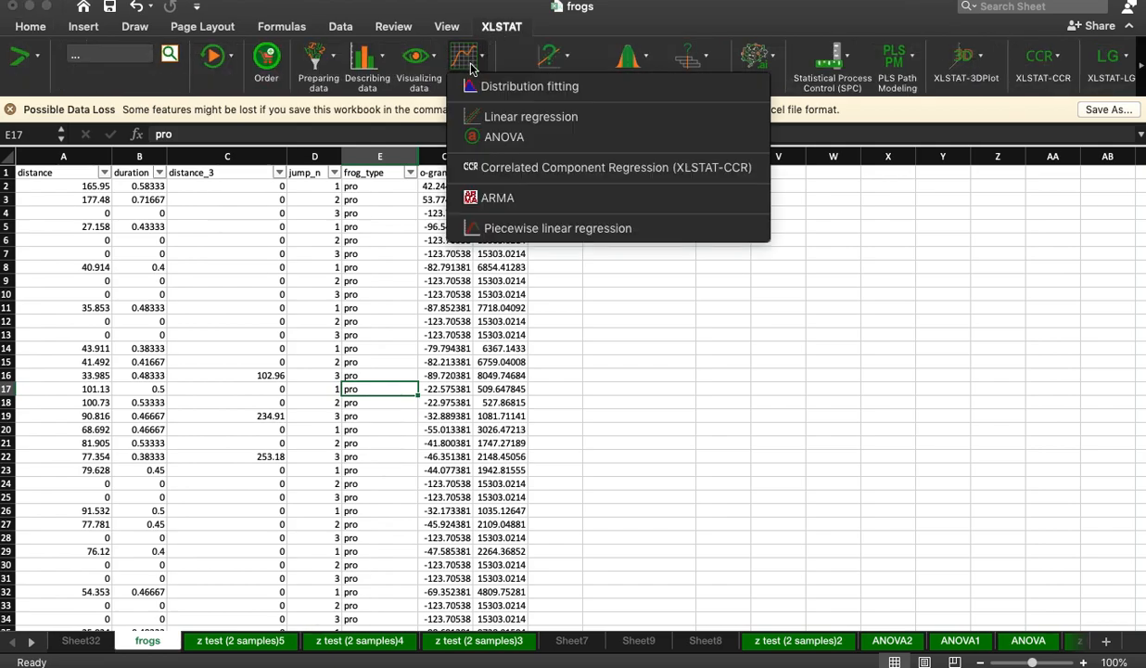
{"action": "left_click", "coordinate": [492, 134]}
{"action": "left_click_drag", "start_coordinate": [1144, 299], "coordinate": [779, 260]}
Set the distance column A as the quantitative dependent variable and the frog_type column E as the qualitative explanatory variable.
{"action": "left_click", "coordinate": [700, 401]}
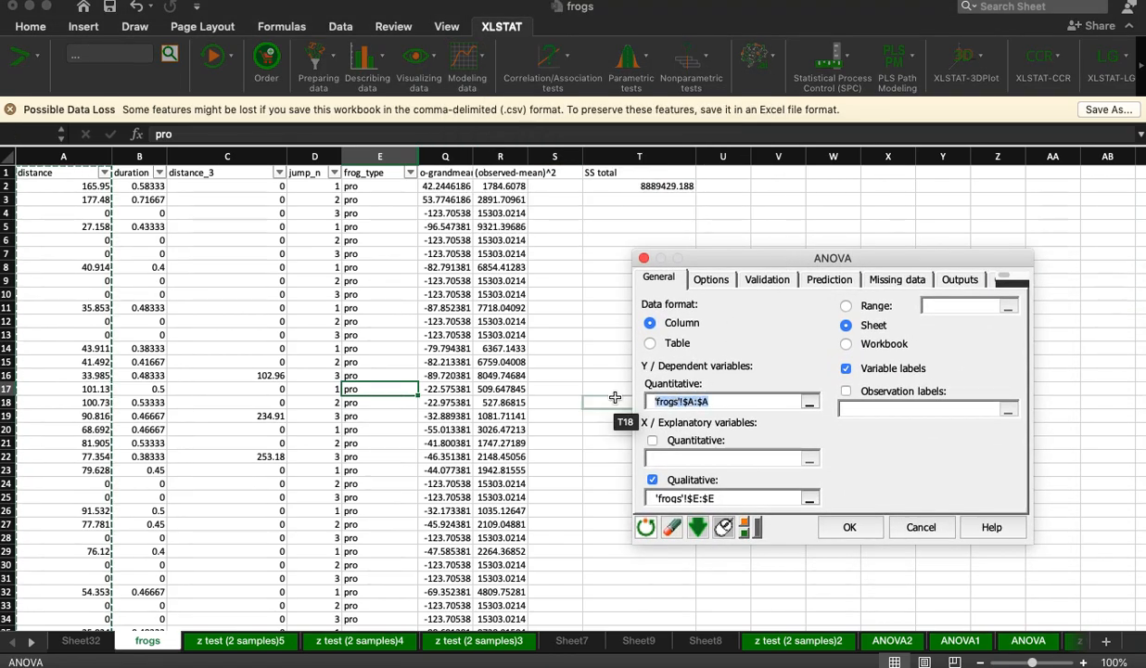
{"action": "key", "text": "BackSpace"}
{"action": "left_click", "coordinate": [92, 155]}
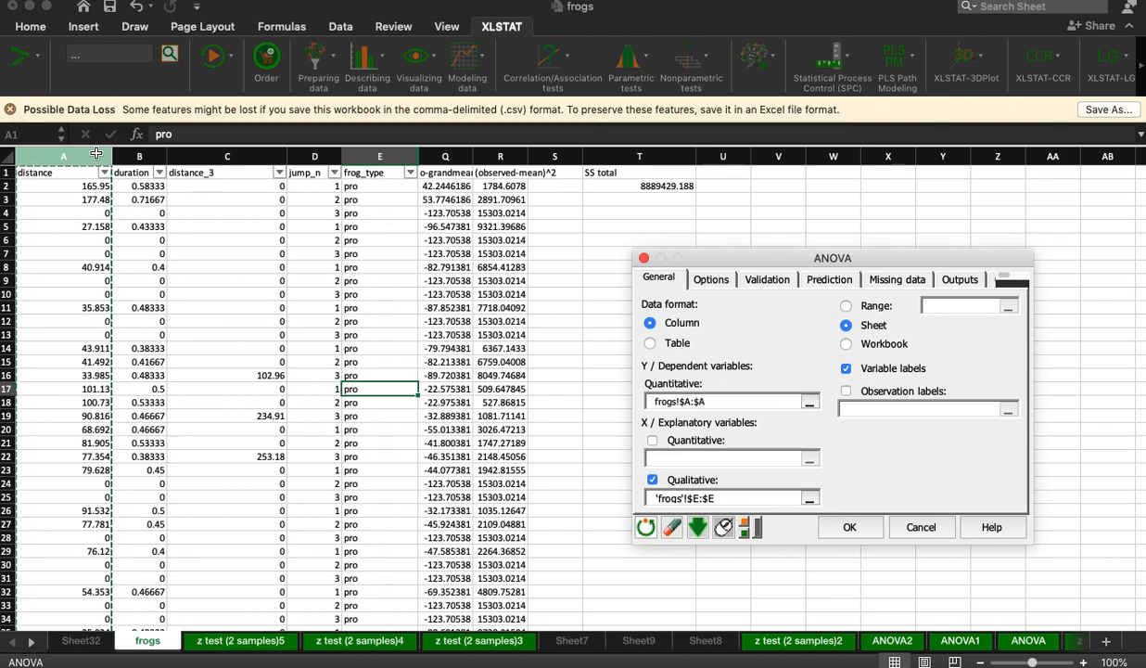
{"action": "left_click", "coordinate": [709, 498]}
{"action": "left_click", "coordinate": [379, 156]}
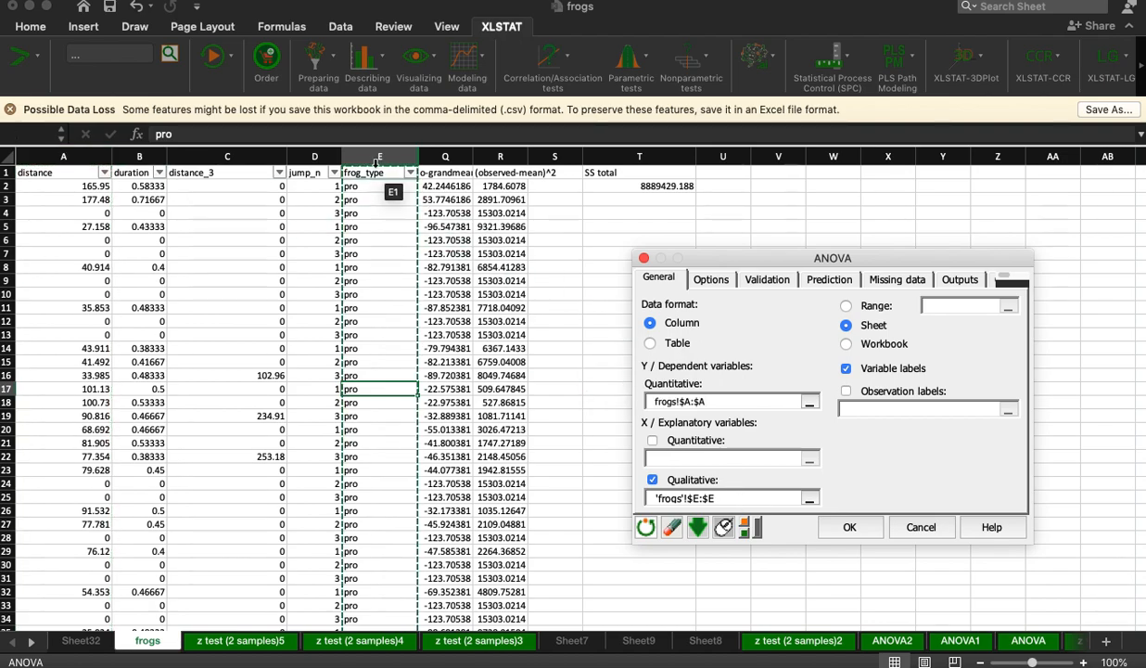
Run the ANOVA of distance by frog_type and bring the analysis of variance table of its report into view.
{"action": "left_click", "coordinate": [849, 526]}
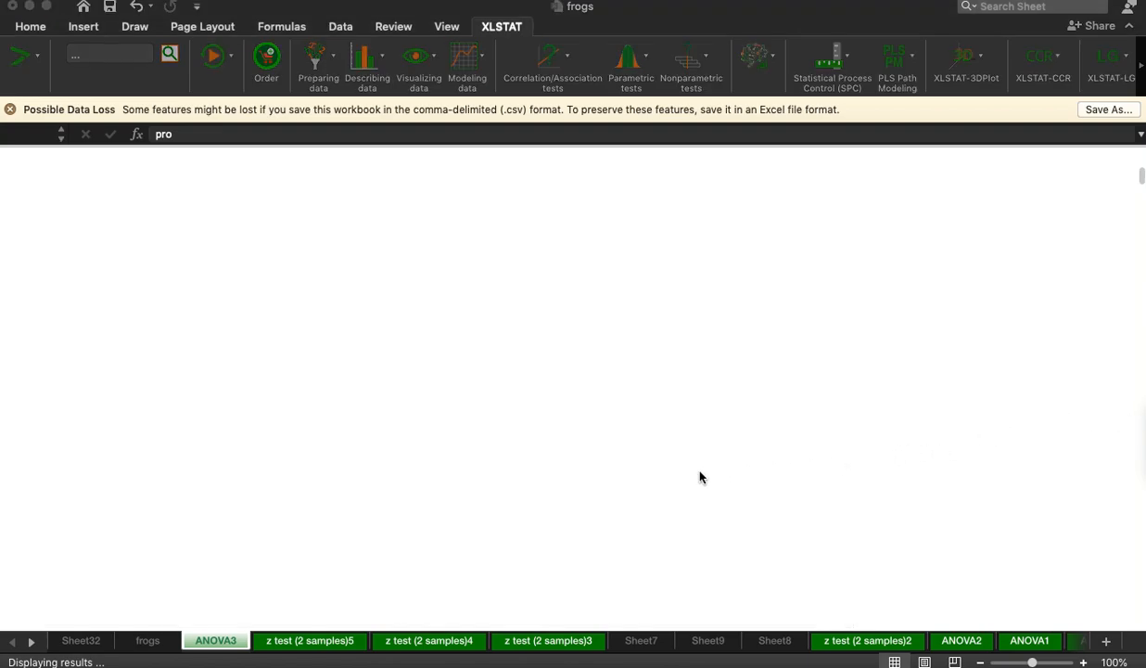
{"action": "left_click", "coordinate": [461, 489]}
{"action": "scroll", "coordinate": [460, 493], "scroll_direction": "down", "scroll_amount": 4}
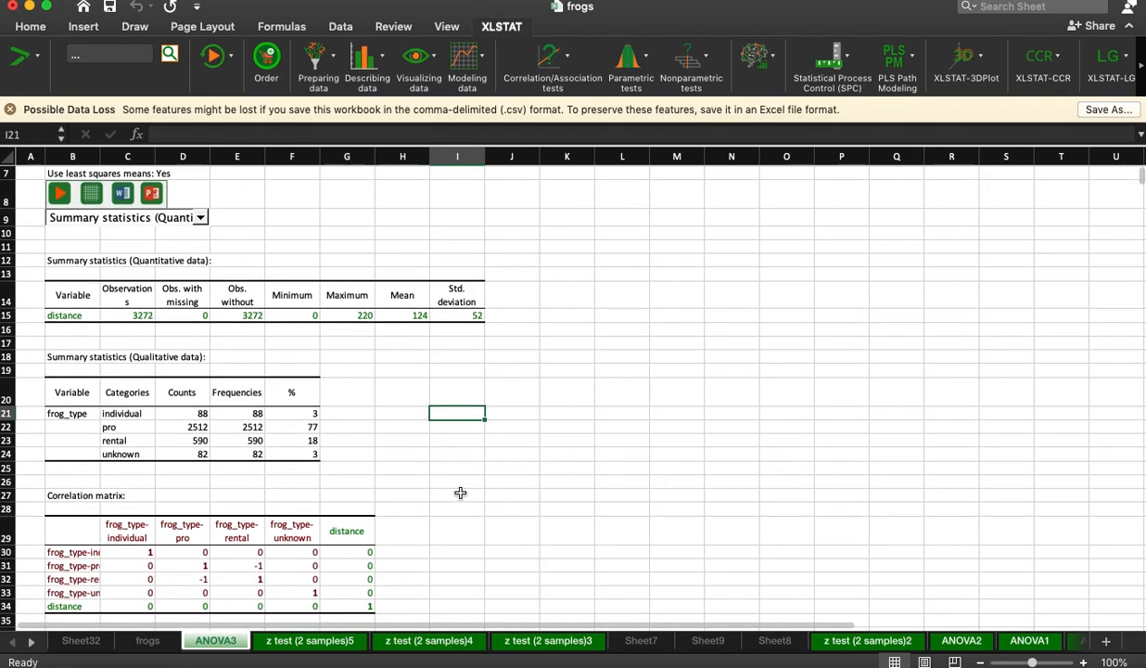
{"action": "scroll", "coordinate": [460, 493], "scroll_direction": "down", "scroll_amount": 8}
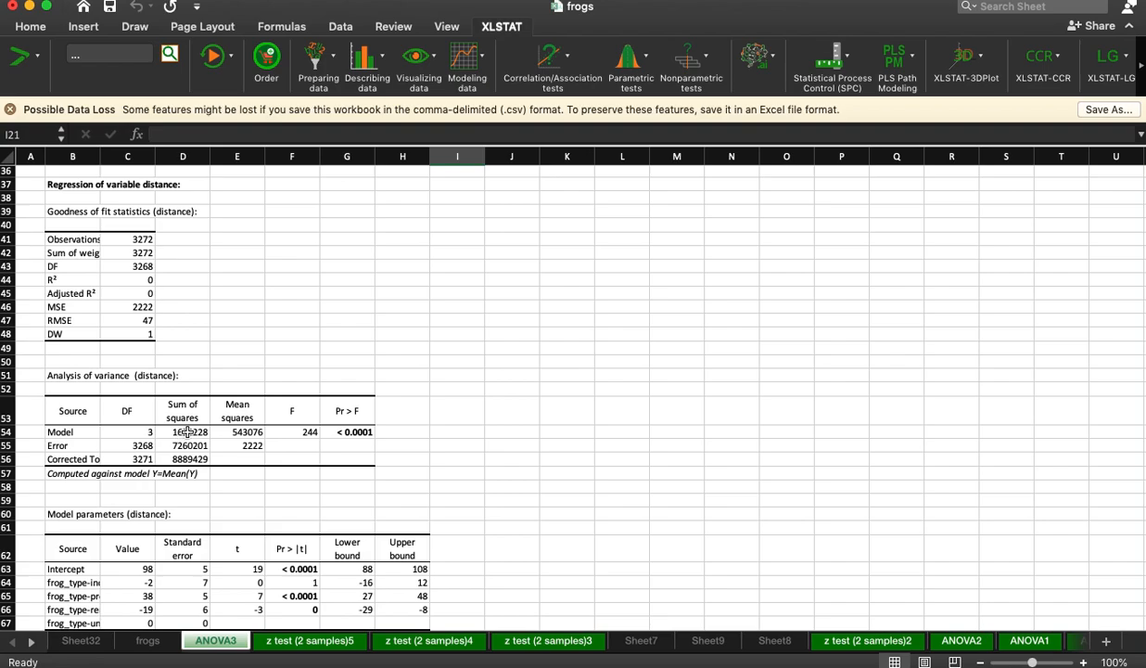
Compare the report's F value in F54 with the hand-calculated F in K26 of Sheet32, returning to the ANOVA3 report.
{"action": "left_click", "coordinate": [295, 429]}
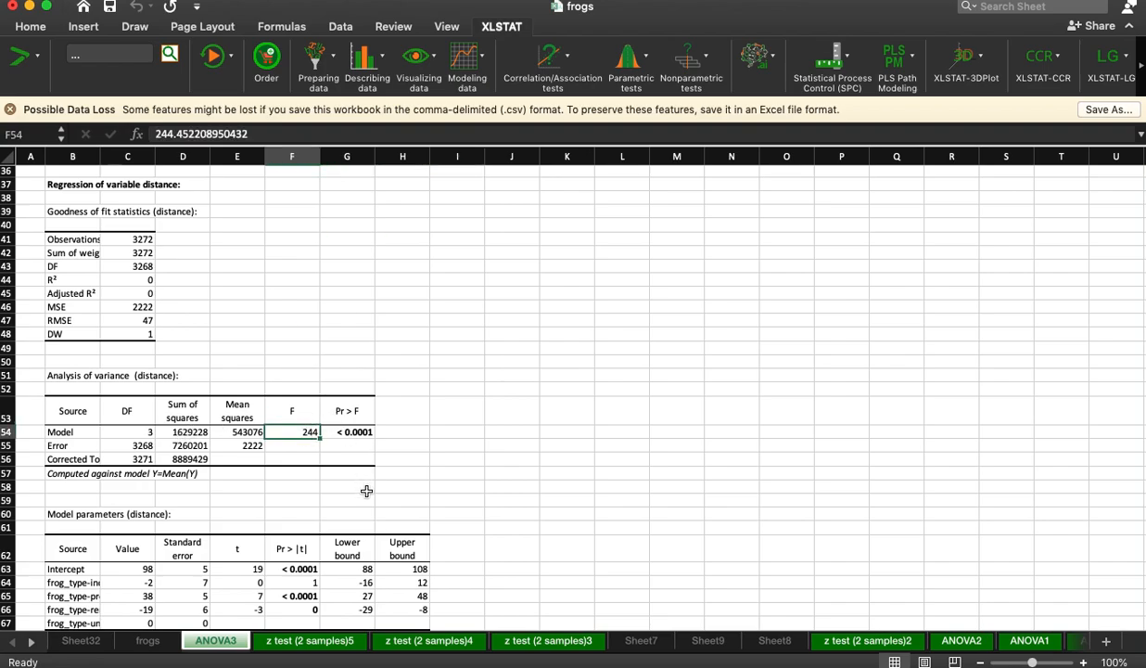
{"action": "left_click", "coordinate": [102, 642]}
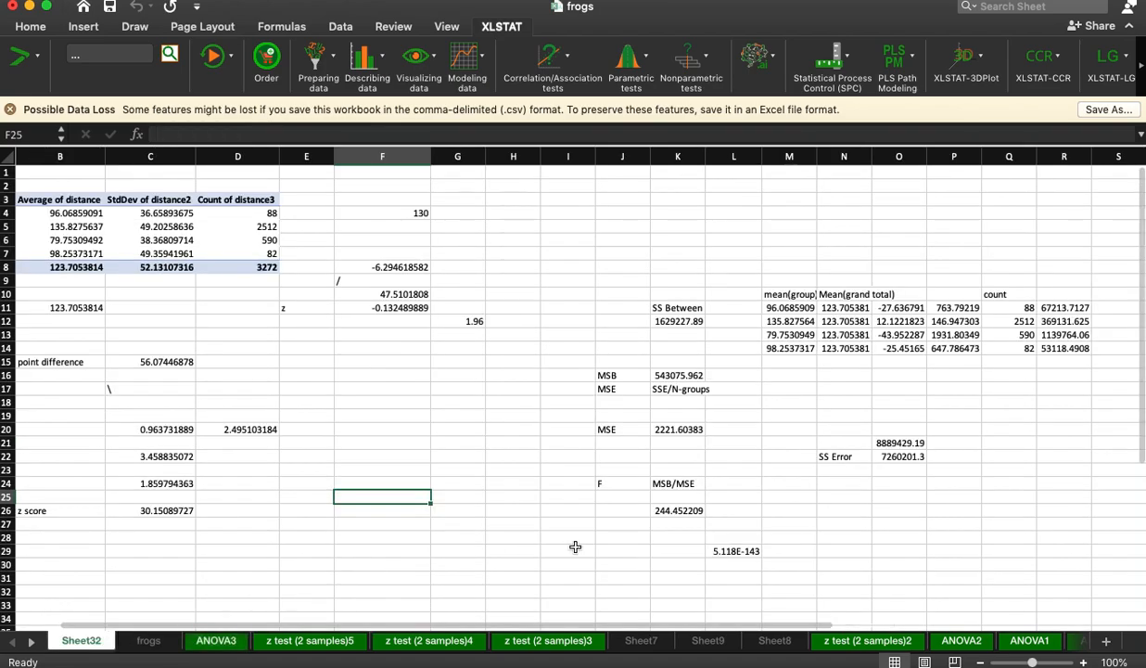
{"action": "left_click", "coordinate": [664, 508]}
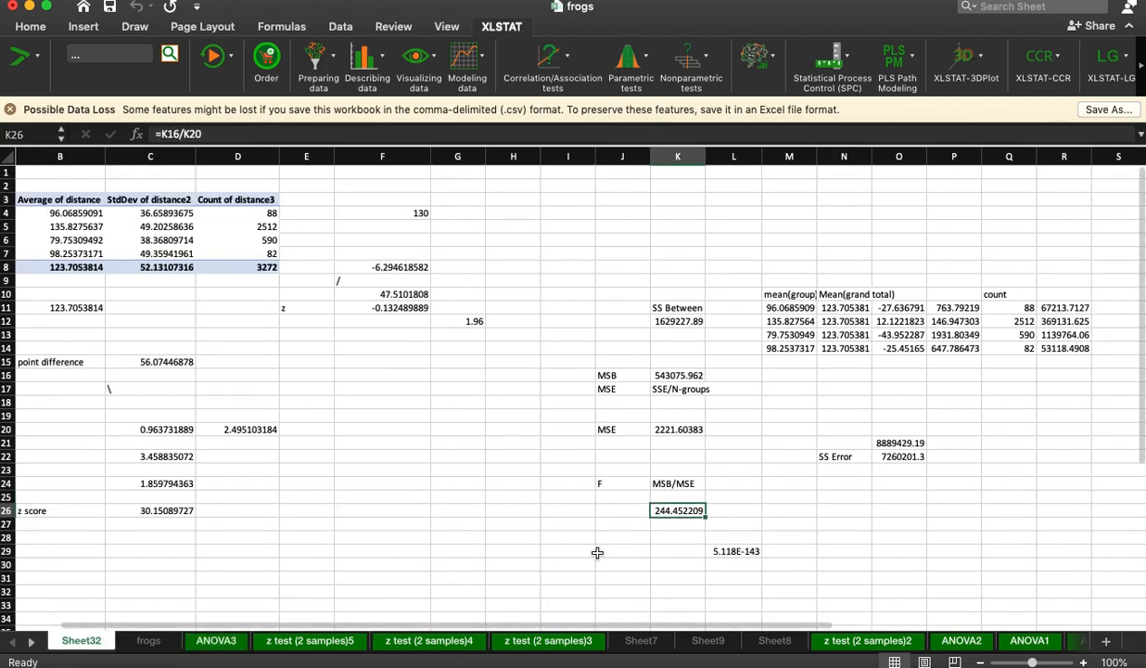
{"action": "left_click", "coordinate": [215, 640]}
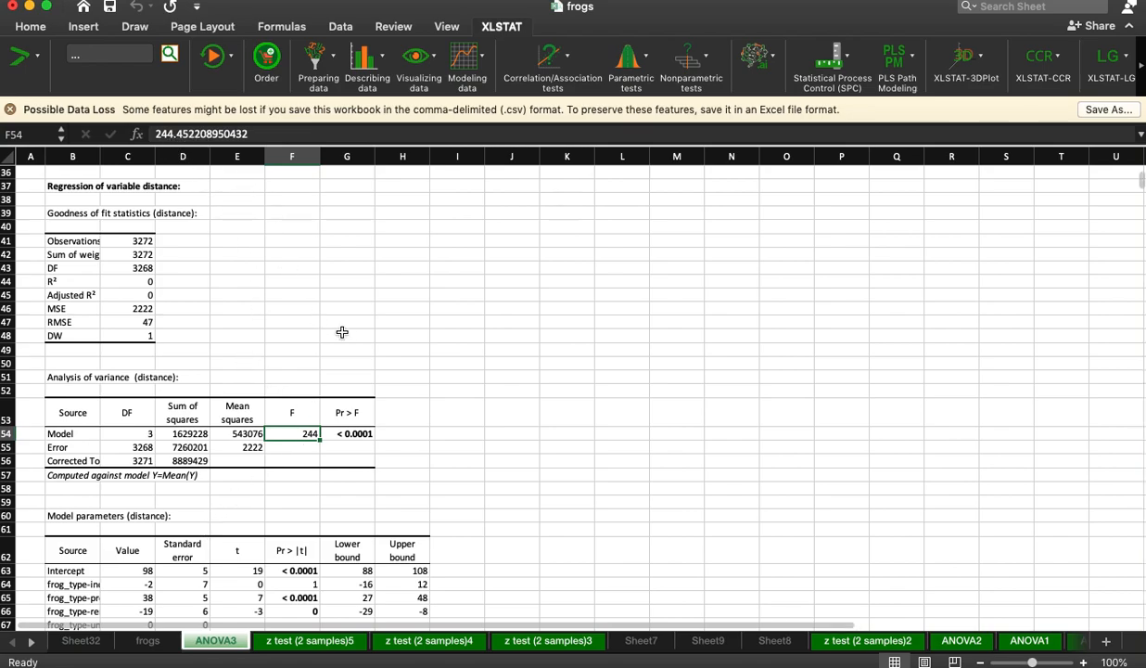
{"action": "left_click", "coordinate": [448, 373]}
{"action": "left_click", "coordinate": [294, 433]}
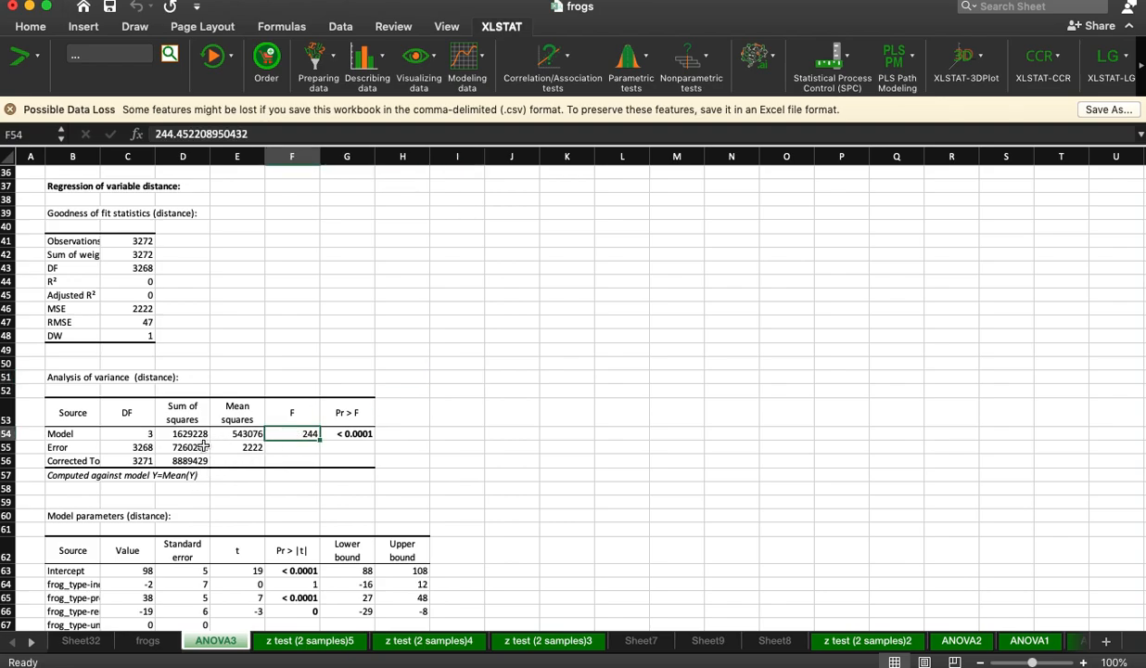
Check the model degrees of freedom and error sum of squares in ANOVA3 against the hand calculations on Sheet32 and the frogs sheet.
{"action": "mouse_move", "coordinate": [139, 433]}
{"action": "left_mouse_down"}
{"action": "mouse_move", "coordinate": [159, 433]}
{"action": "mouse_move", "coordinate": [144, 433]}
{"action": "left_mouse_up"}
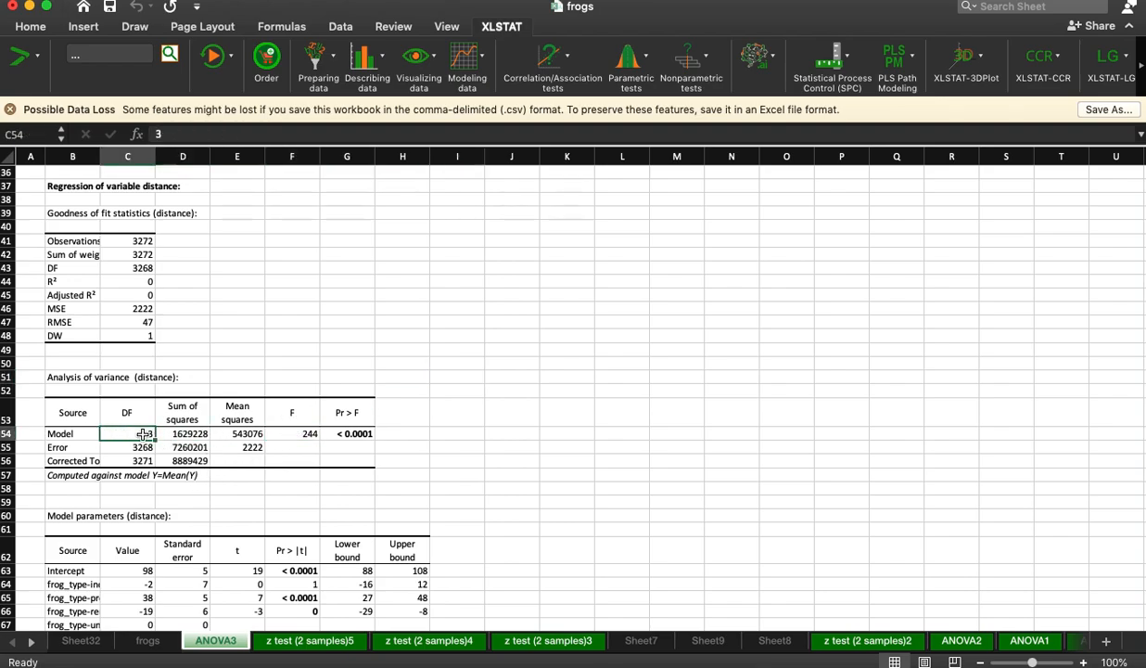
{"action": "left_click", "coordinate": [186, 446]}
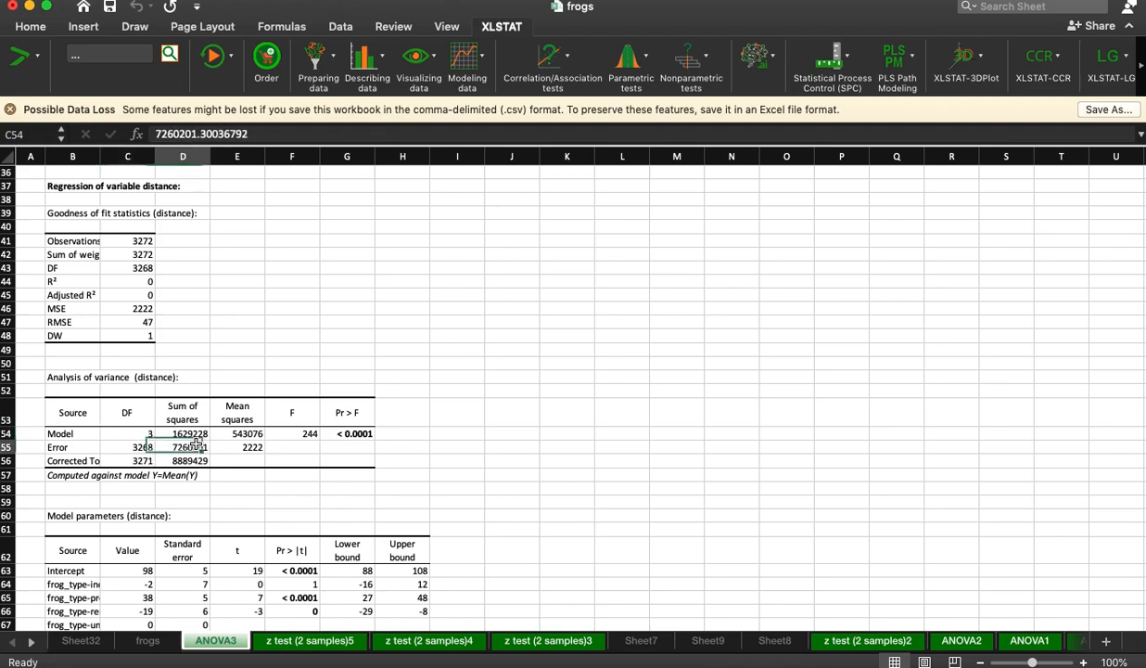
{"action": "left_click", "coordinate": [88, 640]}
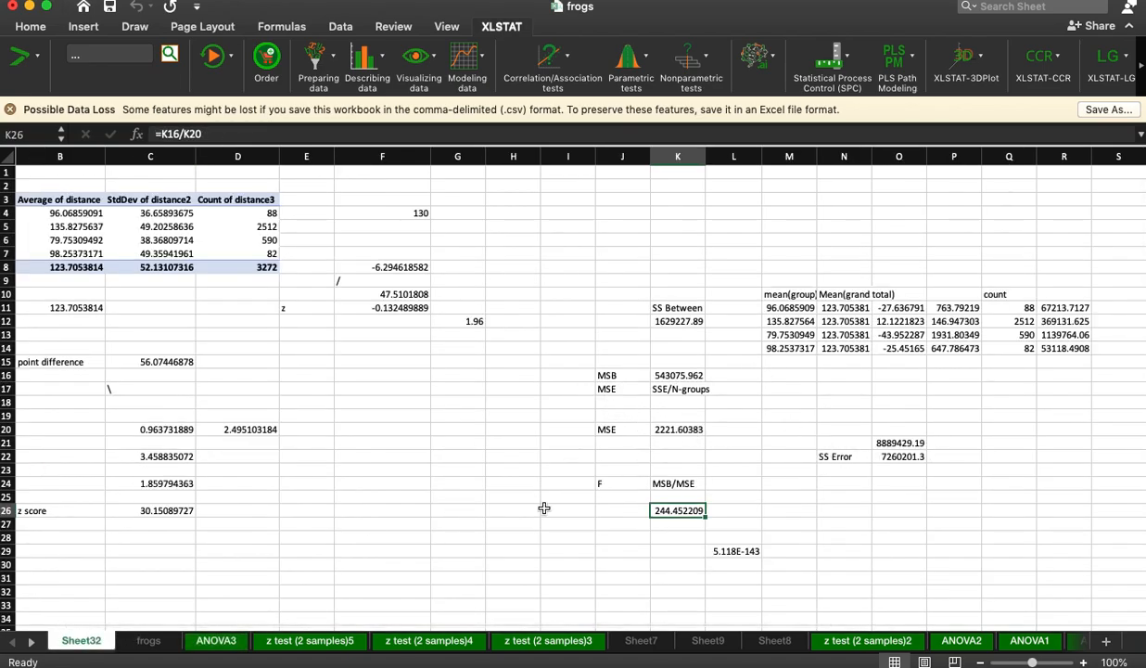
{"action": "left_click", "coordinate": [148, 640]}
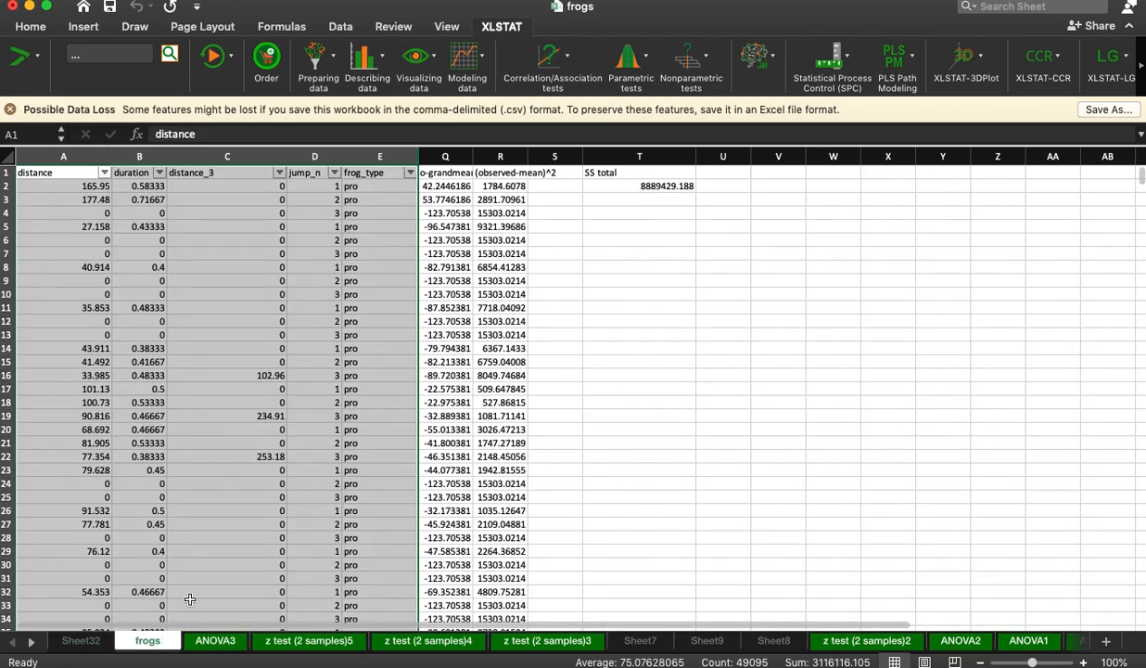
Show the analysis of variance values in C54:F56 of the ANOVA3 sheet with four decimal places.
{"action": "left_click", "coordinate": [215, 639]}
{"action": "left_click_drag", "start_coordinate": [134, 434], "coordinate": [319, 461]}
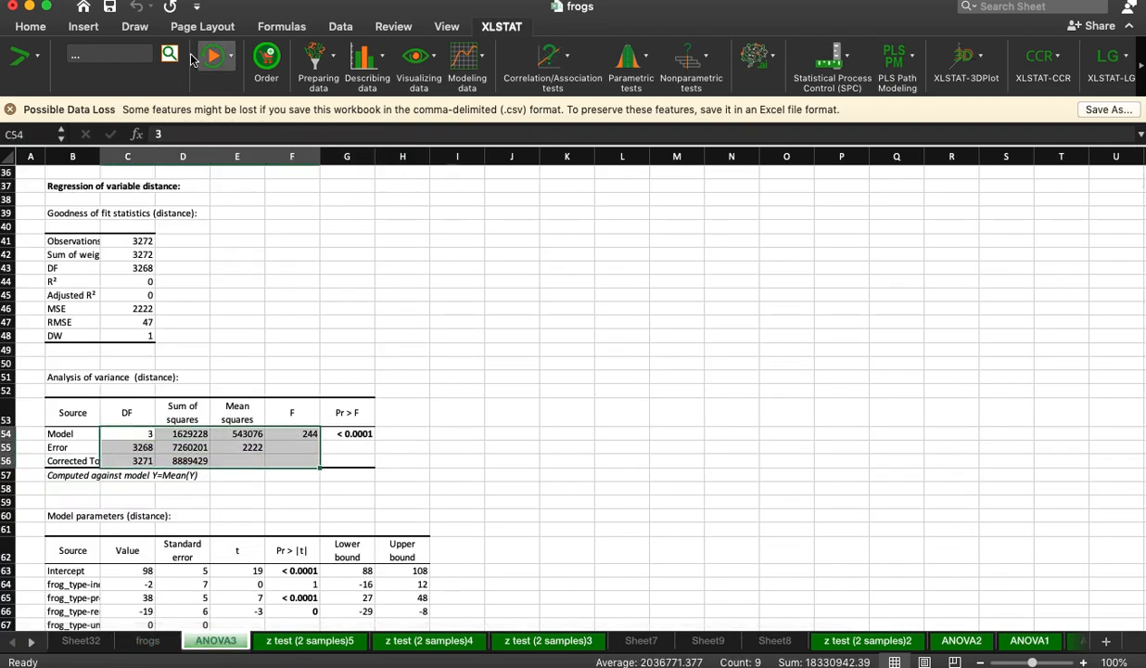
{"action": "left_click", "coordinate": [30, 26]}
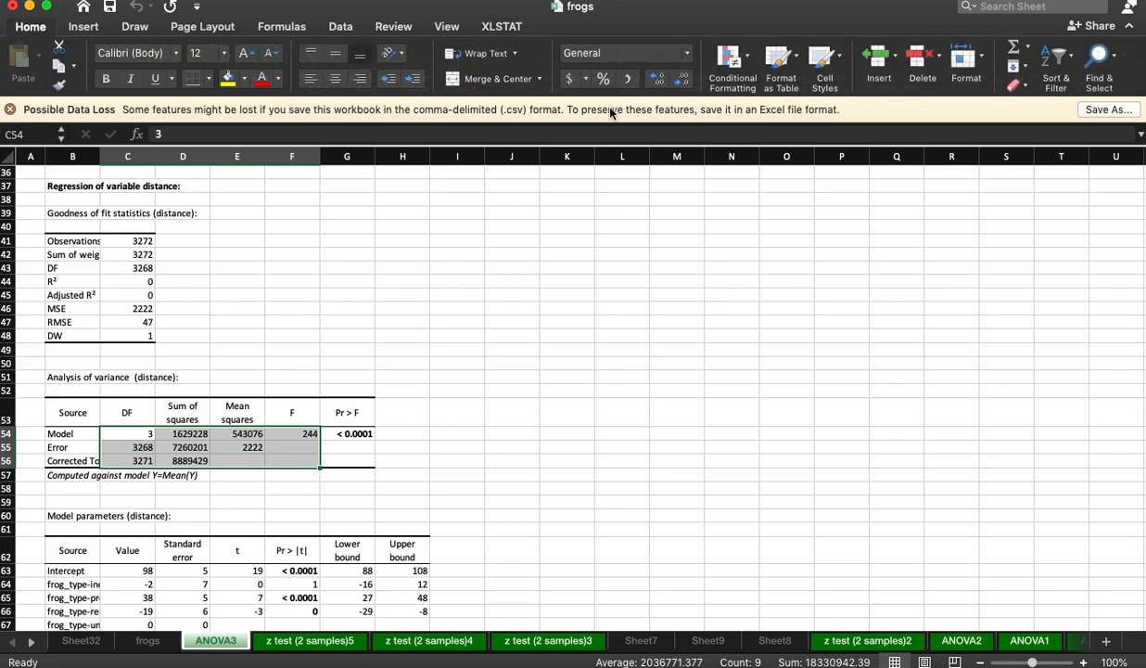
{"action": "left_click", "coordinate": [658, 80]}
{"action": "left_click", "coordinate": [659, 82]}
{"action": "left_click", "coordinate": [599, 389]}
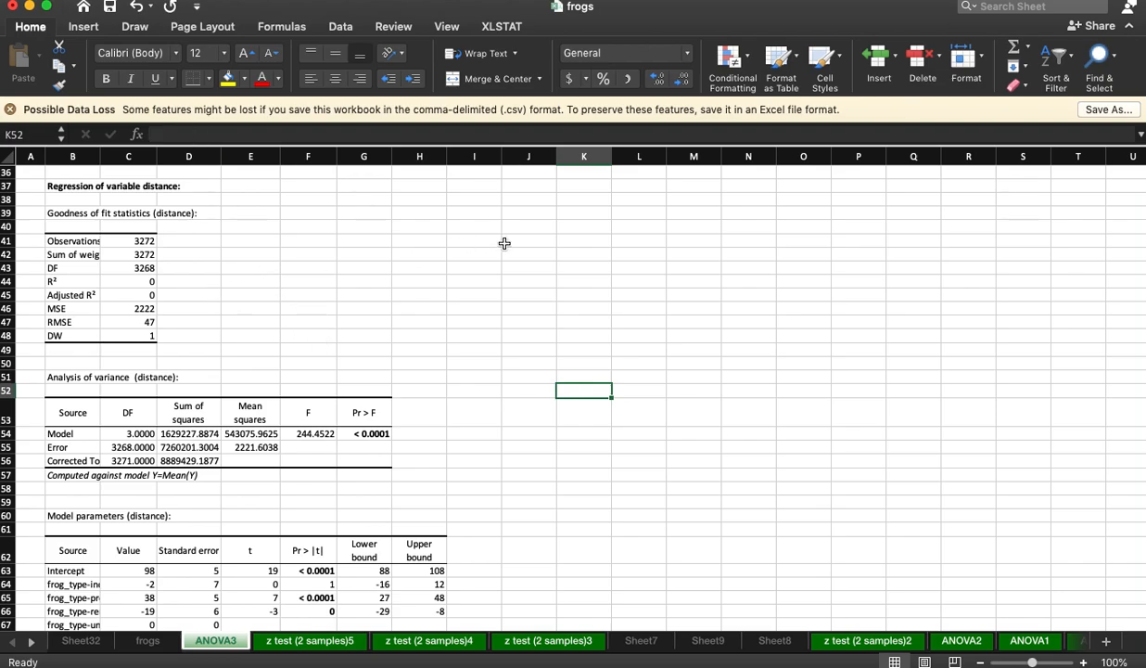
Show the R² value in C44 of the goodness of fit table with six decimal places.
{"action": "scroll", "coordinate": [414, 322], "scroll_direction": "up", "scroll_amount": 5}
{"action": "scroll", "coordinate": [332, 344], "scroll_direction": "down", "scroll_amount": 5}
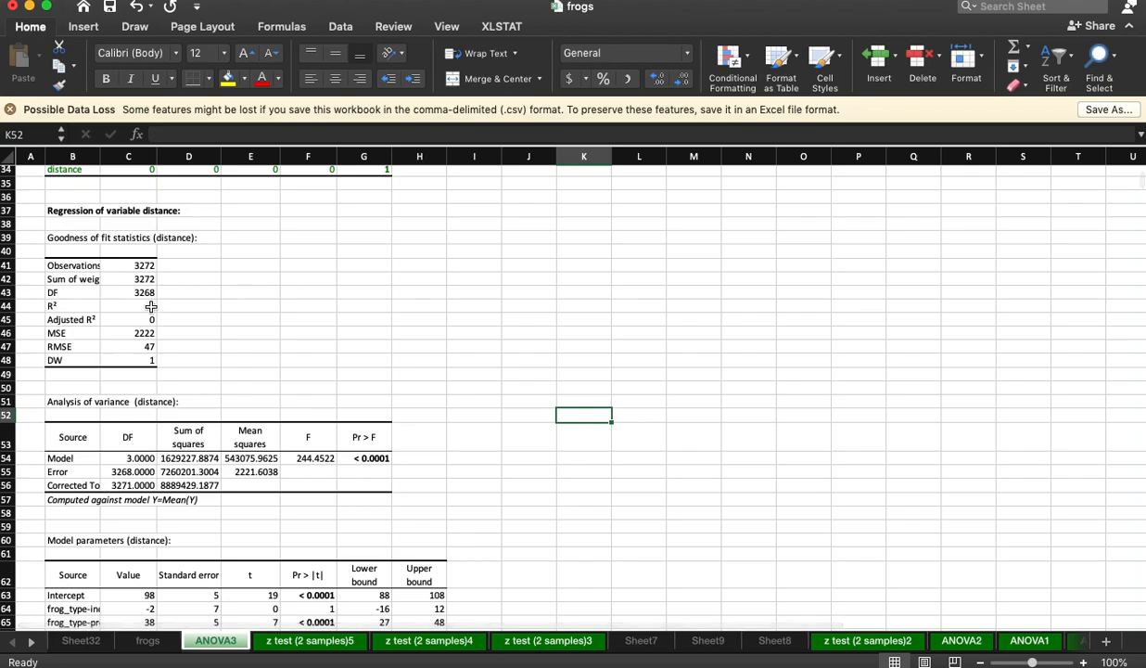
{"action": "scroll", "coordinate": [336, 412], "scroll_direction": "down", "scroll_amount": 2}
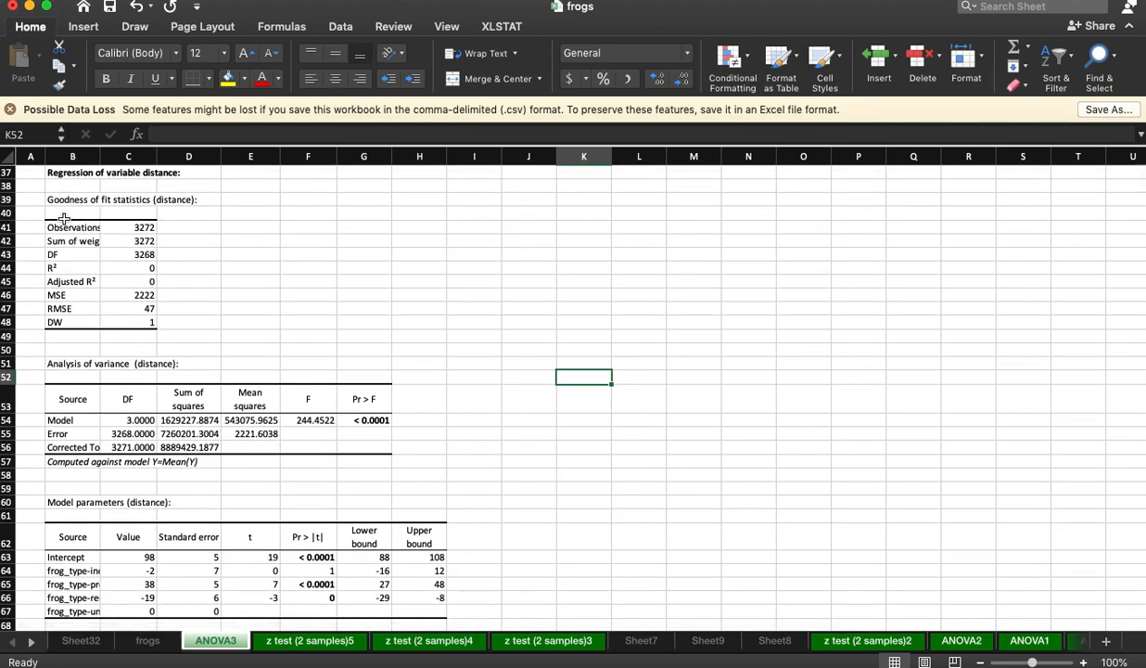
{"action": "left_click", "coordinate": [129, 269]}
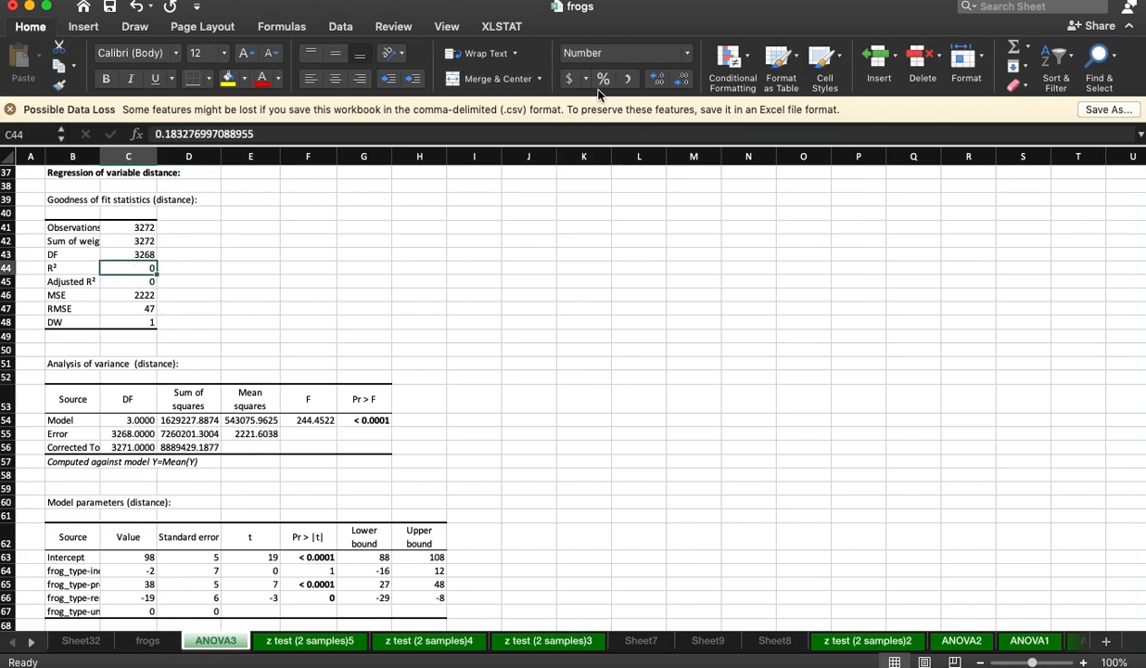
{"action": "double_click", "coordinate": [660, 79]}
{"action": "double_click", "coordinate": [662, 80]}
{"action": "left_click", "coordinate": [519, 311]}
{"action": "left_click", "coordinate": [127, 268]}
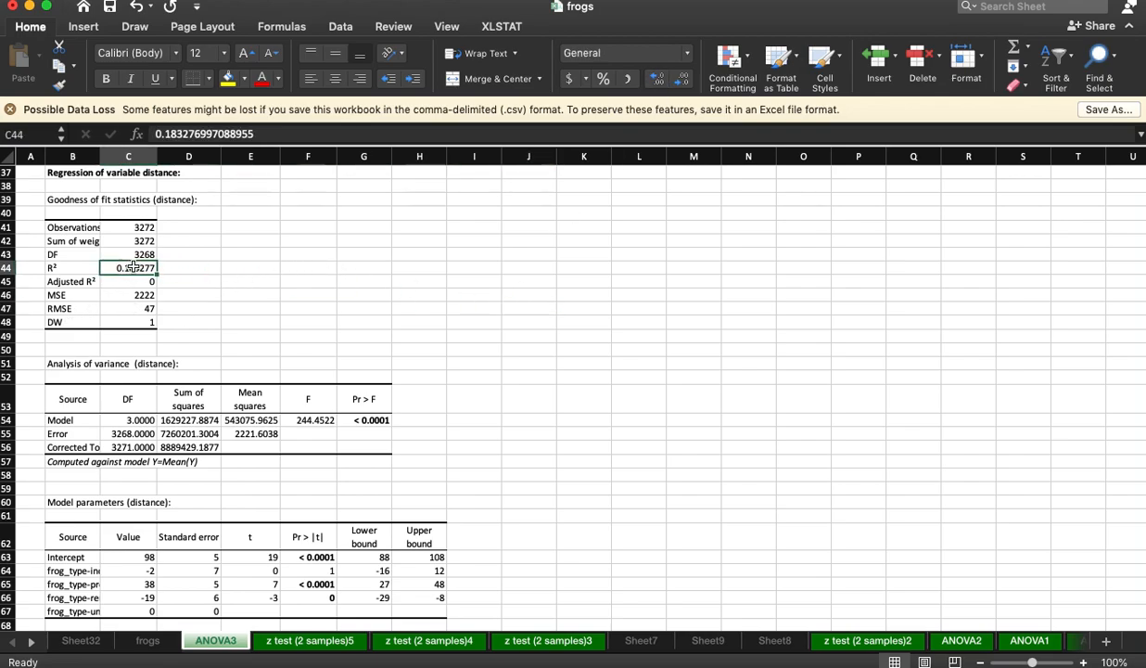